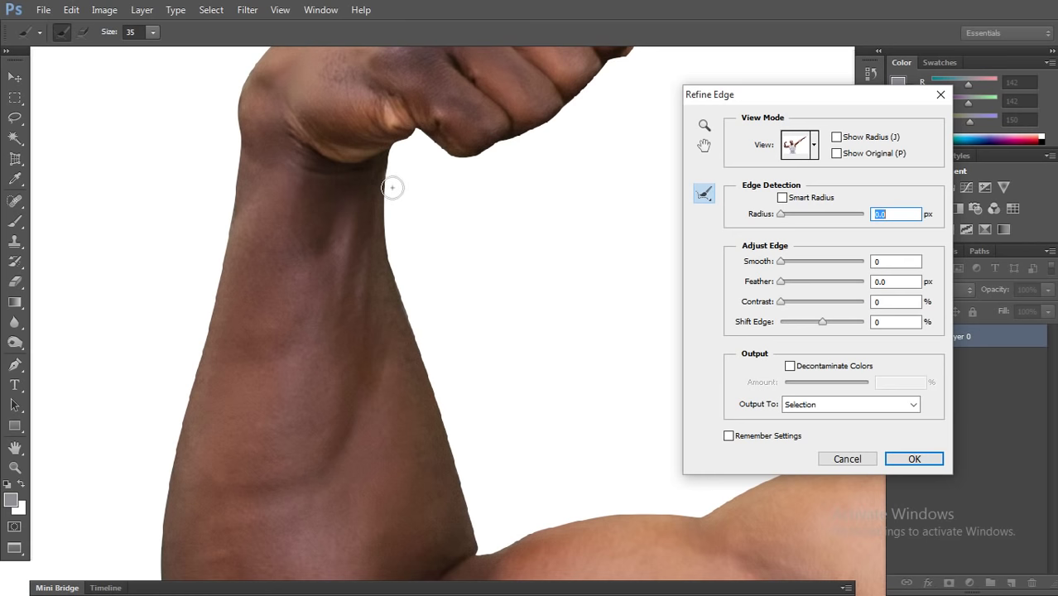
Brush the Refine Radius tool along the flexed forearm's inner edge and the upper and lower edges of the outstretched forearm.
mouse_move(395, 182)
left_mouse_down()
mouse_move(398, 264)
mouse_move(452, 424)
left_mouse_up()
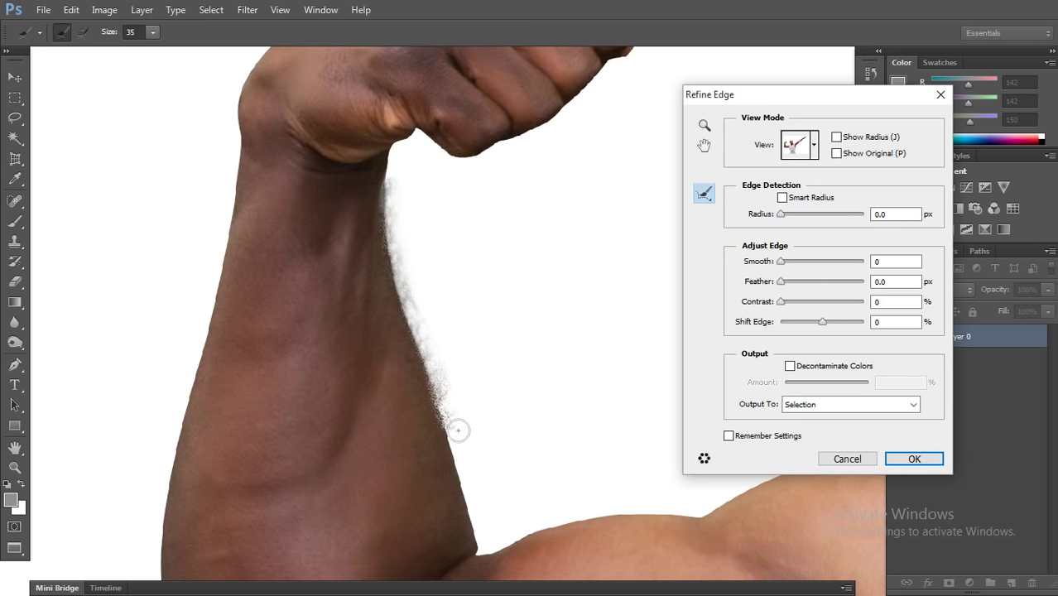
left_click_drag(449, 426, 466, 460)
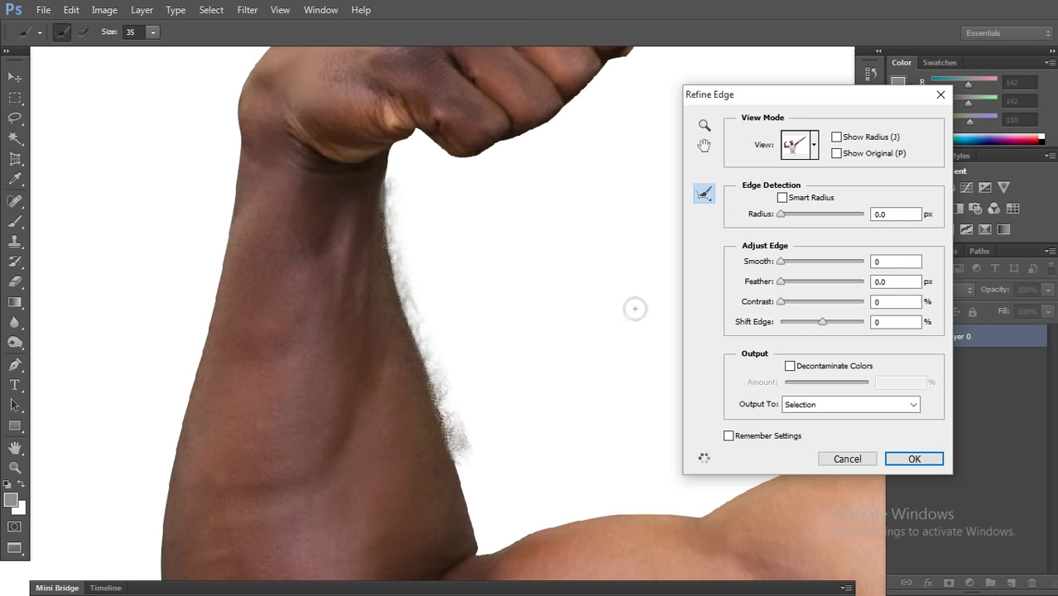
left_click_drag(454, 322, 146, 330)
left_click_drag(413, 266, 222, 263)
left_click_drag(557, 307, 299, 281)
left_click_drag(490, 252, 293, 376)
left_click_drag(493, 267, 241, 312)
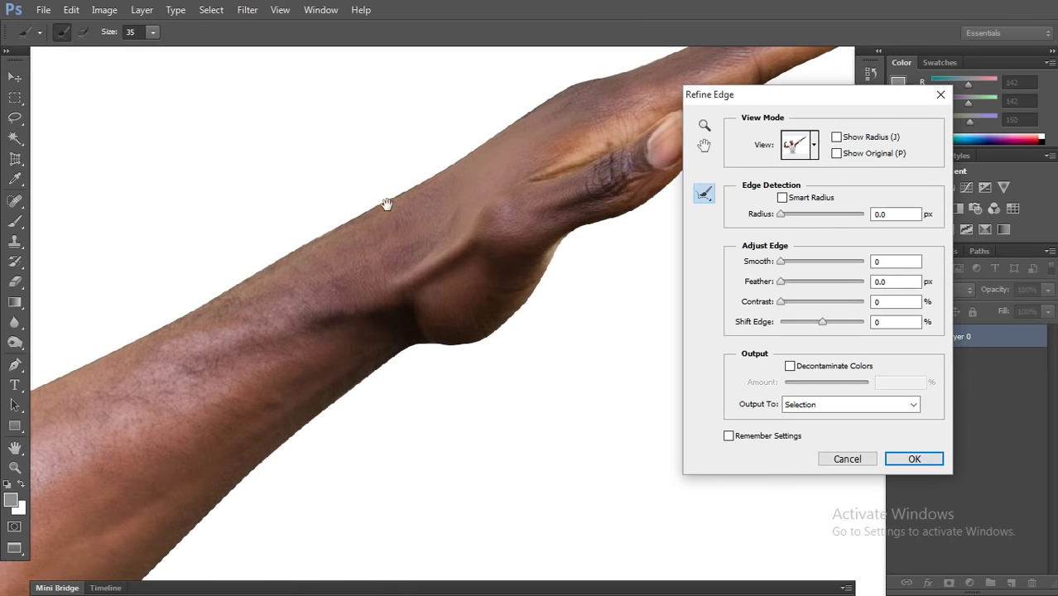
left_click_drag(380, 195, 45, 381)
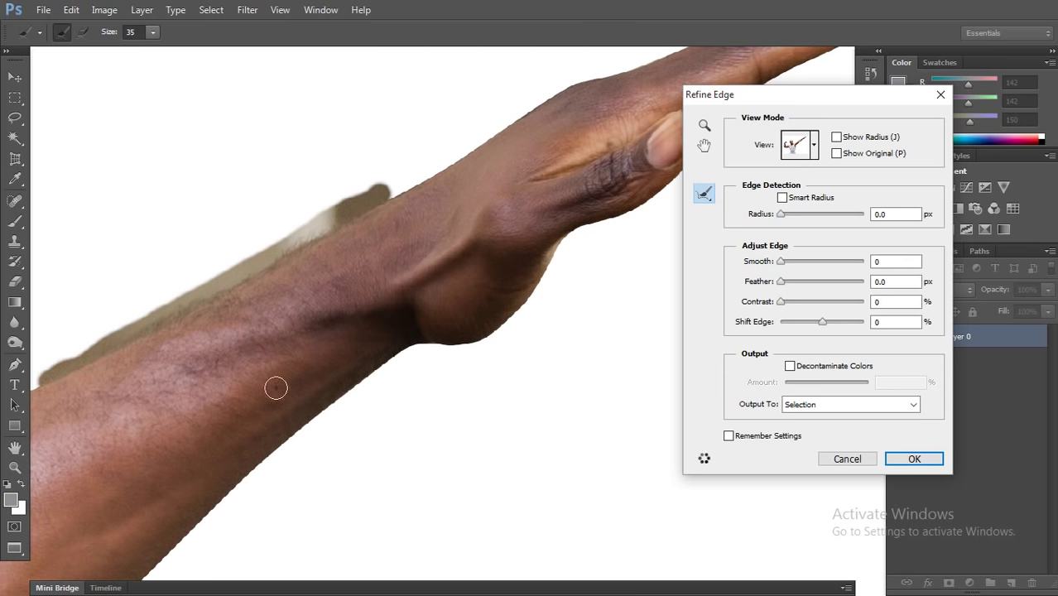
left_click_drag(192, 395, 421, 293)
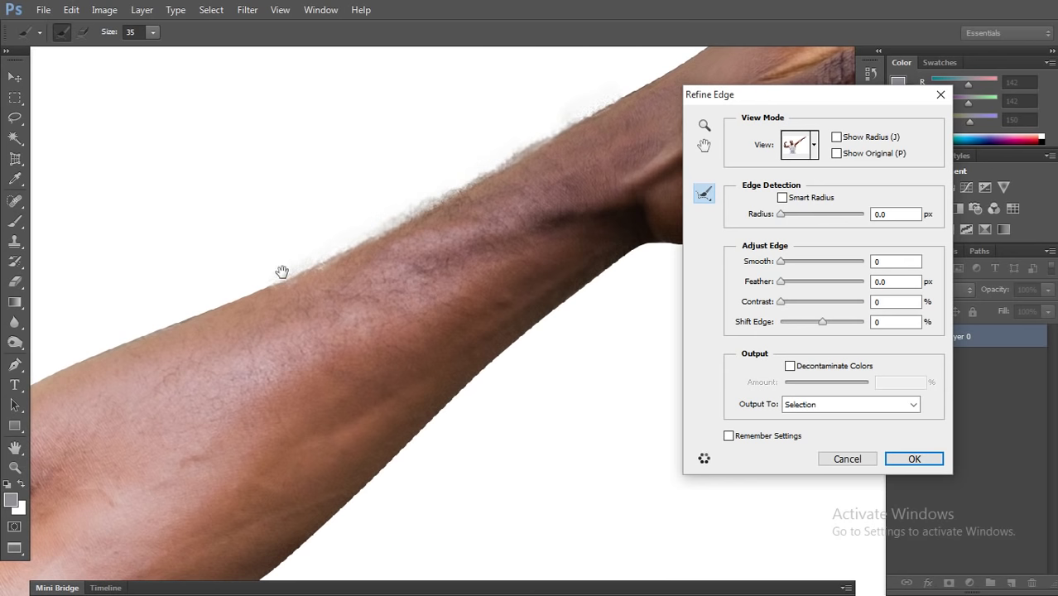
mouse_move(299, 263)
left_mouse_down()
mouse_move(213, 295)
mouse_move(306, 253)
mouse_move(292, 263)
left_mouse_up()
mouse_move(629, 260)
left_mouse_down()
mouse_move(516, 341)
mouse_move(417, 448)
mouse_move(491, 383)
mouse_move(499, 356)
mouse_move(507, 394)
mouse_move(581, 362)
left_mouse_up()
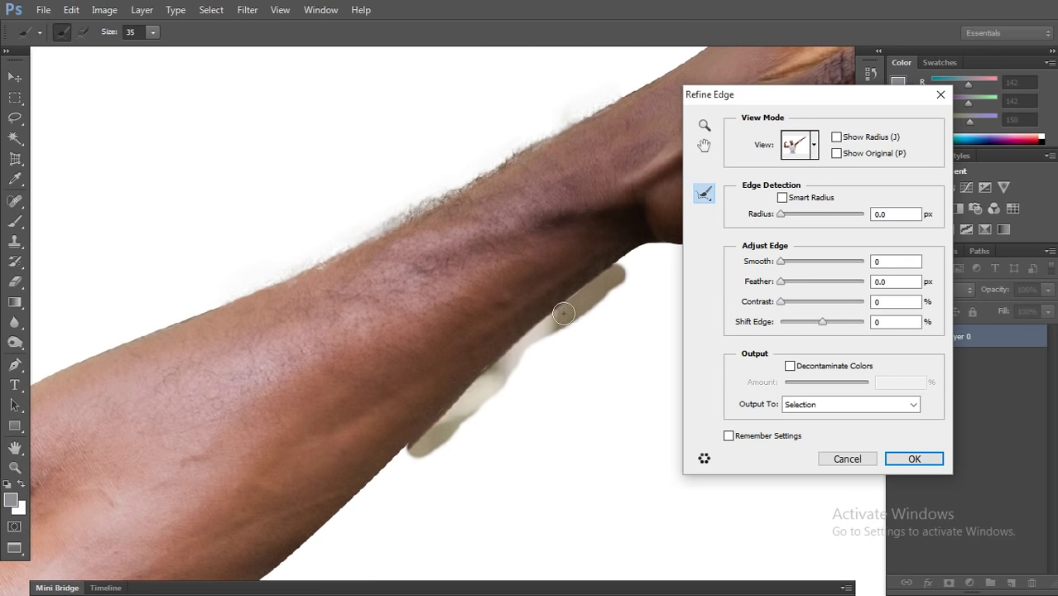
Check the refined arms, enable Decontaminate Colors and apply the edge refinement as a masked copy of the layer.
right_click(412, 245)
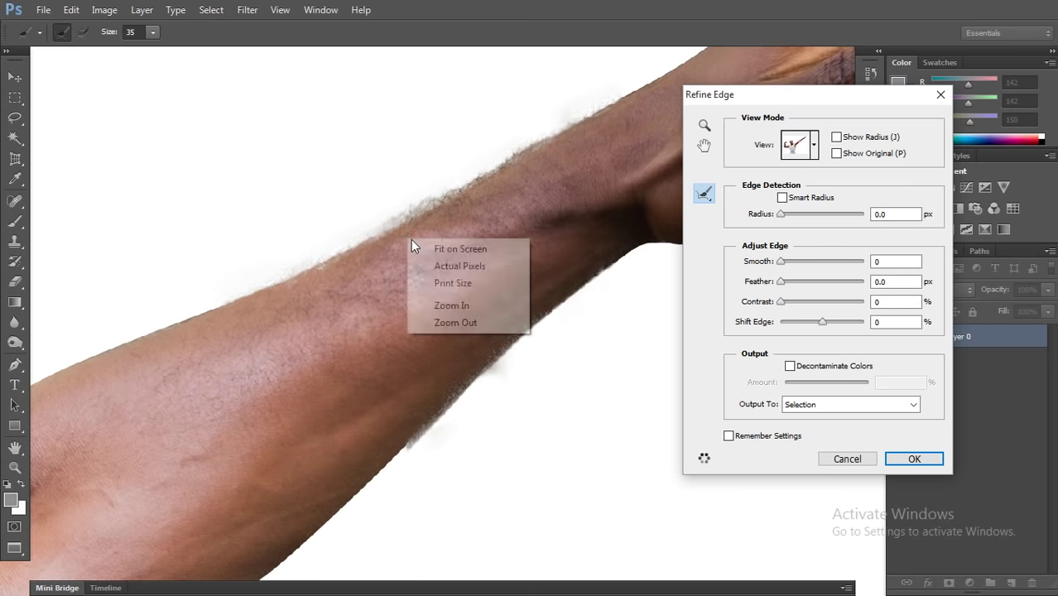
left_click(448, 248)
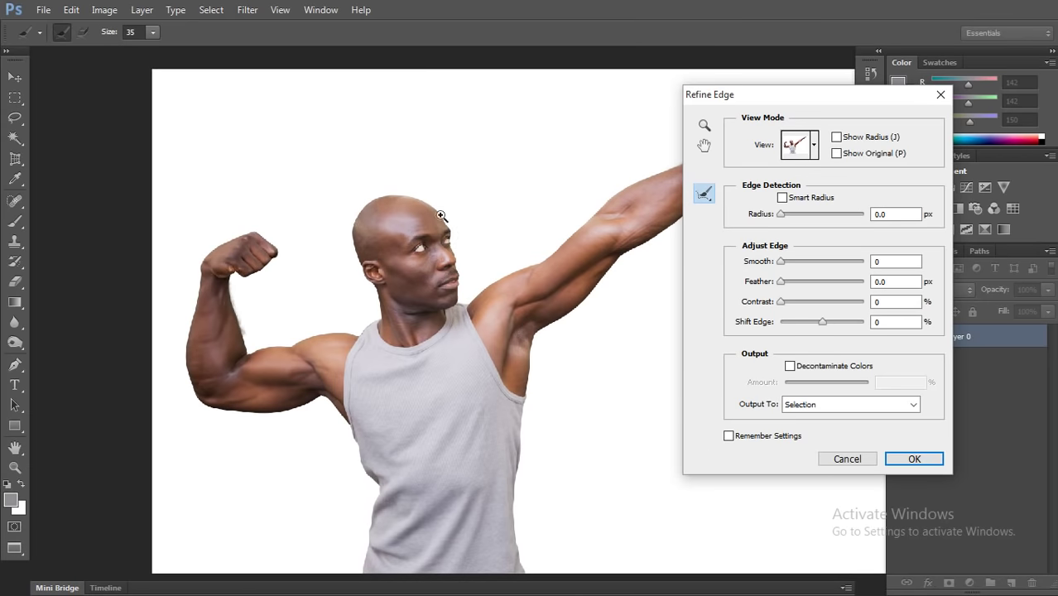
left_click_drag(223, 235, 341, 392)
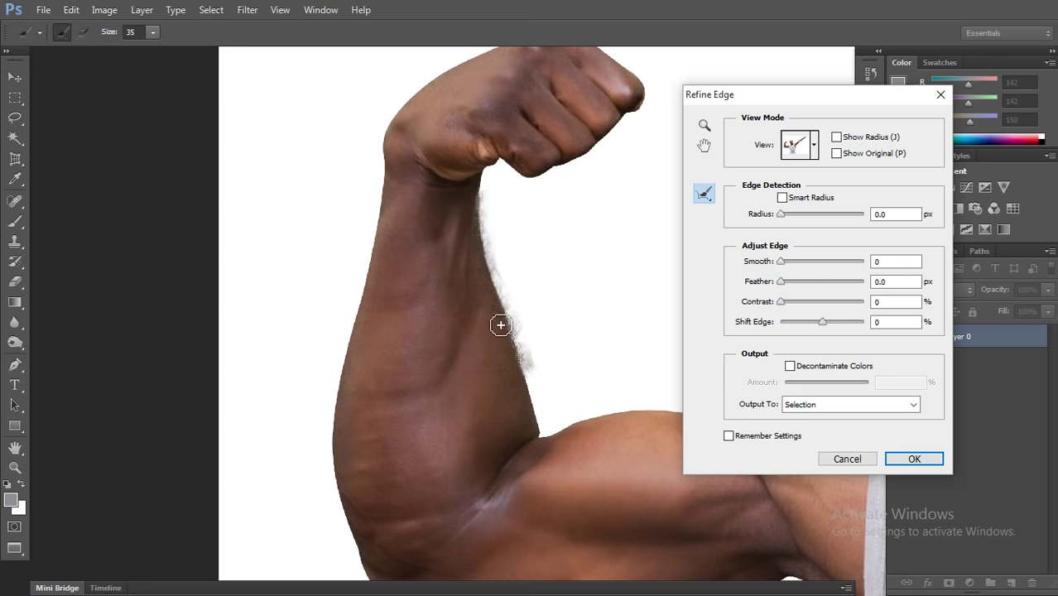
right_click(404, 270)
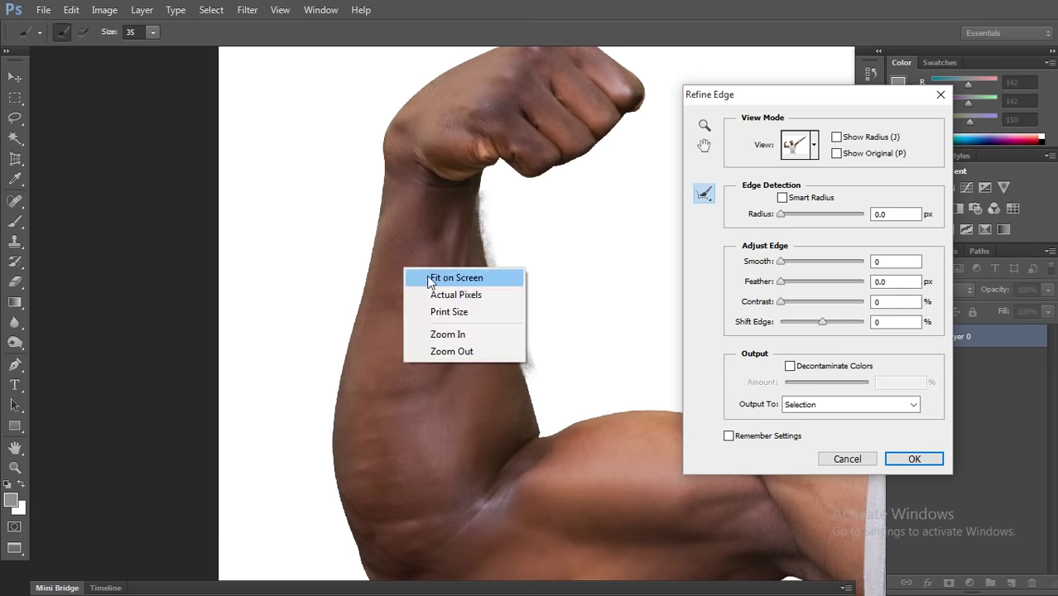
left_click(424, 275)
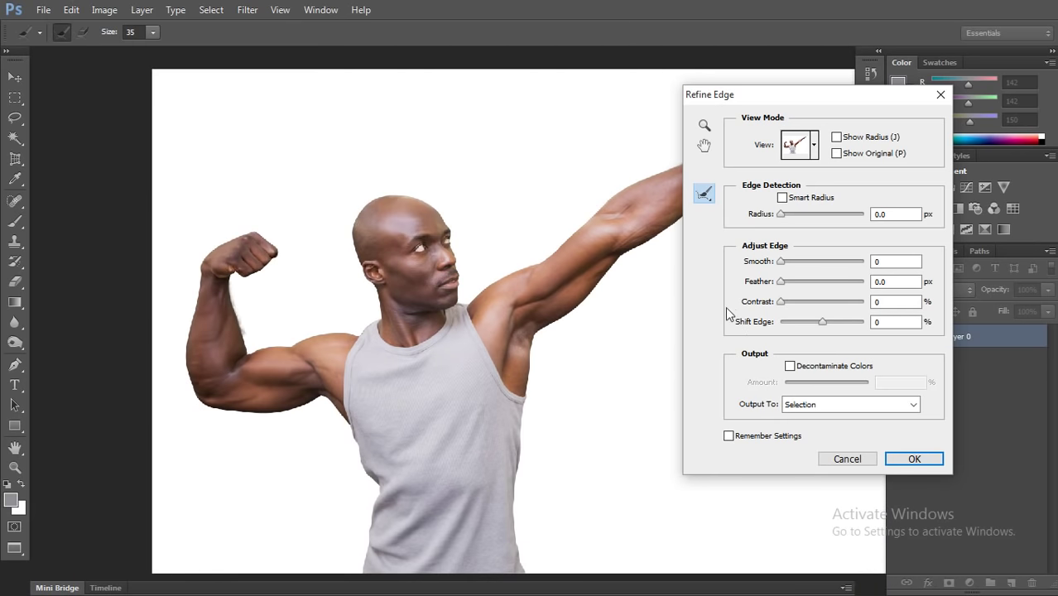
left_click(791, 366)
left_click(914, 458)
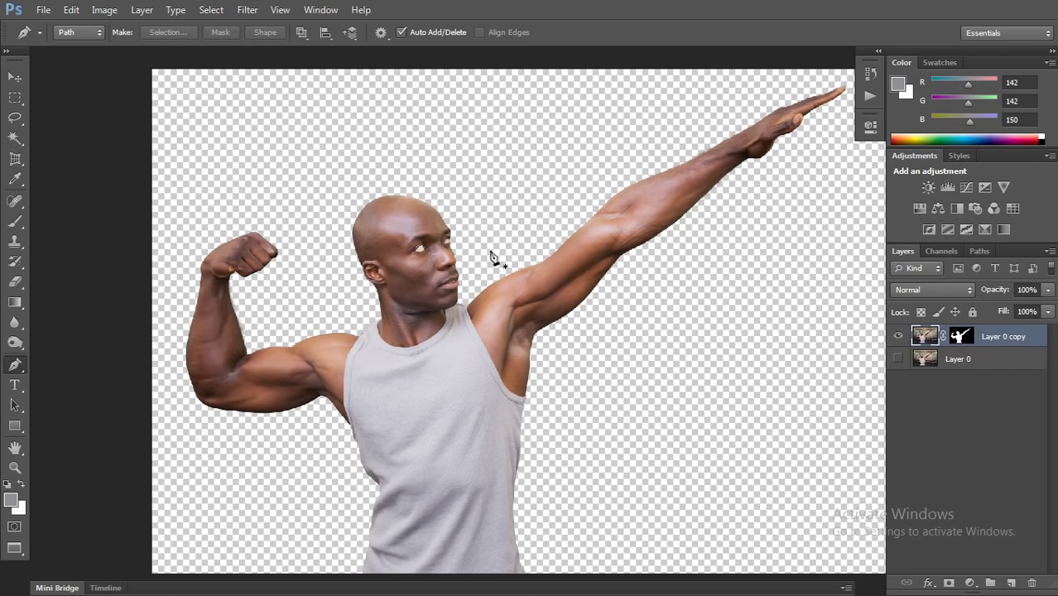
Examine the whole cutout with the panels hidden and return to the standard screen mode with panels shown.
left_click_drag(985, 336, 399, 263)
right_click(415, 191)
left_click(429, 192)
key("Tab")
key("f")
key("f")
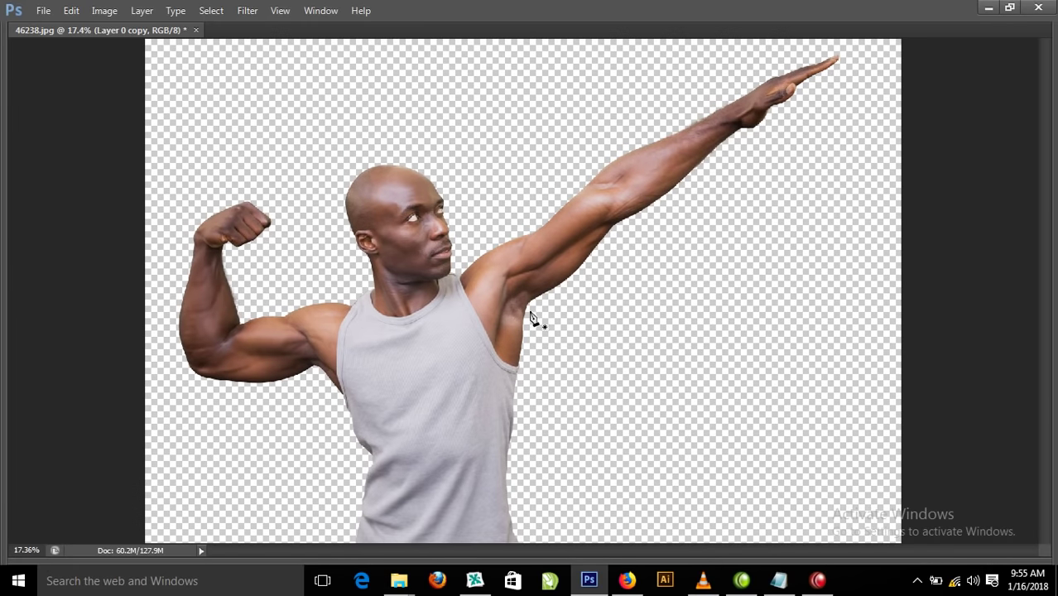
key("Tab")
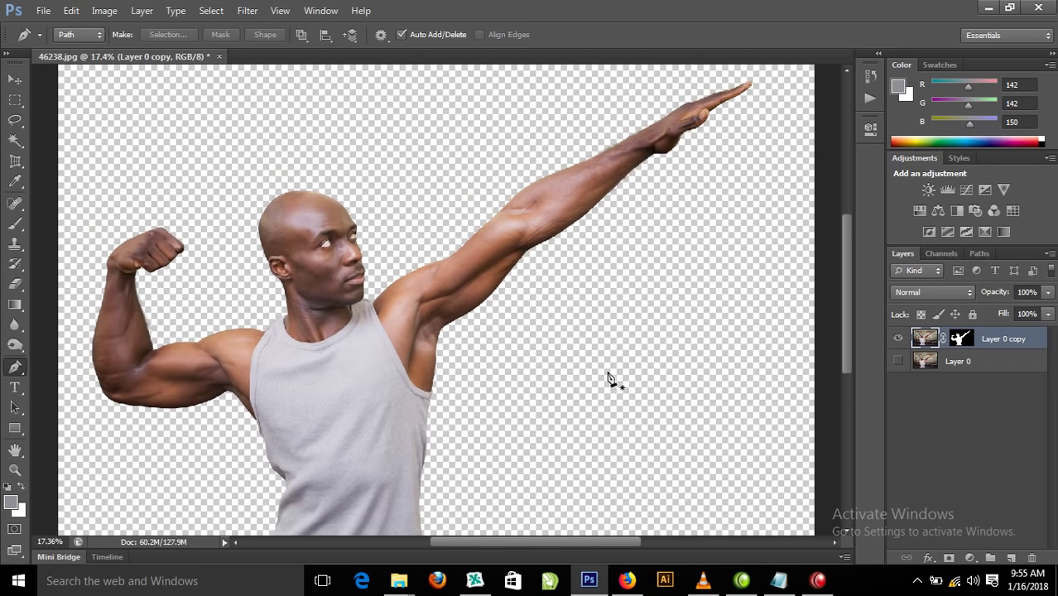
Merge a new empty layer with the masked cutout layer, and make the original photo on Layer 0 visible.
key("ctrl+shift+n")
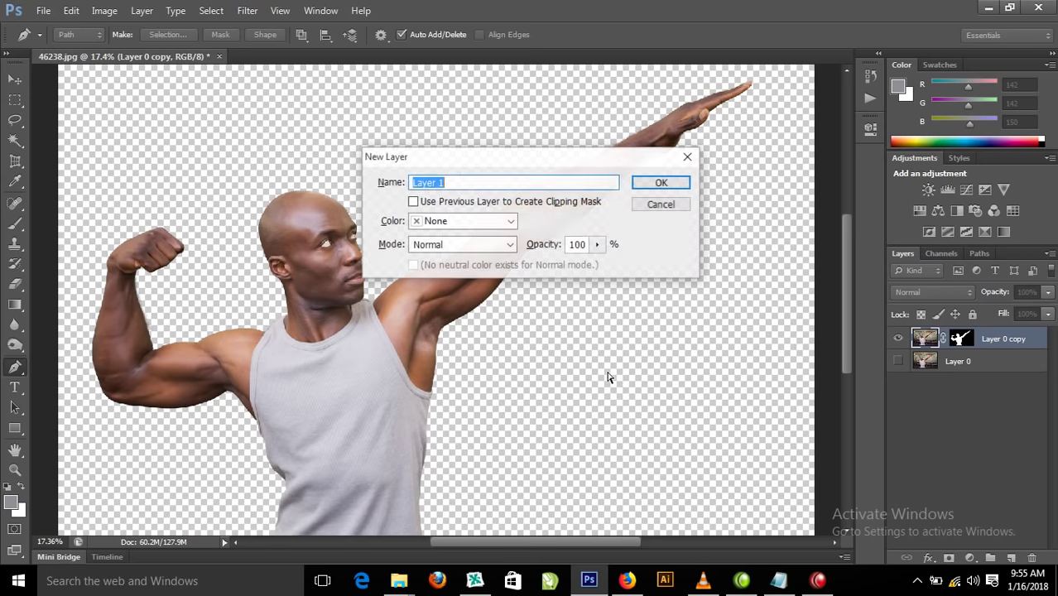
left_click(667, 180)
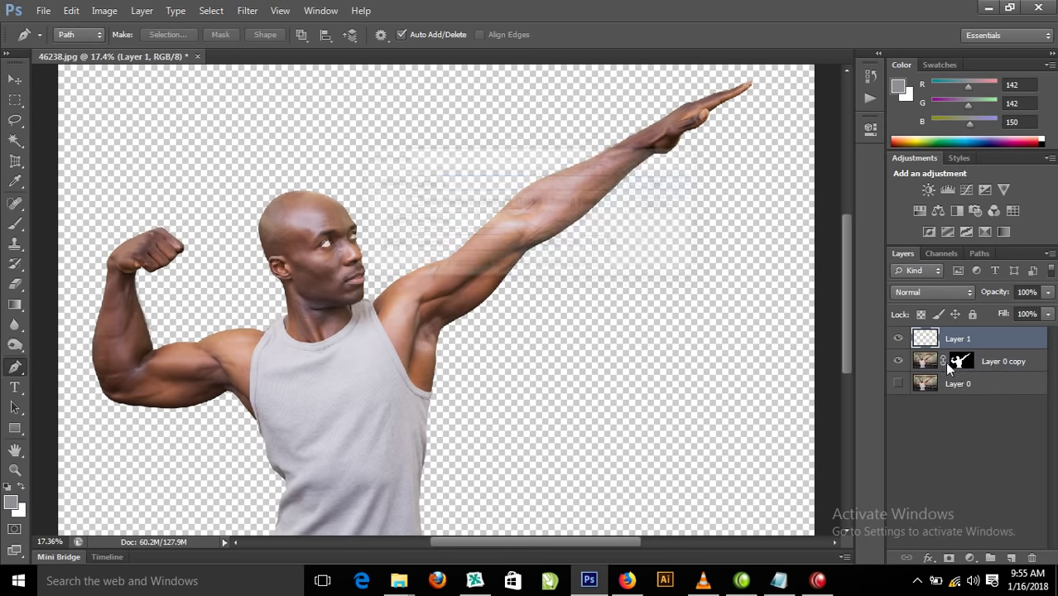
left_click(1002, 363, "ctrl")
key("ctrl+e")
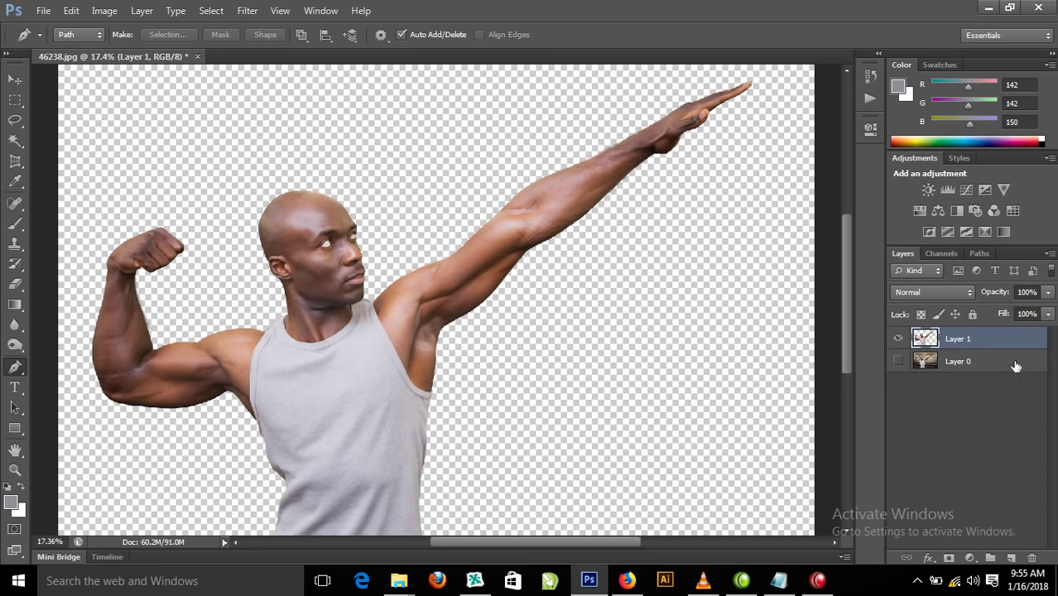
left_click(900, 362)
left_click(957, 364)
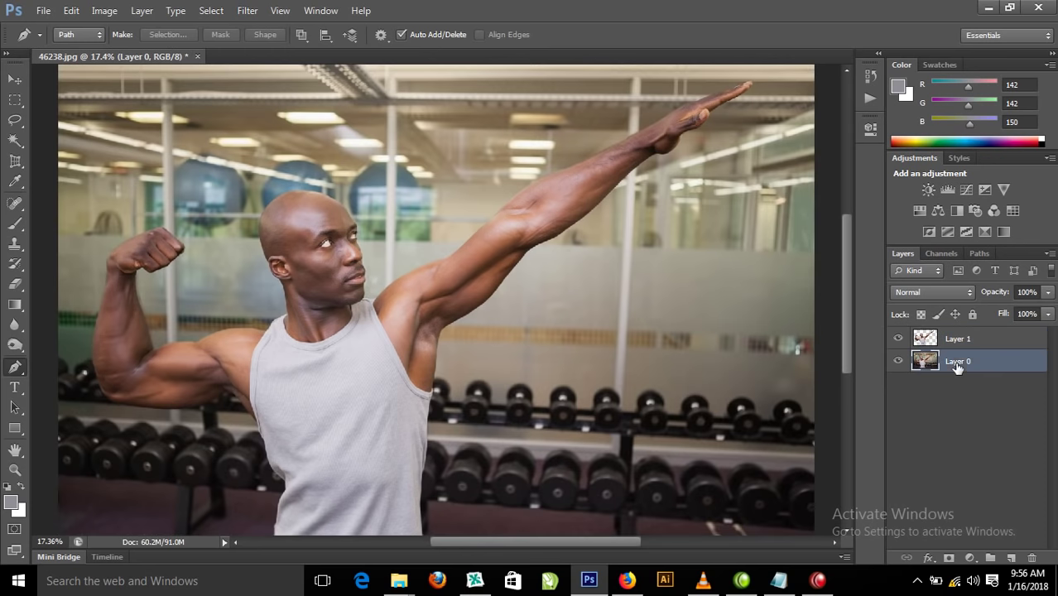
Add a Black & White adjustment layer above the cutout on Layer 1 and clip it to that layer only.
left_click(996, 339)
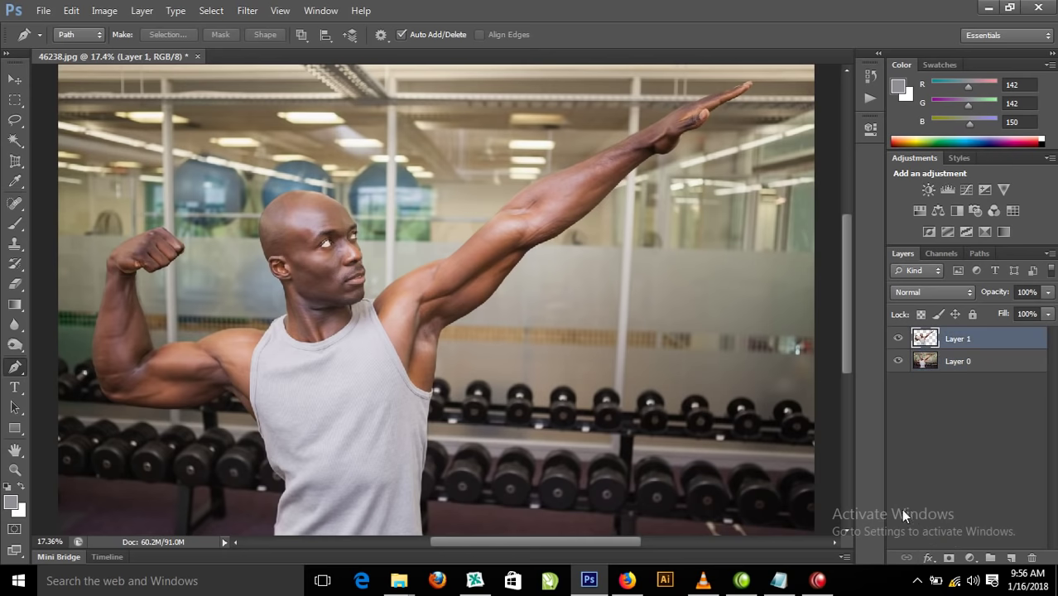
left_click(970, 560)
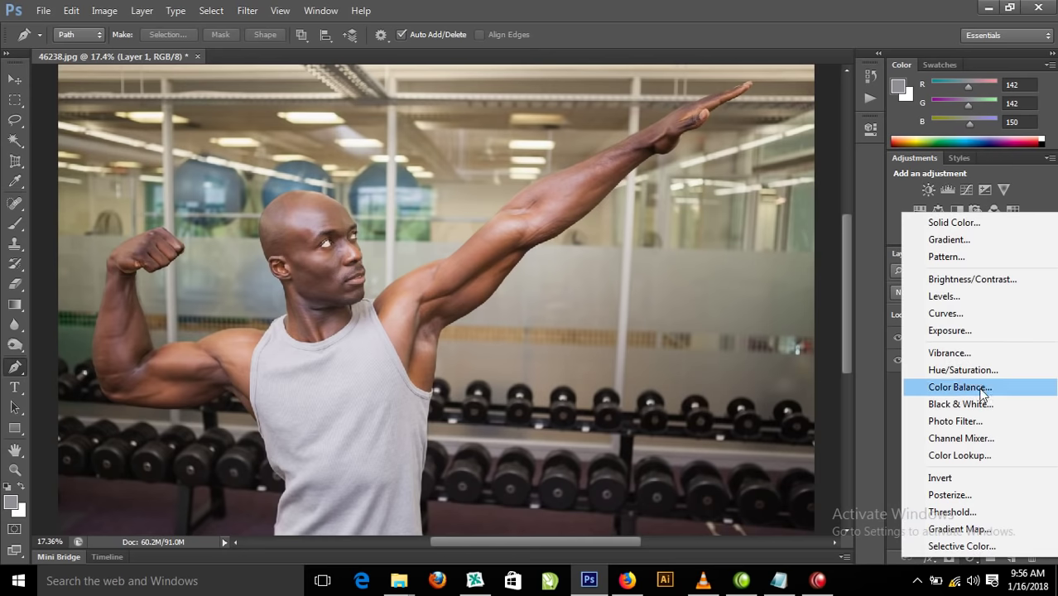
left_click(866, 433)
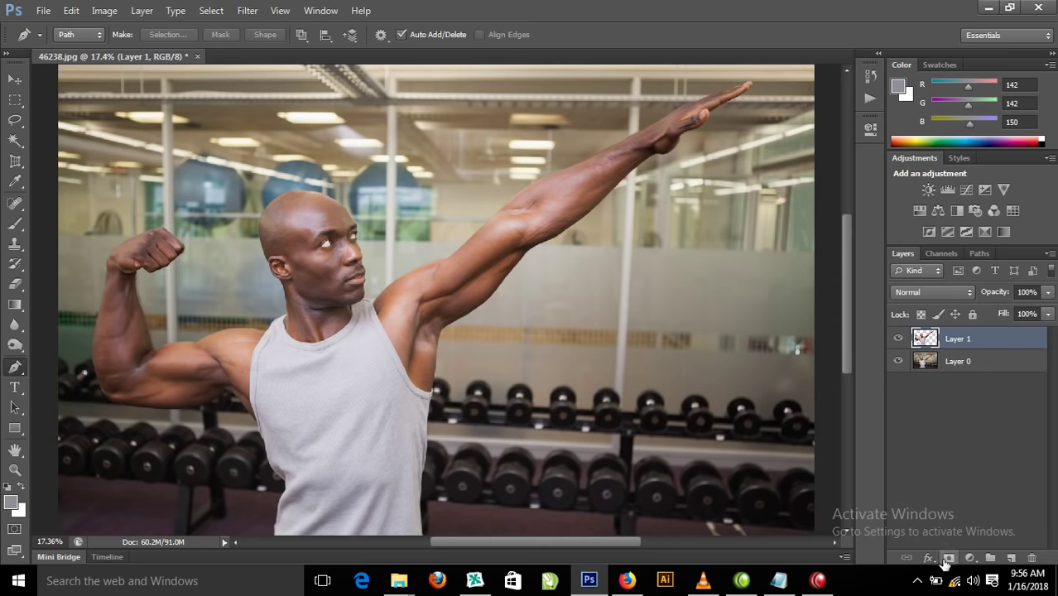
left_click(971, 560)
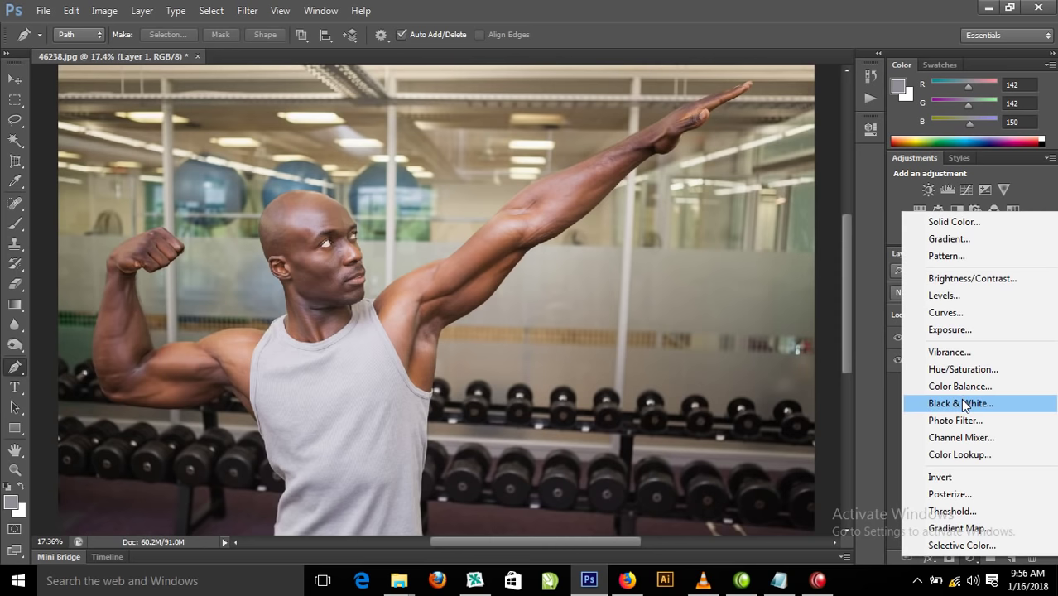
left_click(961, 403)
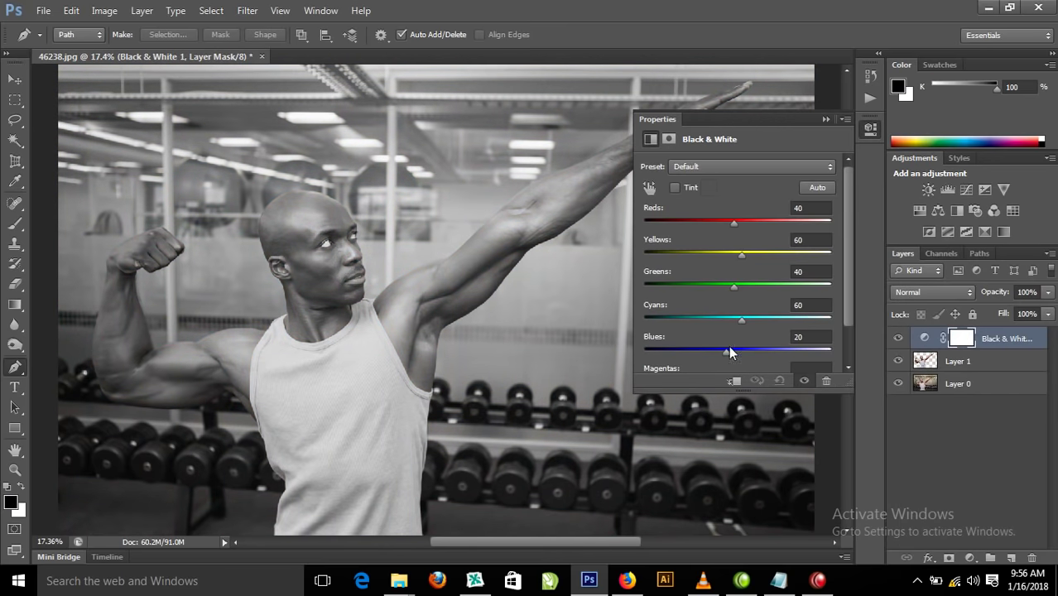
left_click(735, 382)
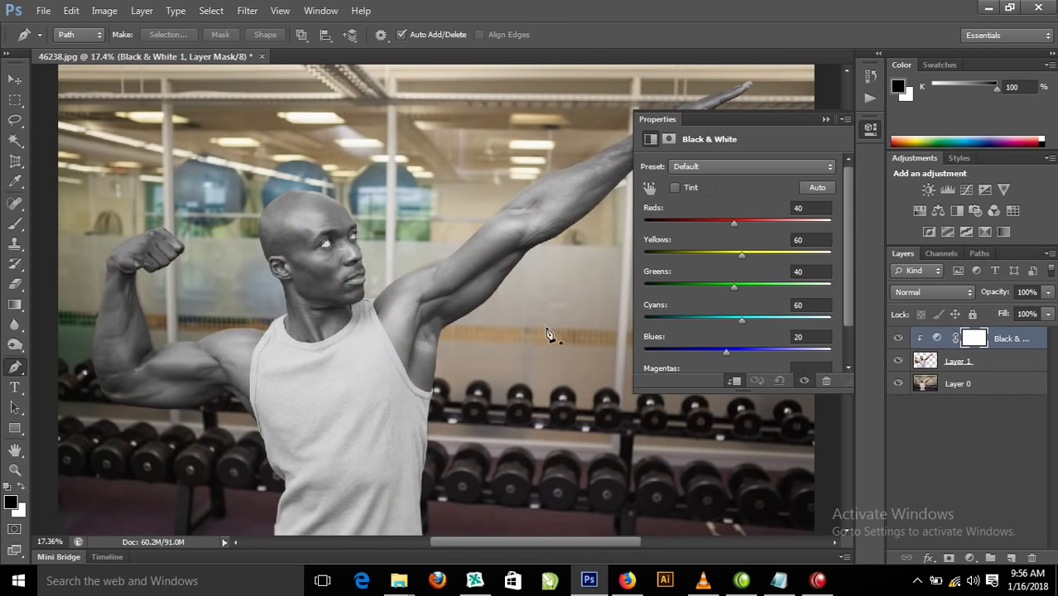
Set the Black & White adjustment to Reds 205, Yellows 0, Greens 15, Cyans 44 and Blues 83.
left_click_drag(733, 226, 789, 224)
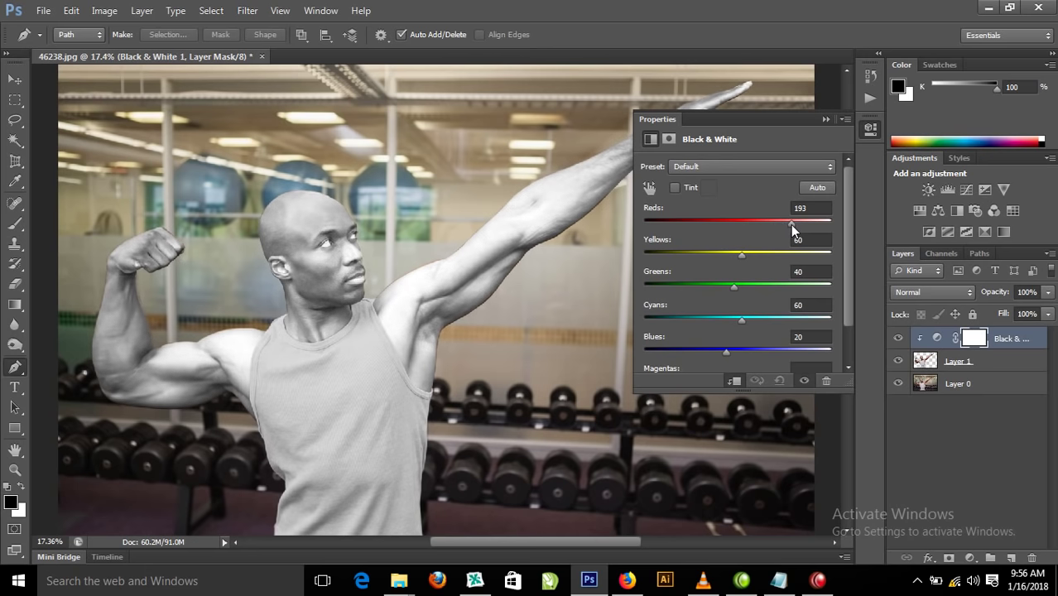
left_click_drag(743, 254, 765, 251)
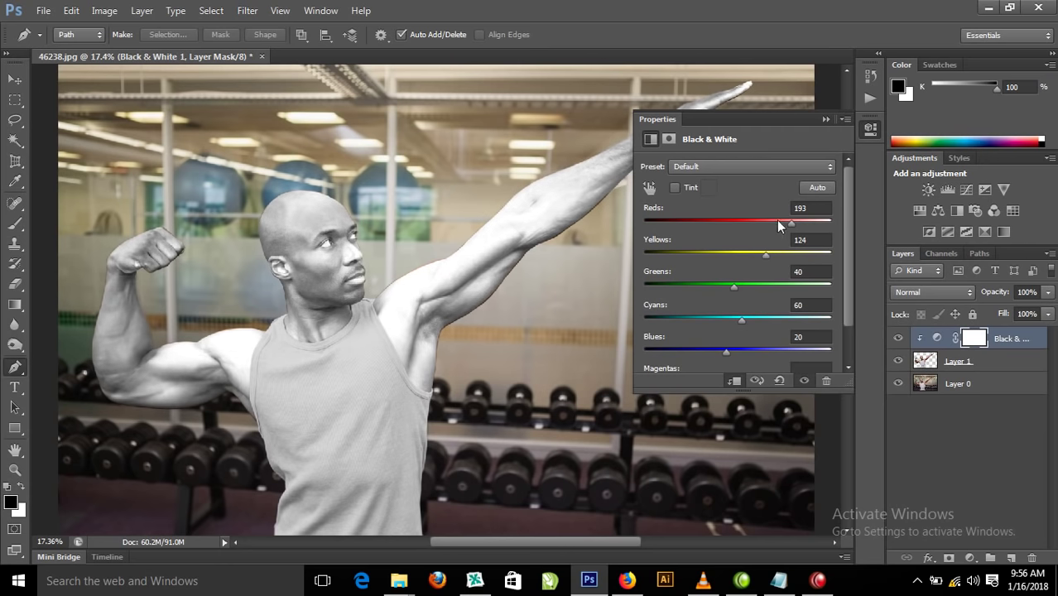
left_click_drag(735, 286, 770, 318)
left_click_drag(776, 349, 718, 354)
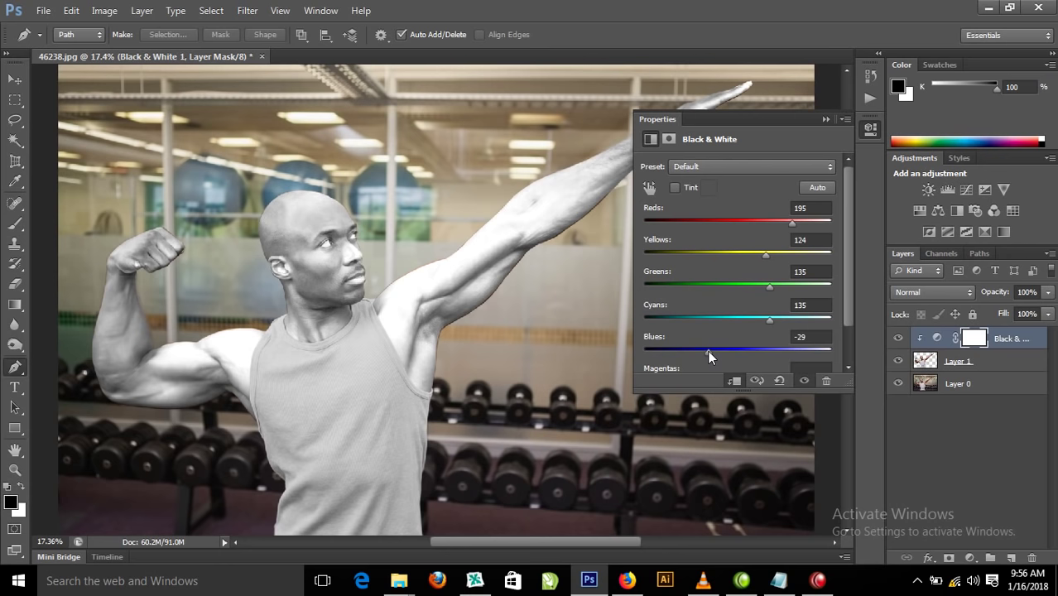
left_click_drag(708, 351, 743, 351)
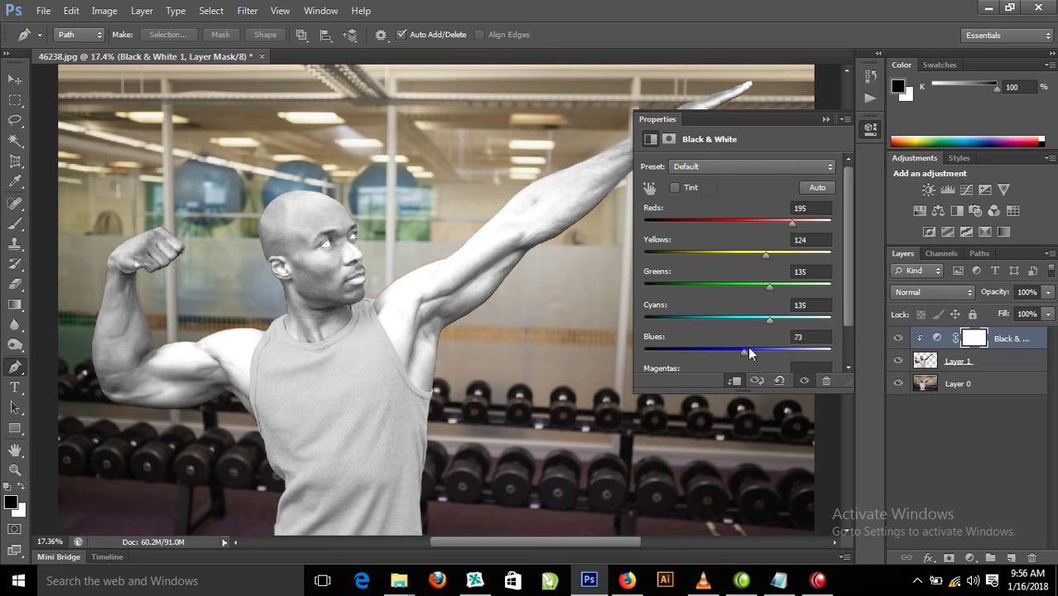
left_click_drag(771, 322, 728, 290)
left_click_drag(764, 254, 719, 258)
mouse_move(789, 222)
left_mouse_down()
mouse_move(800, 222)
mouse_move(791, 226)
left_mouse_up()
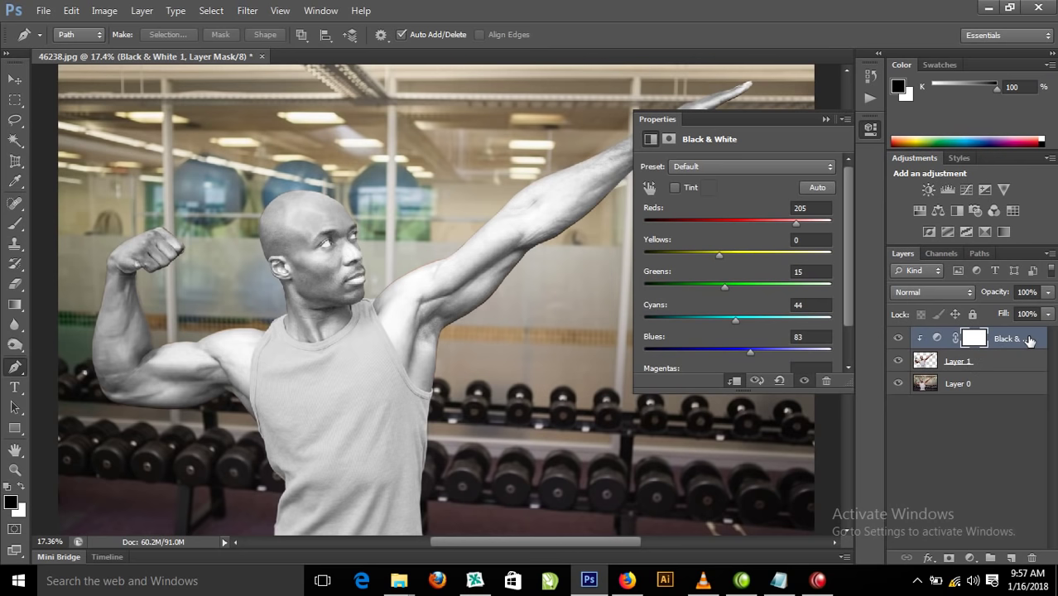
left_click(211, 11)
left_click(216, 11)
left_click(247, 11)
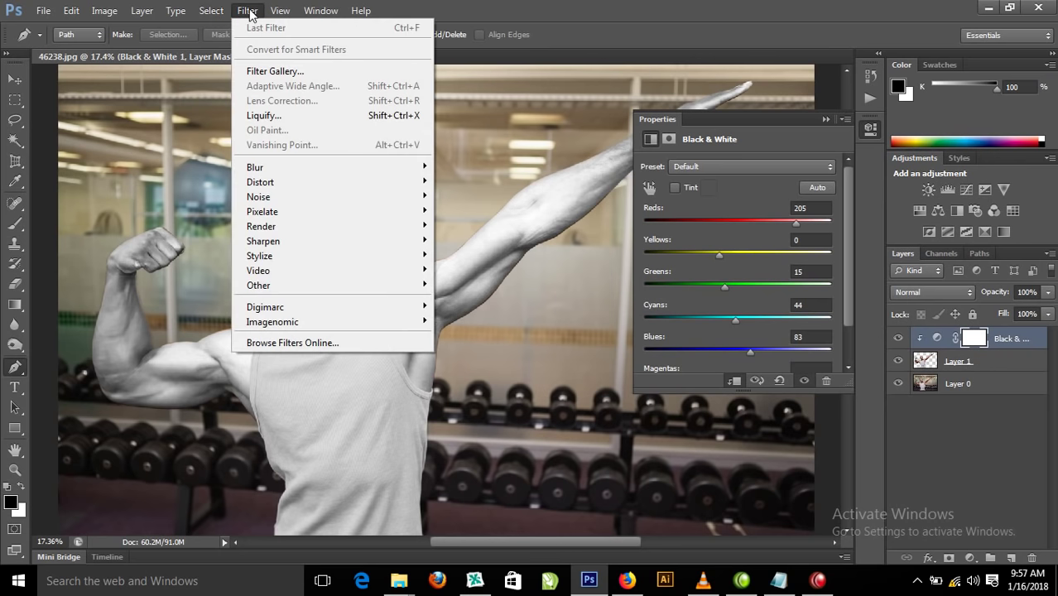
left_click(141, 11)
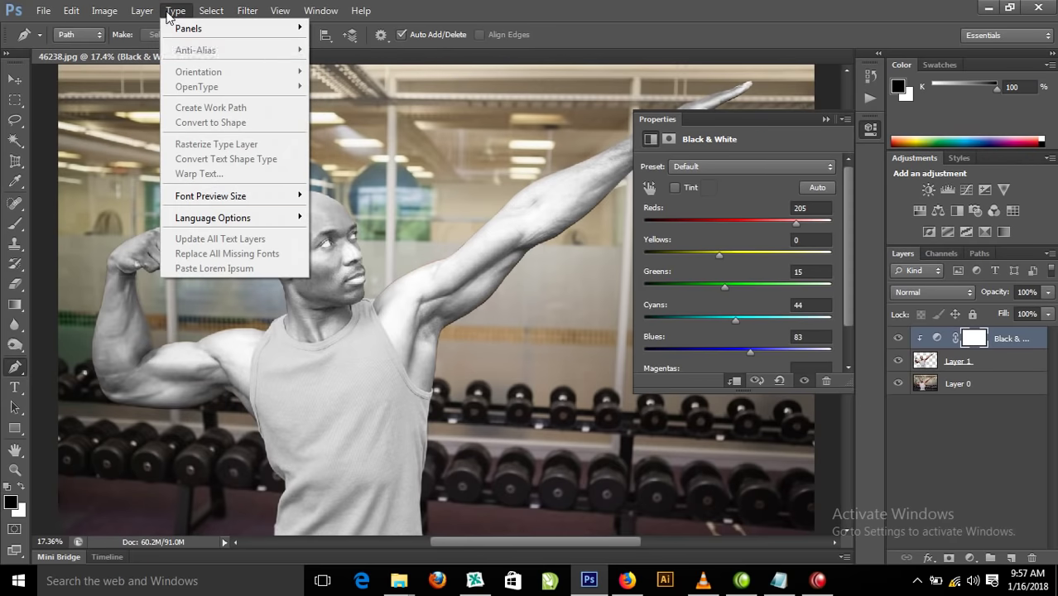
mouse_move(104, 11)
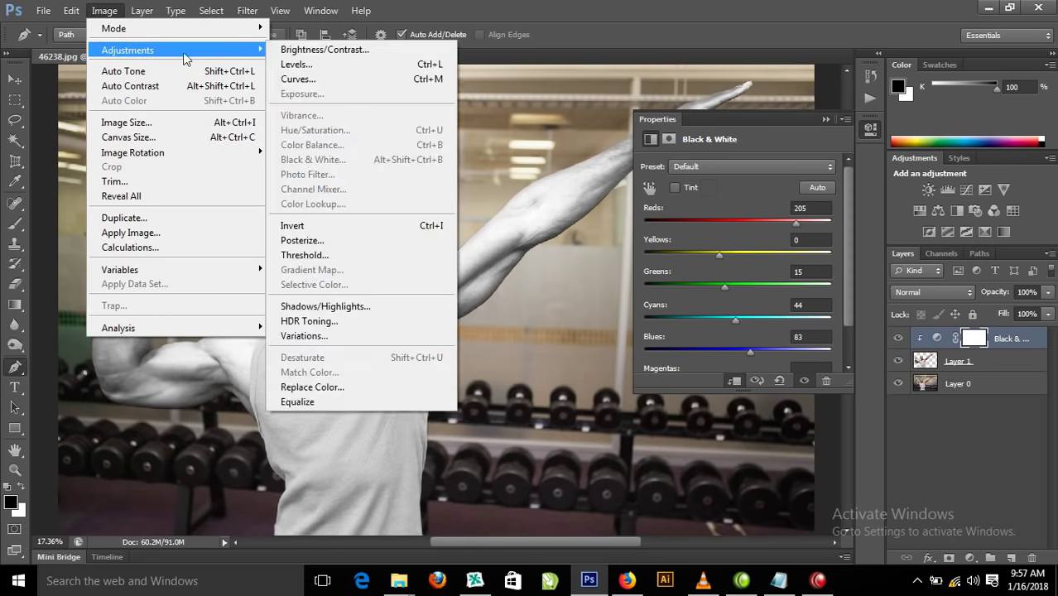
left_click(345, 119)
key("ctrl+m")
left_click_drag(816, 169, 801, 166)
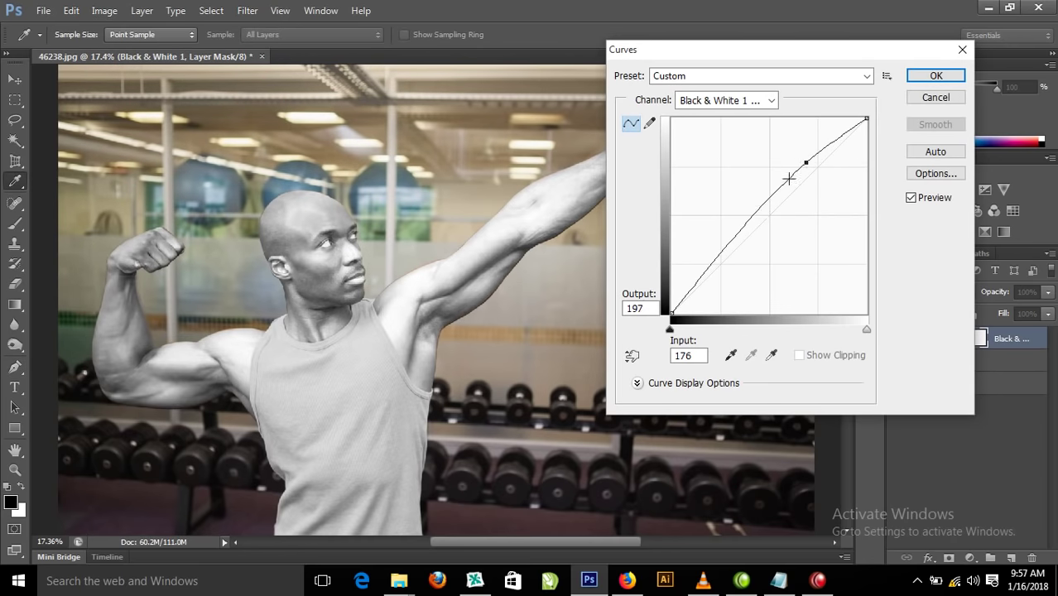
mouse_move(746, 223)
left_mouse_down()
mouse_move(785, 260)
mouse_move(759, 238)
left_mouse_up()
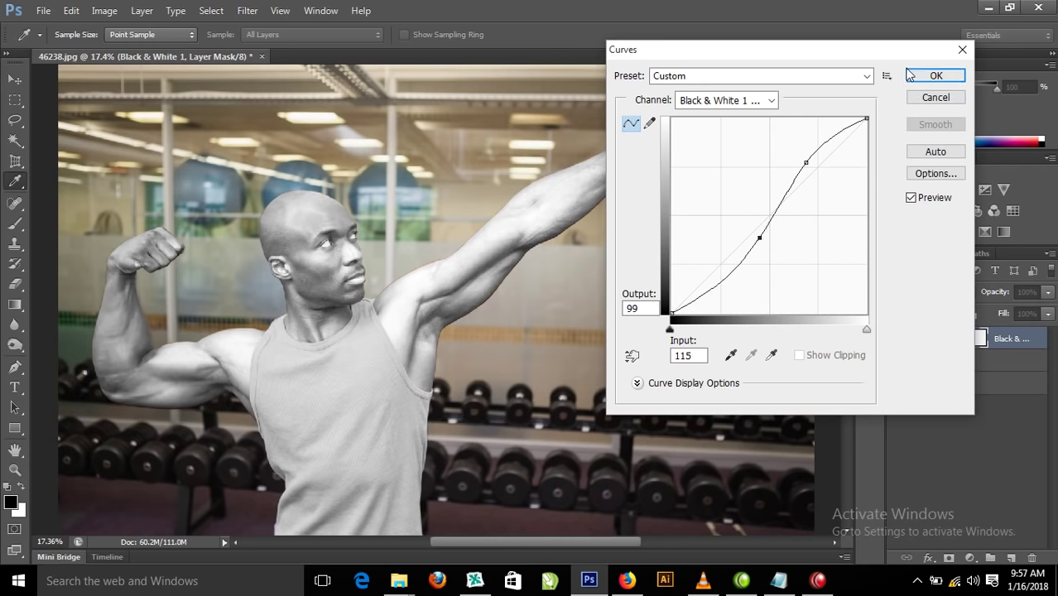
left_click(961, 50)
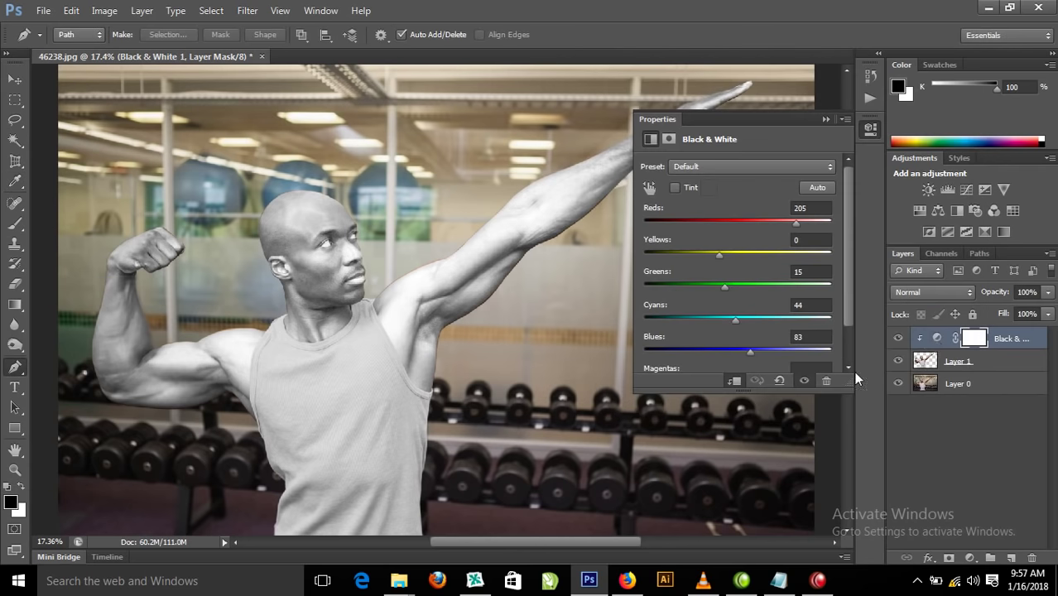
Try the Multiply and Hue blend modes on the Black & White adjustment layer and return it to Normal.
left_click(965, 292)
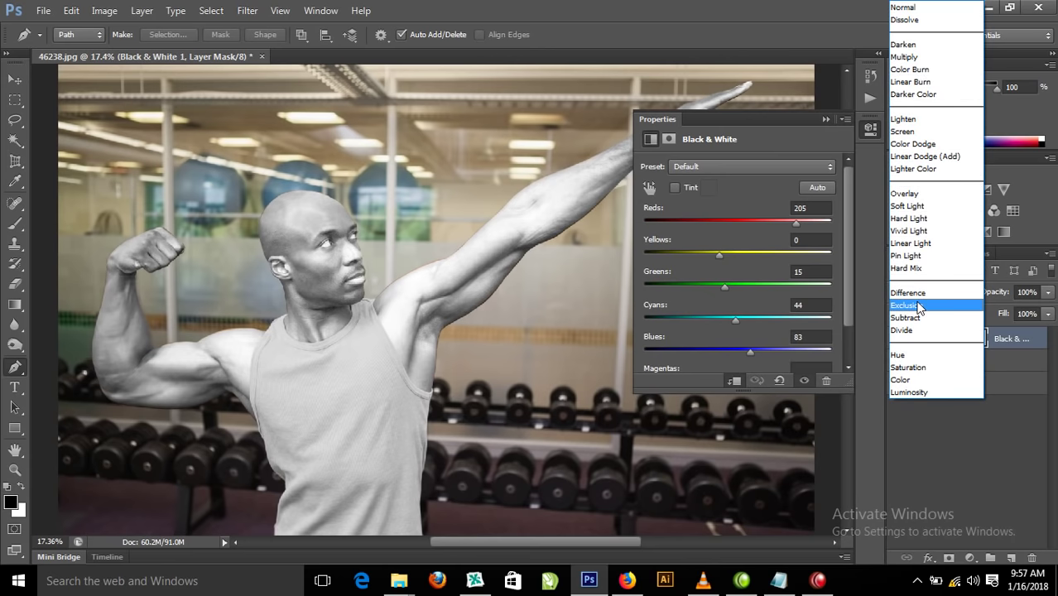
left_click(906, 57)
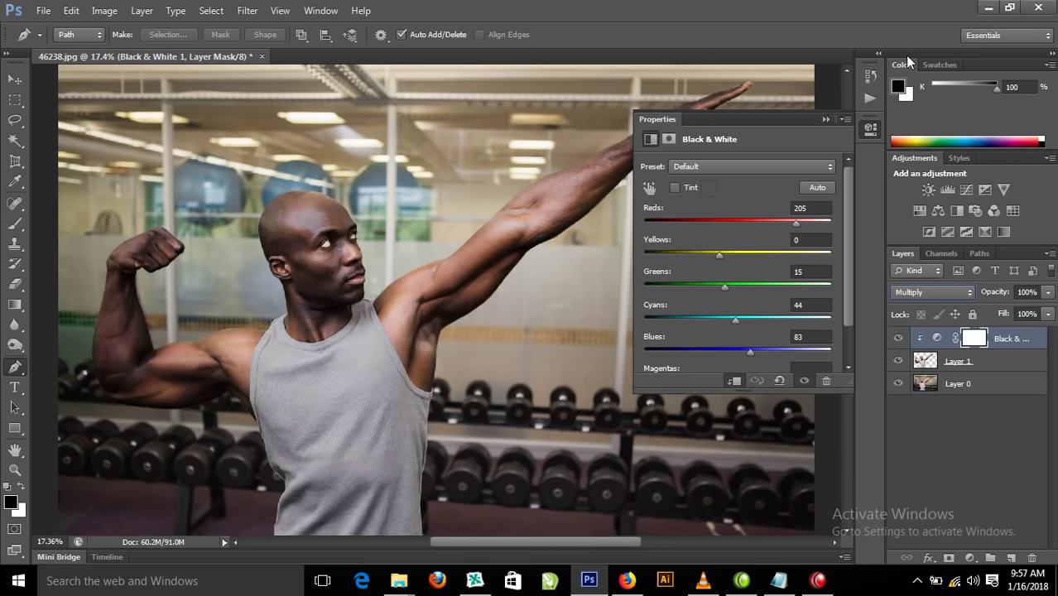
left_click(969, 292)
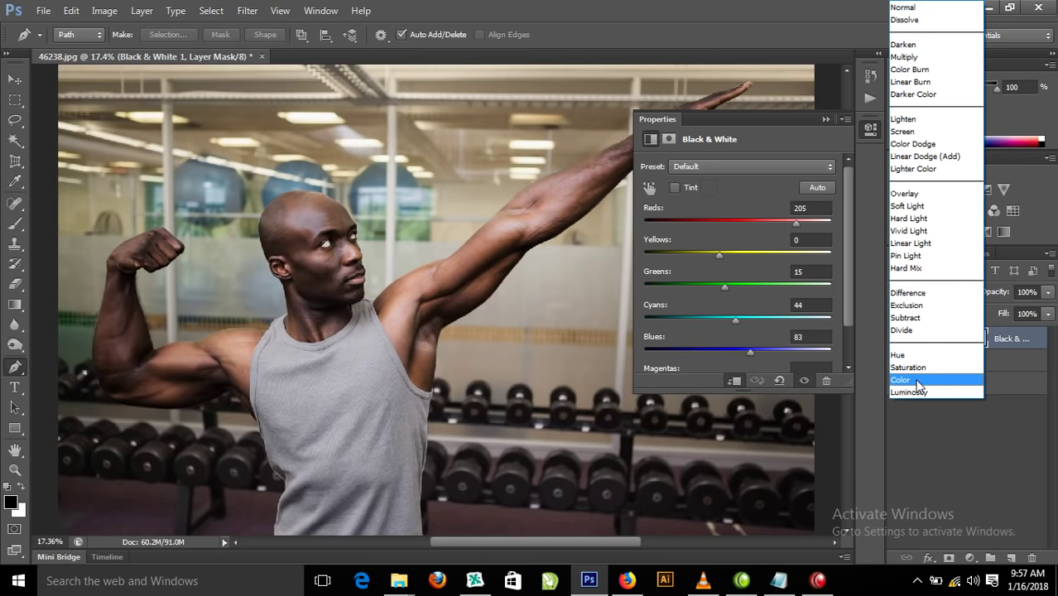
left_click(909, 355)
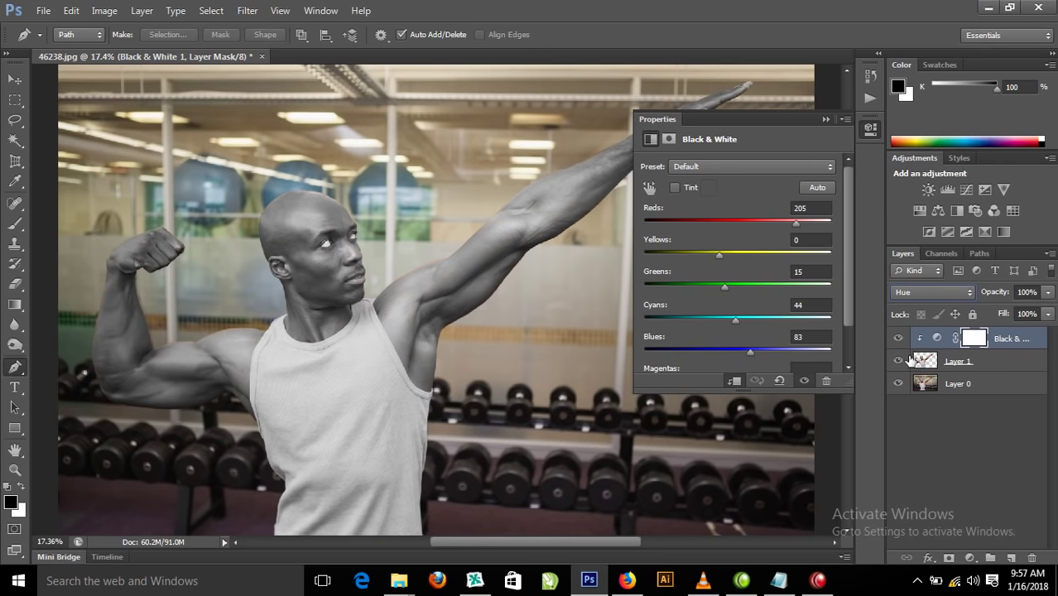
left_click(971, 293)
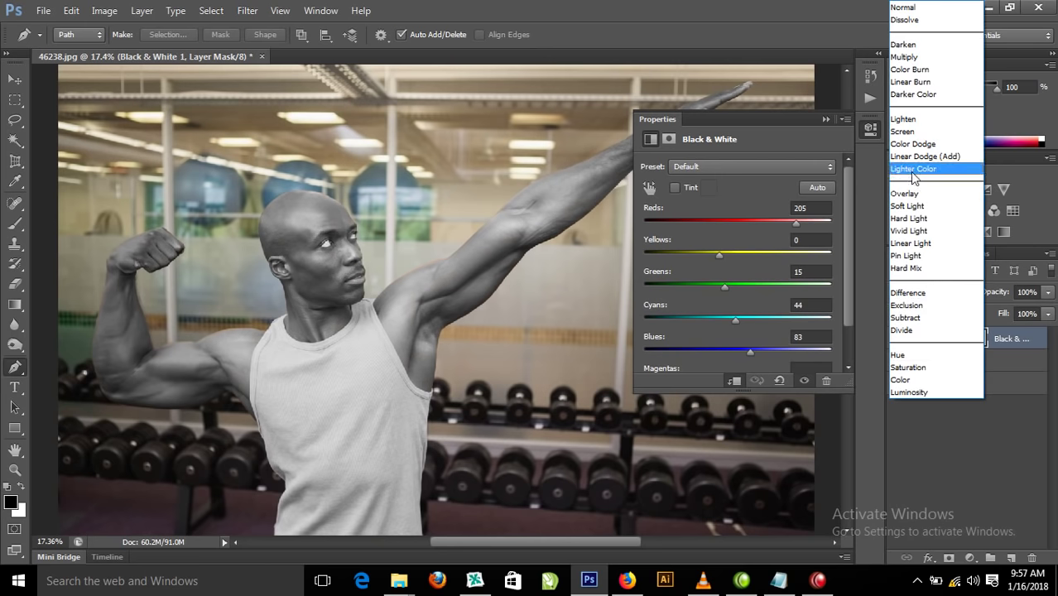
left_click(911, 9)
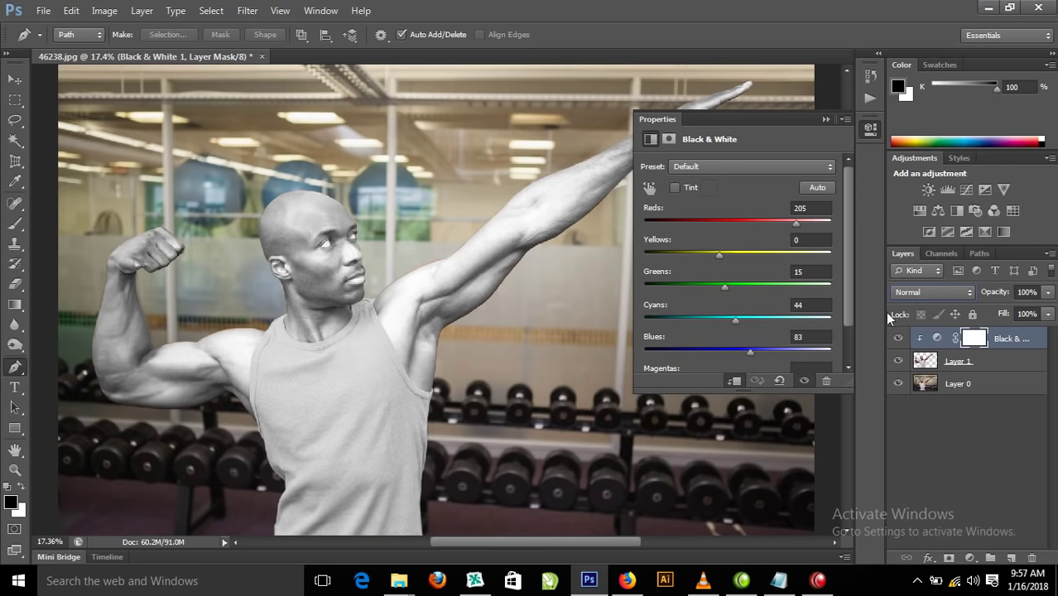
Try adding a second mask to the Black & White adjustment layer and ready the Brush tool for painting on it.
left_click(976, 342)
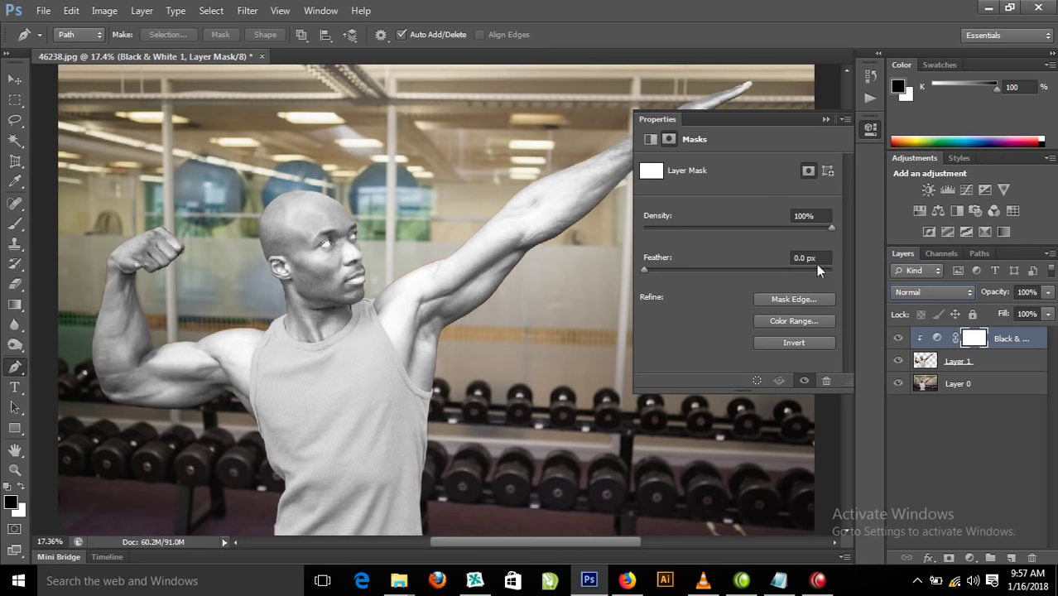
left_click(824, 120)
double_click(1035, 345)
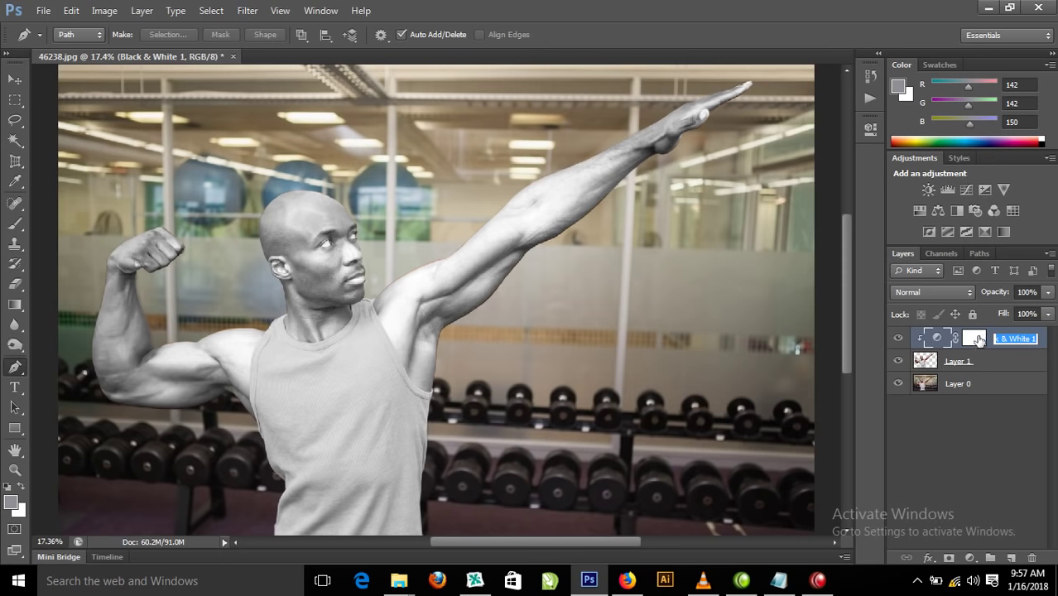
left_click(978, 341)
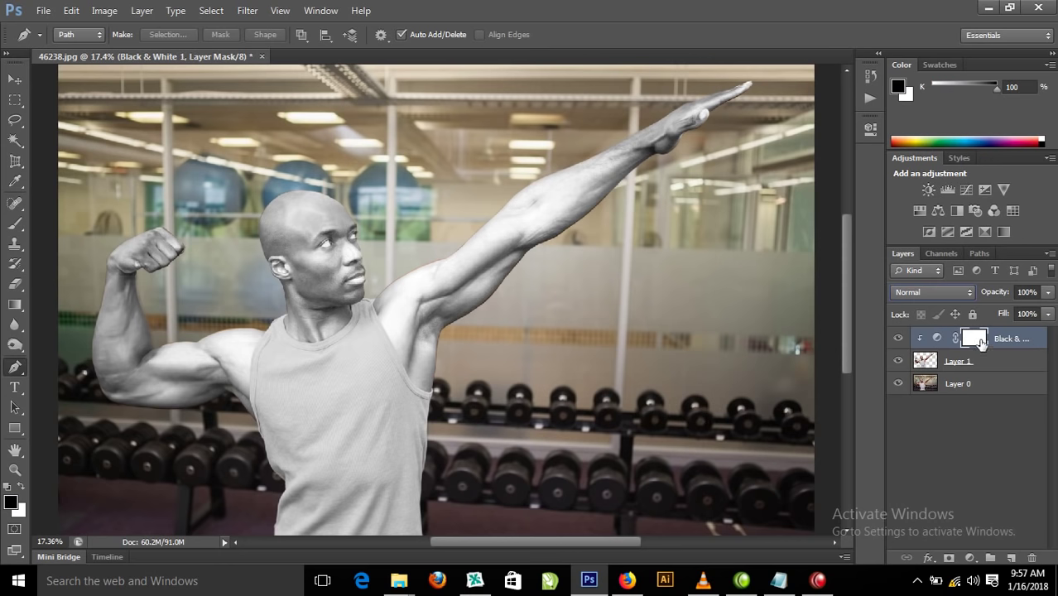
left_click(950, 559)
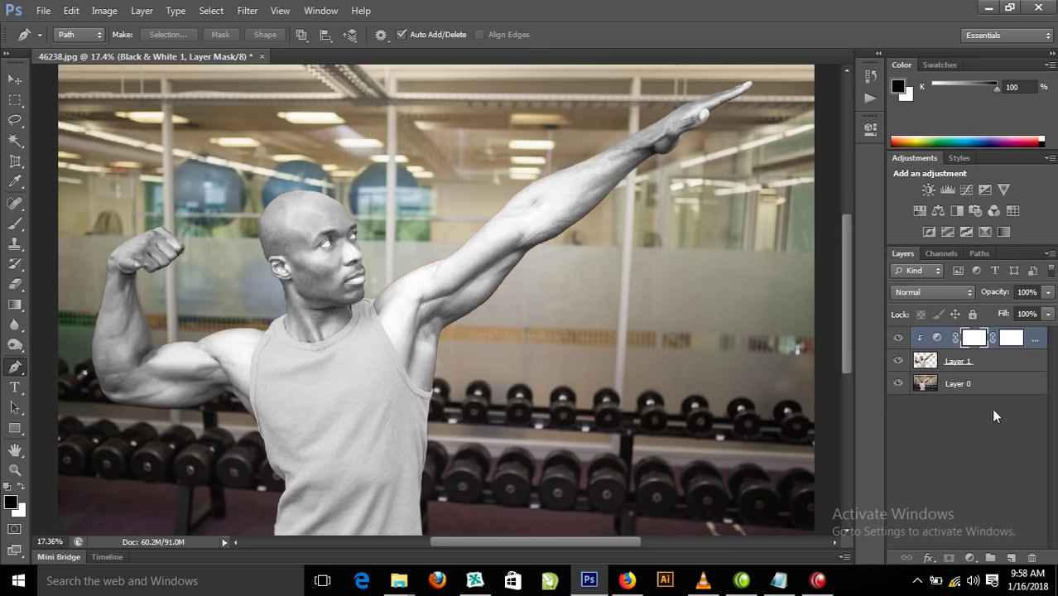
left_click(1012, 340)
key("b")
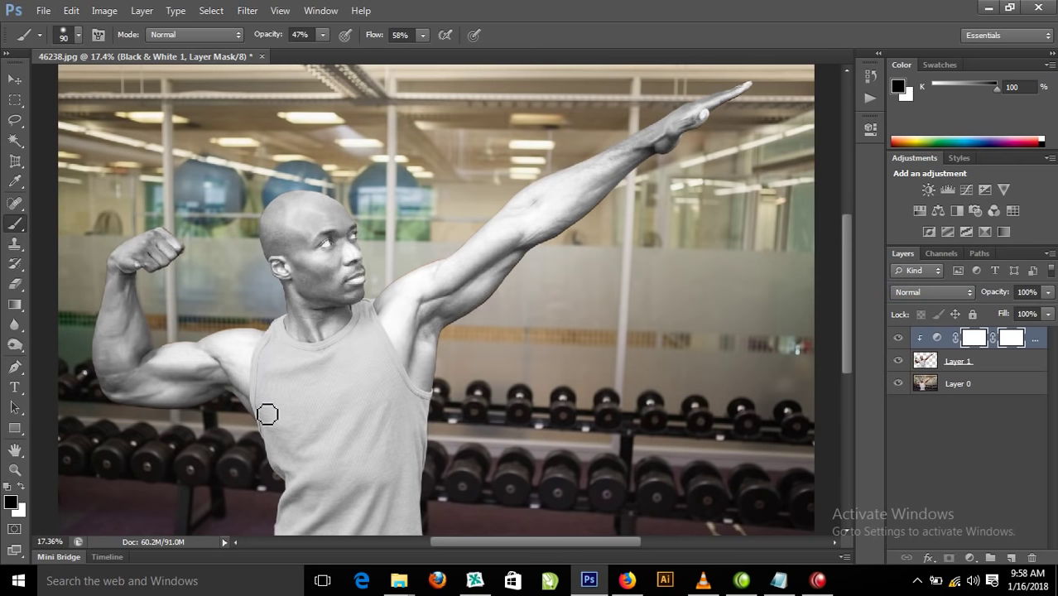
Compare the man with and without the Black & White effect, and undo the extra mask.
left_click(897, 340)
left_click(897, 339)
left_click(897, 340)
left_click(897, 340)
key("ctrl+z")
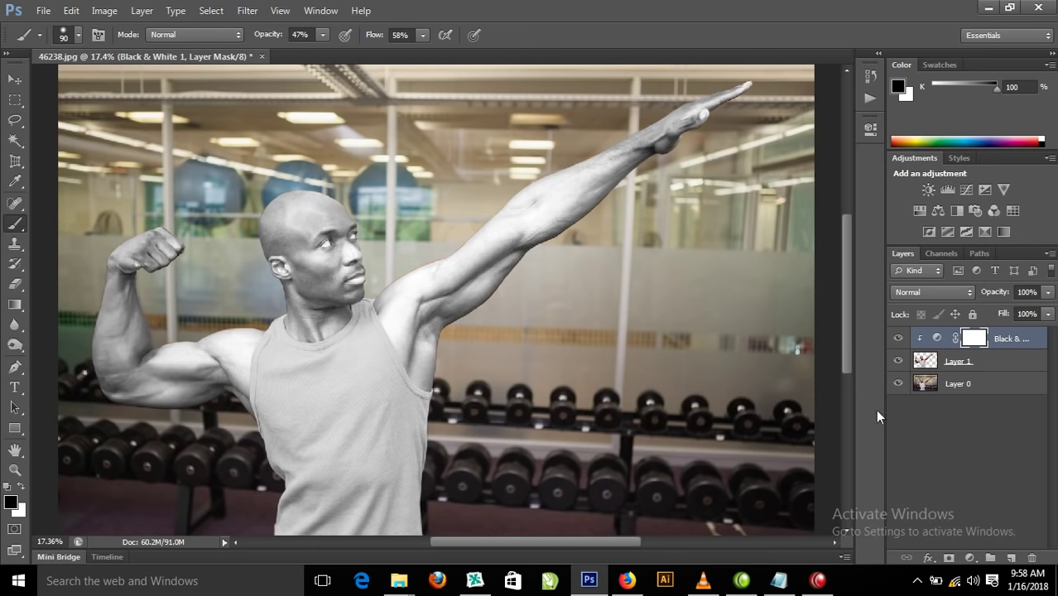
Apply Curves to the Black & White layer's mask with one point at input 89, output 183 and another at input 76, output 110.
left_click(105, 10)
mouse_move(157, 51)
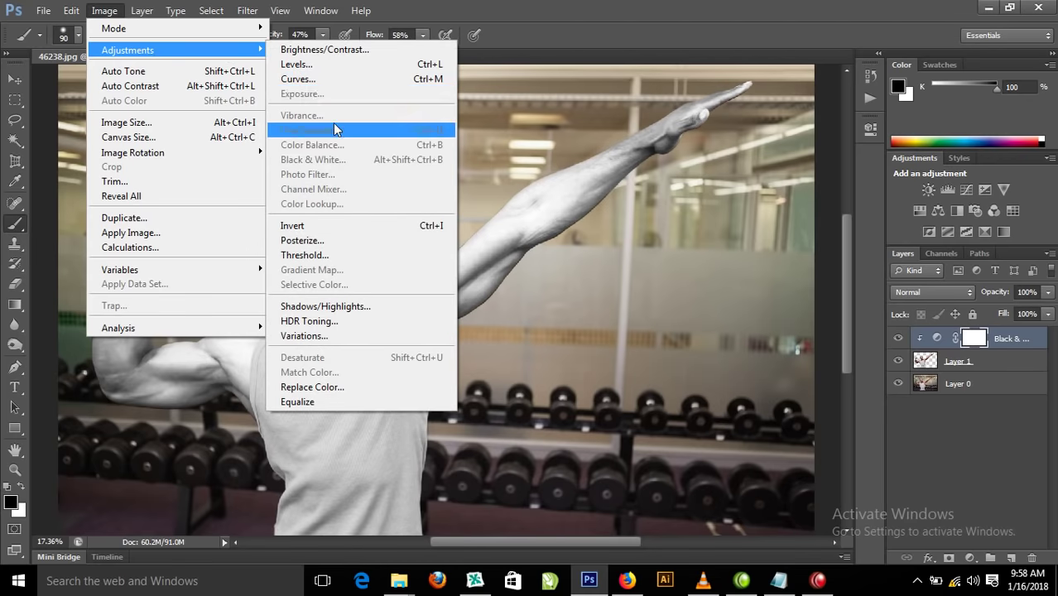
left_click(300, 79)
left_click_drag(774, 203, 741, 175)
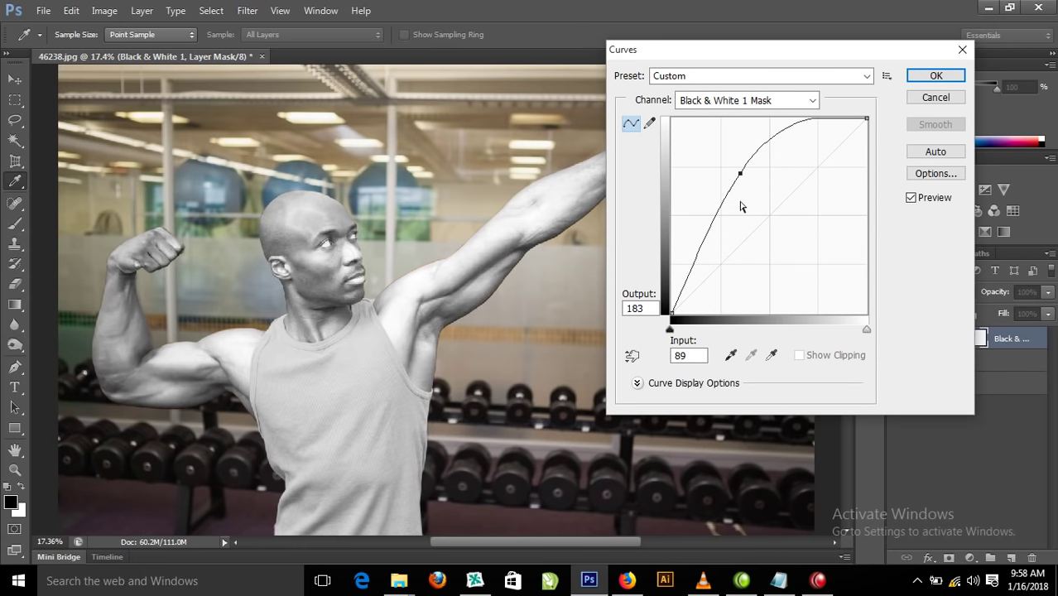
left_click_drag(715, 223, 729, 230)
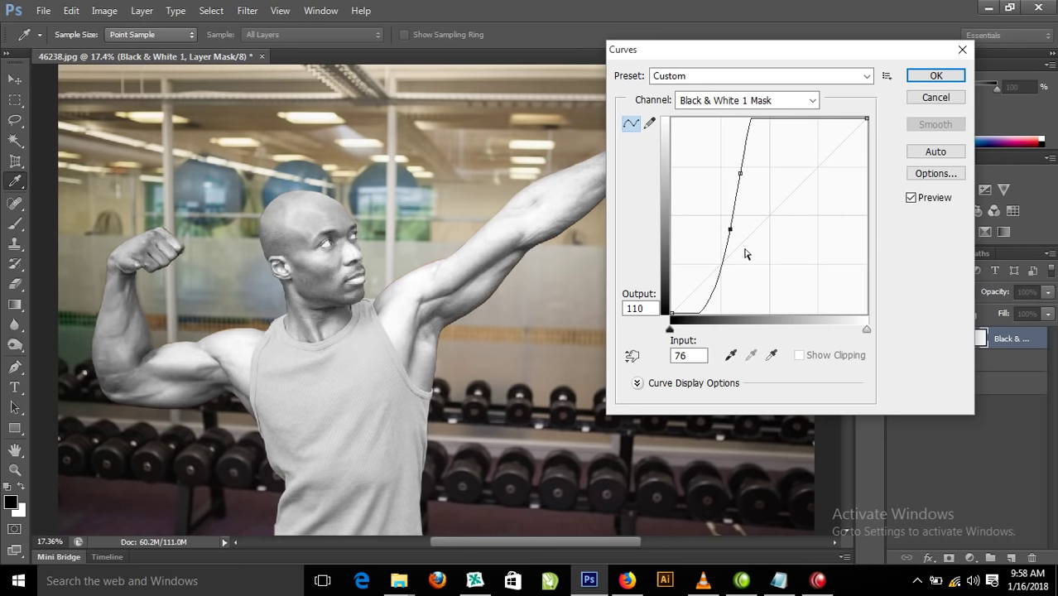
left_click(936, 75)
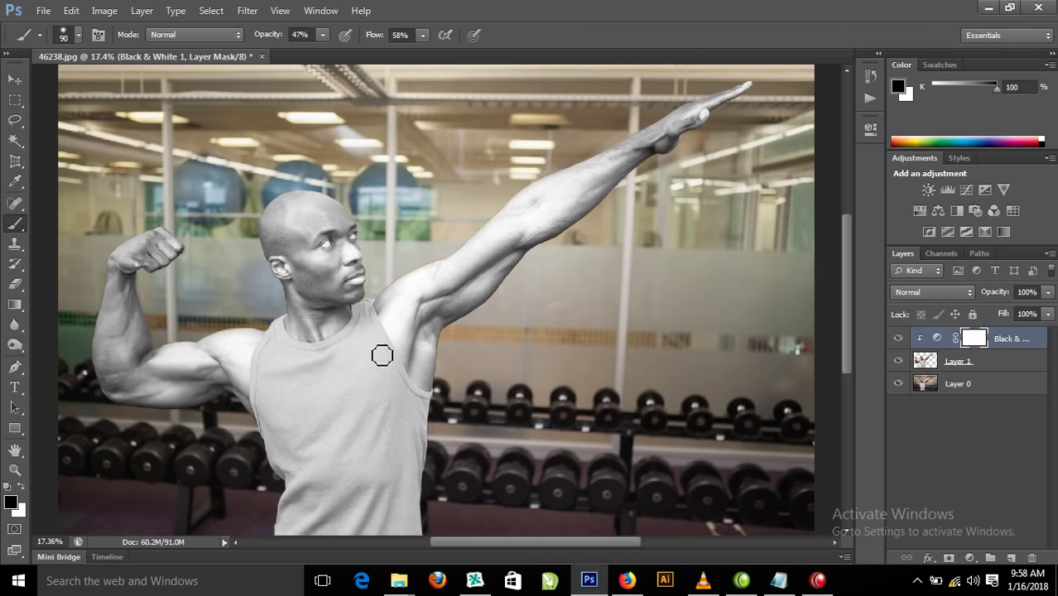
Duplicate the Black & White adjustment layer and clip the copy to the cutout on Layer 1.
right_click(412, 228)
left_click(466, 241)
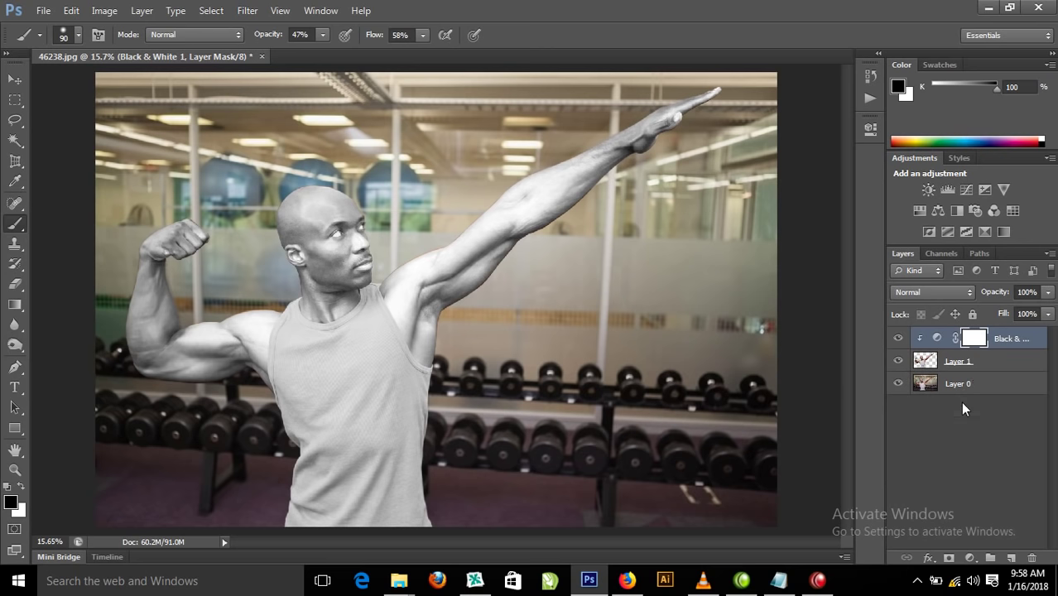
key("ctrl+j")
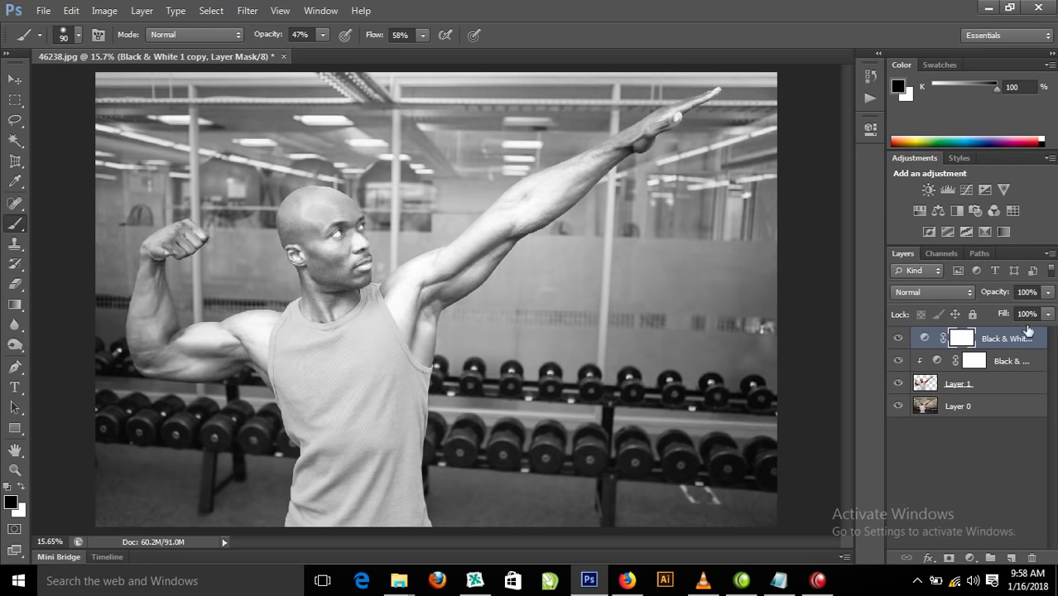
double_click(1009, 338)
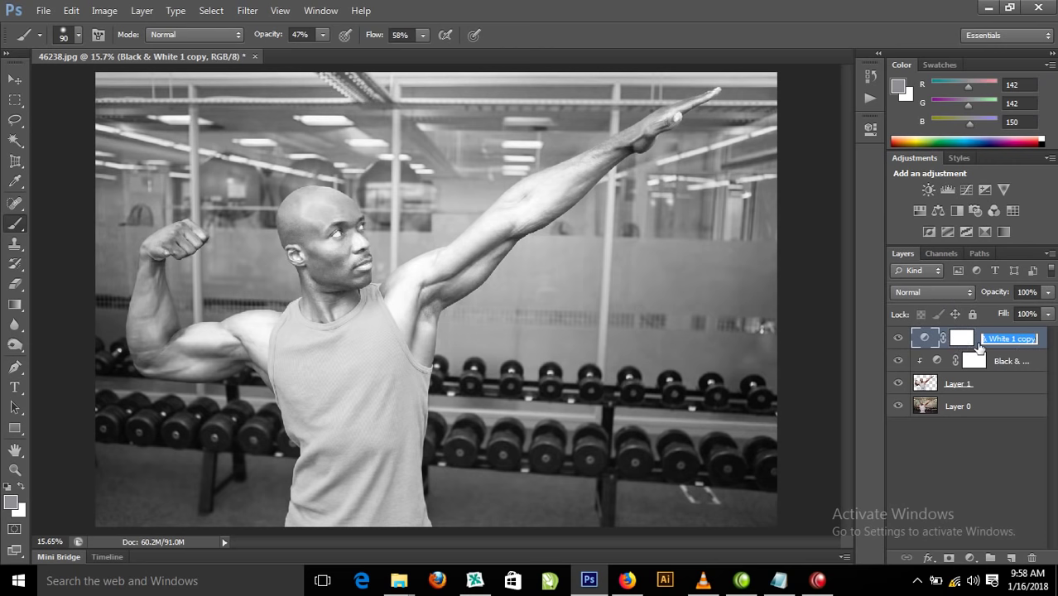
left_click(926, 334)
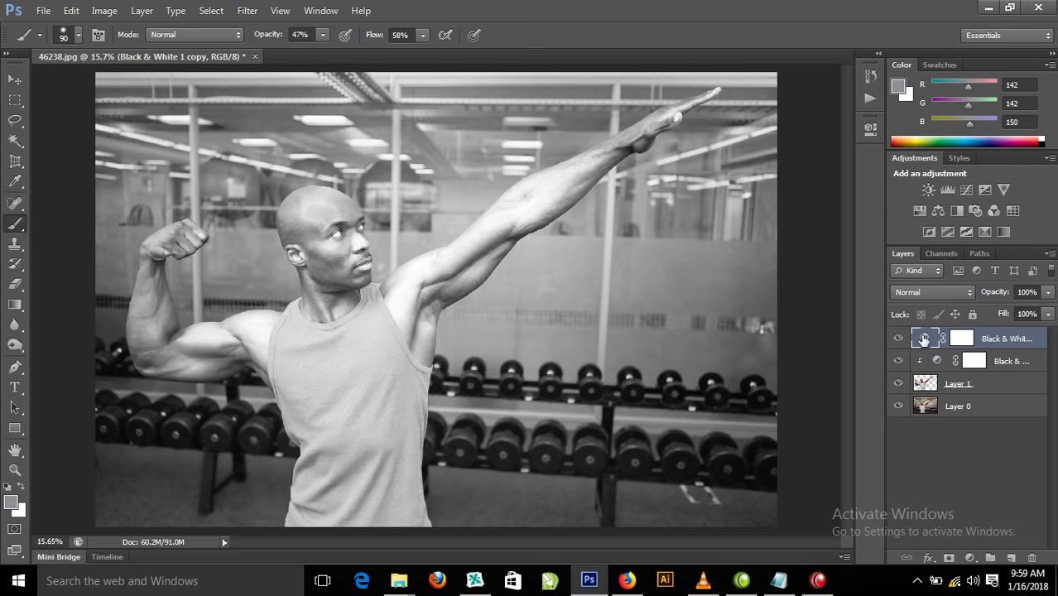
double_click(925, 340)
left_click(733, 381)
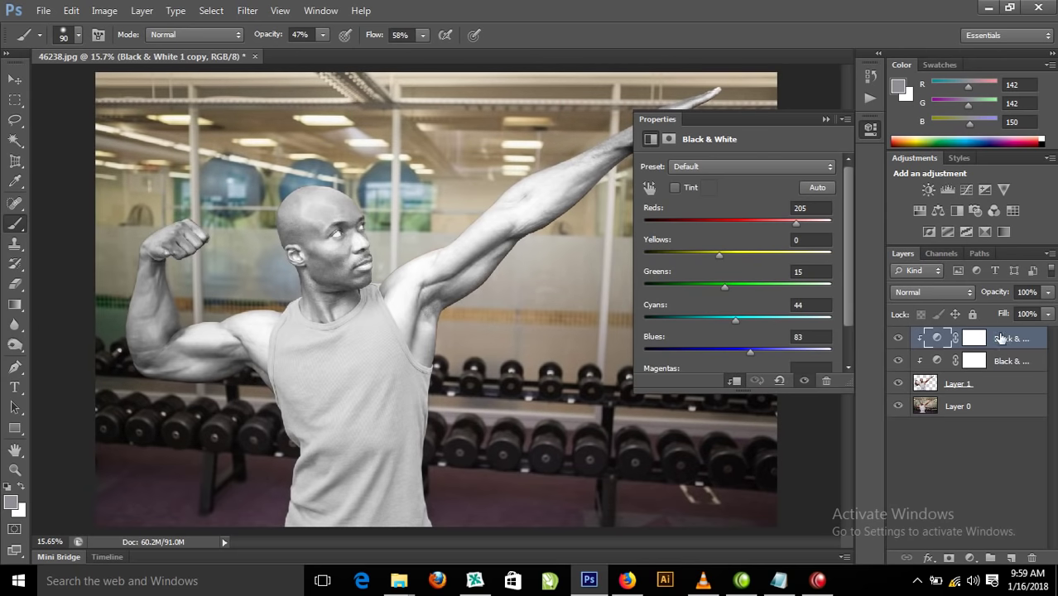
Set the copied adjustment to Screen blending with Reds 300, Yellows -37 and Cyans about -109, and lower its Greens.
left_click(969, 293)
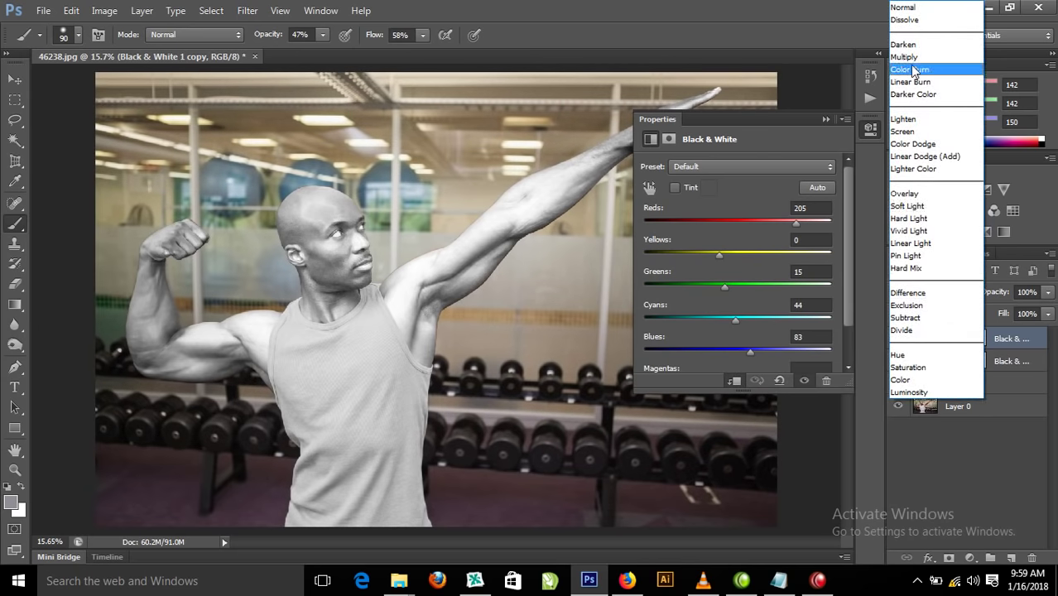
left_click(907, 133)
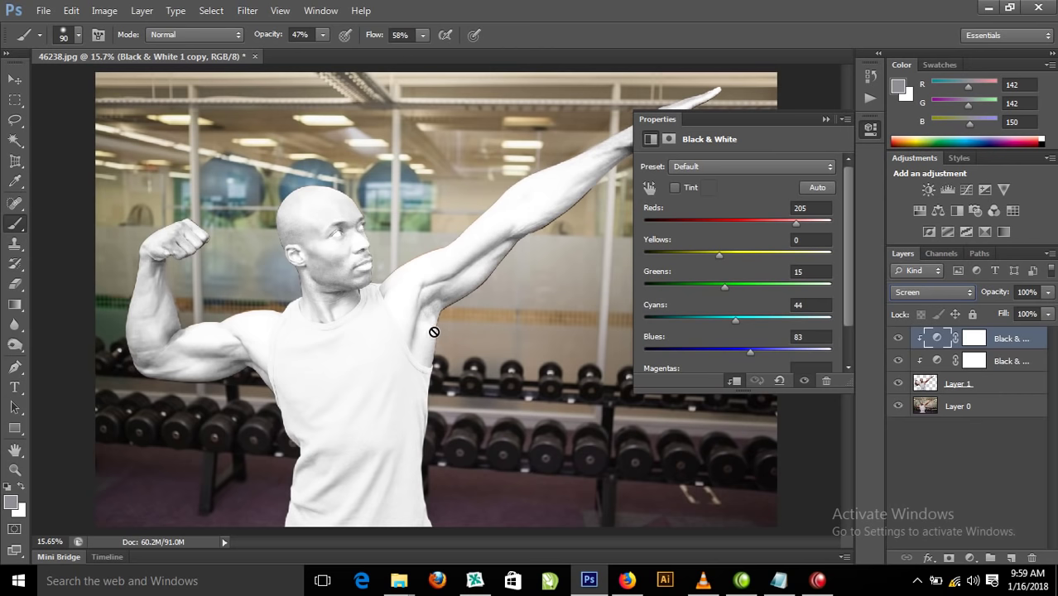
mouse_move(719, 254)
left_mouse_down()
mouse_move(783, 263)
mouse_move(680, 254)
mouse_move(705, 255)
left_mouse_up()
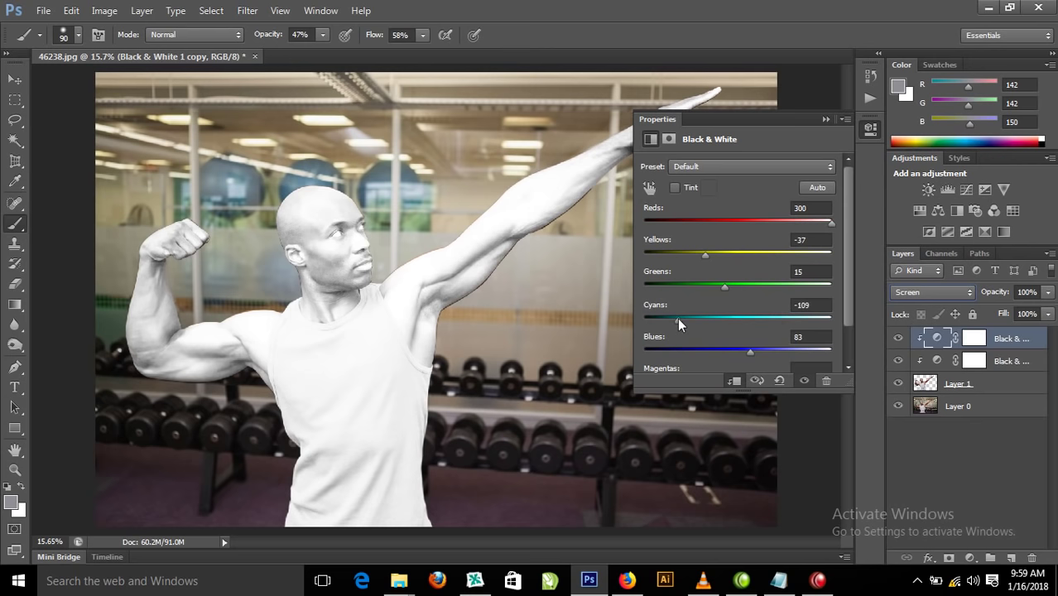
left_click_drag(679, 319, 677, 318)
left_click_drag(727, 286, 710, 288)
left_click(826, 121)
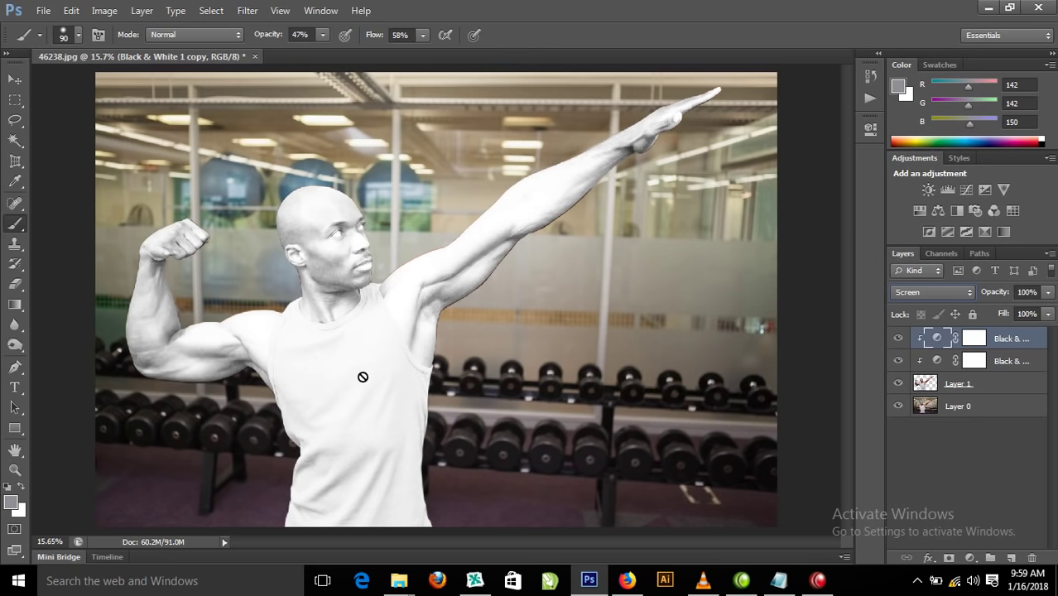
Fill the original photo on Layer 0 with the white background colour.
left_click(986, 407)
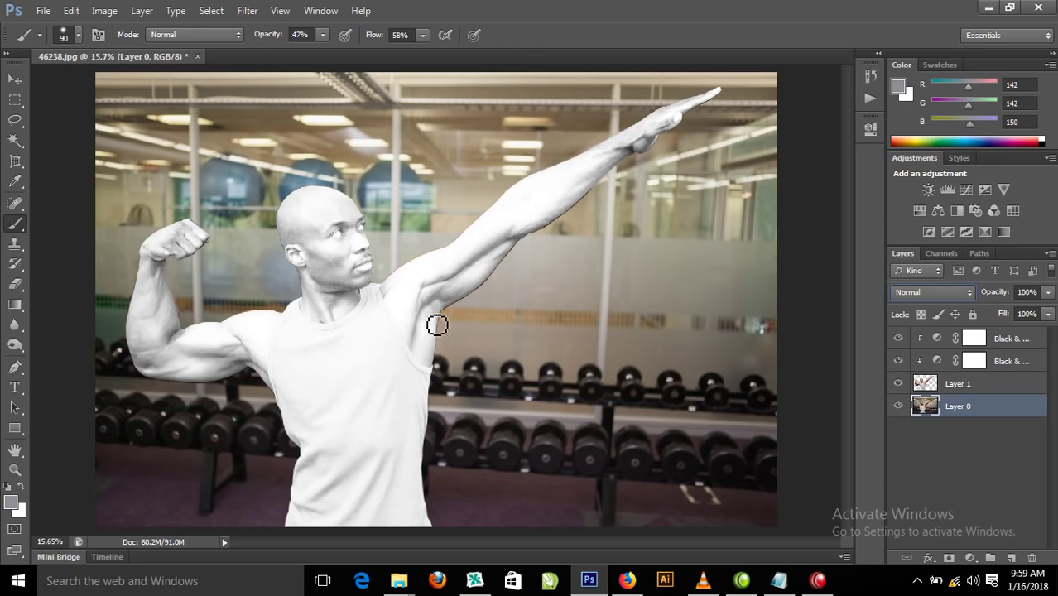
left_click(15, 79)
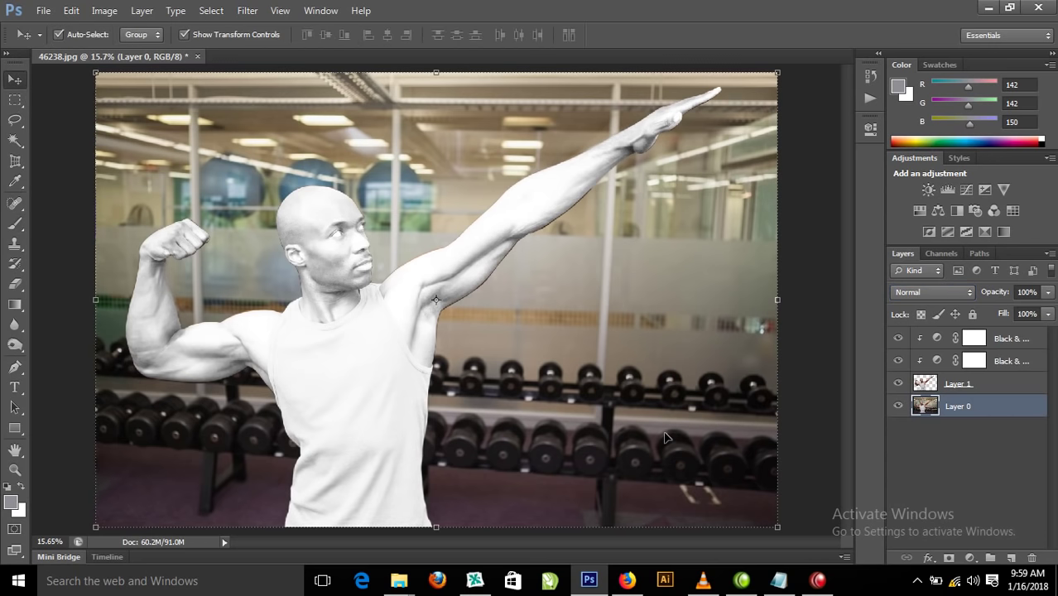
key("ctrl+BackSpace")
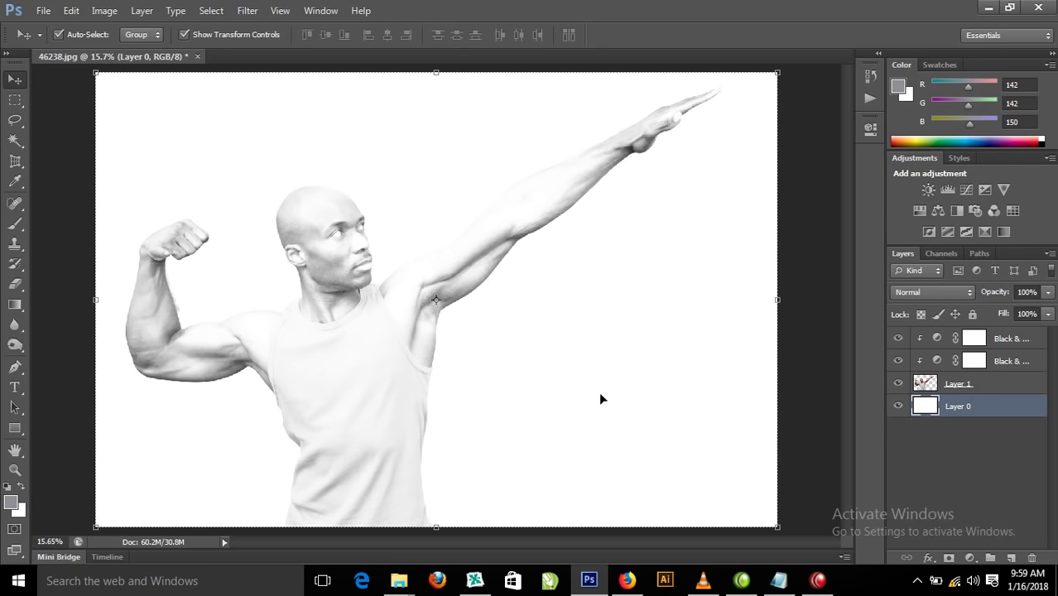
Add a second mask to the Screen-blended copy of the Black & White adjustment layer.
key("ctrl+minus")
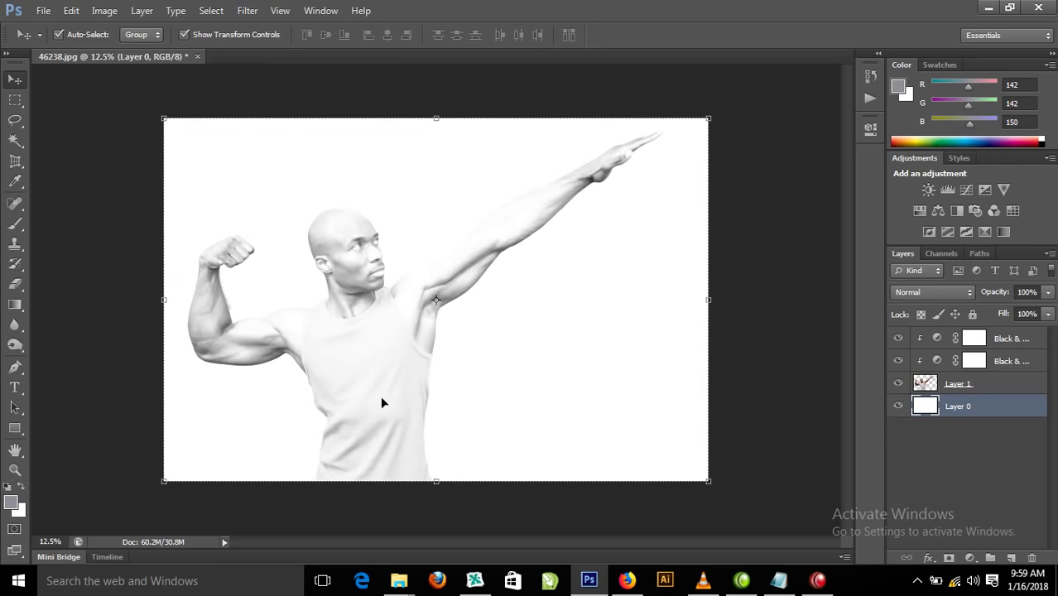
left_click_drag(182, 88, 730, 456)
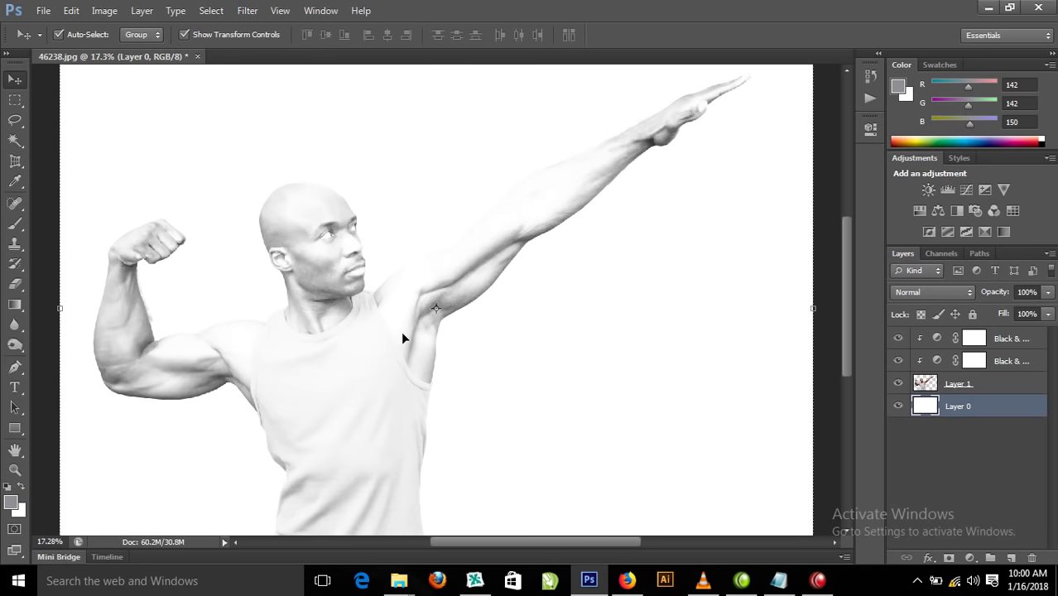
left_click(974, 340)
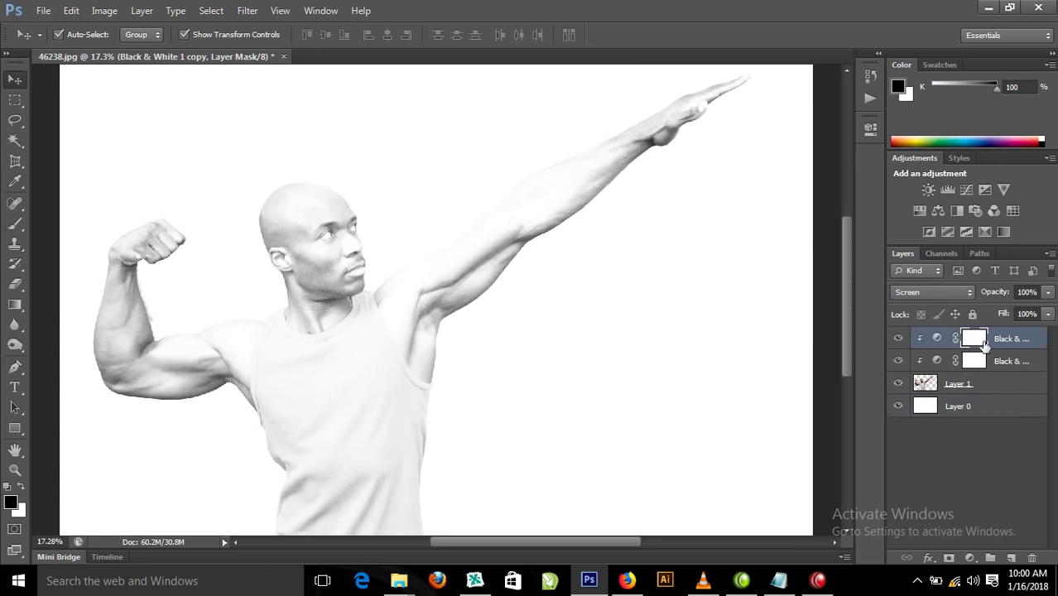
left_click(950, 558)
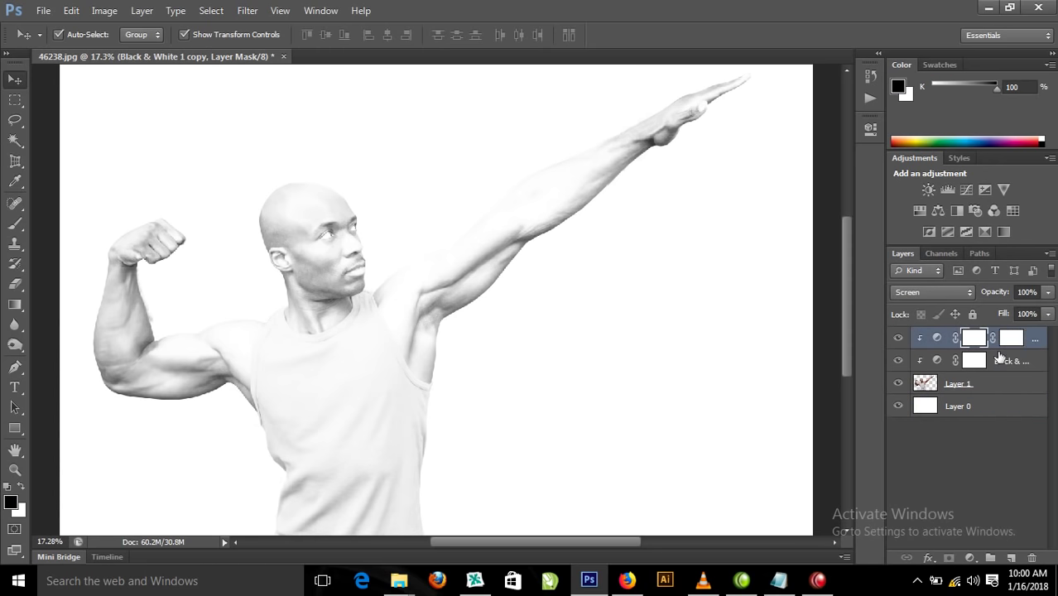
Paint black at 47% opacity and 58% flow on the Screen copy's first mask along the shirt's bent-arm side and neckline.
key("b")
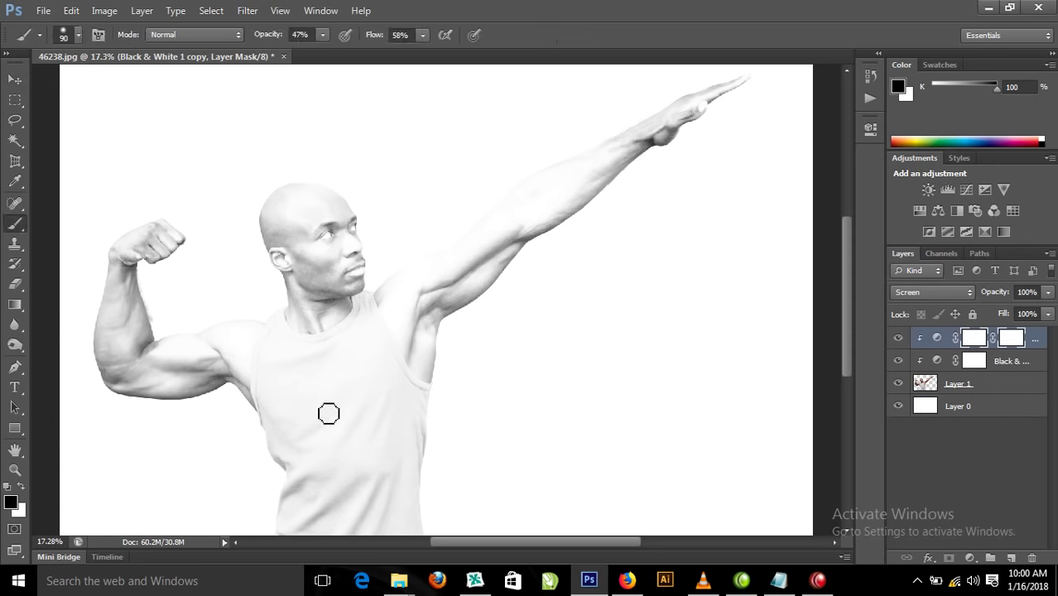
mouse_move(281, 365)
left_mouse_down()
mouse_move(294, 460)
mouse_move(282, 371)
left_mouse_up()
scroll(248, 372, "up", 5)
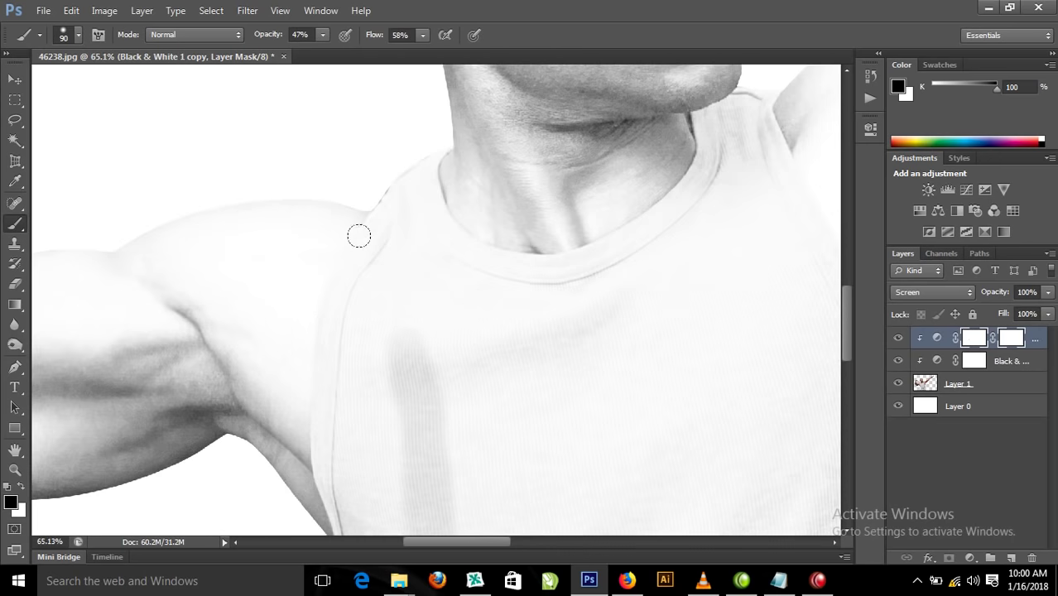
mouse_move(399, 161)
left_mouse_down()
mouse_move(390, 215)
mouse_move(338, 325)
mouse_move(346, 485)
left_mouse_up()
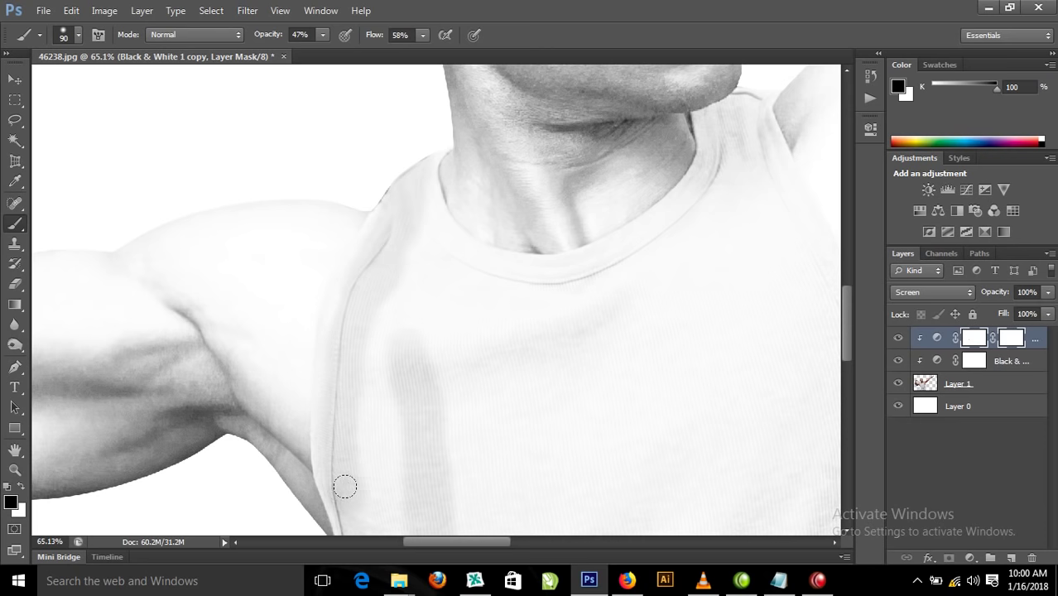
mouse_move(375, 433)
left_mouse_down()
mouse_move(373, 299)
mouse_move(350, 450)
mouse_move(341, 450)
mouse_move(380, 326)
mouse_move(379, 412)
left_mouse_up()
mouse_move(393, 189)
left_mouse_down()
mouse_move(413, 209)
mouse_move(401, 217)
mouse_move(389, 195)
mouse_move(338, 304)
mouse_move(327, 447)
mouse_move(356, 471)
left_mouse_up()
left_click_drag(421, 229, 480, 272)
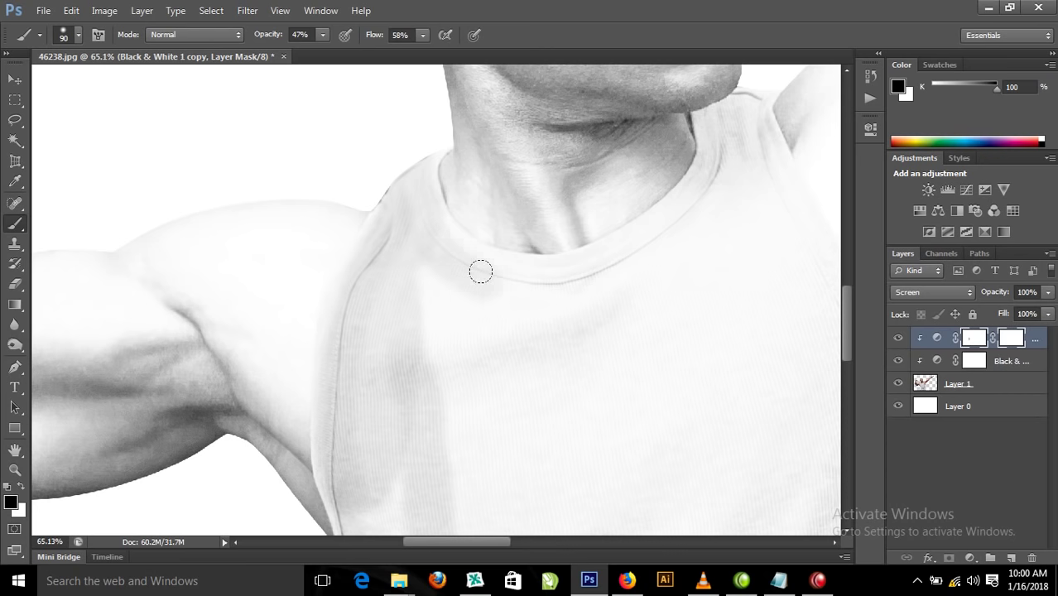
mouse_move(431, 234)
left_mouse_down()
mouse_move(468, 256)
mouse_move(557, 274)
mouse_move(553, 260)
mouse_move(654, 224)
mouse_move(701, 166)
mouse_move(714, 111)
mouse_move(742, 104)
mouse_move(762, 166)
mouse_move(729, 192)
mouse_move(718, 244)
mouse_move(610, 298)
mouse_move(721, 217)
mouse_move(444, 324)
mouse_move(440, 266)
mouse_move(427, 266)
mouse_move(451, 329)
mouse_move(416, 363)
mouse_move(429, 442)
left_mouse_up()
Enlarge the brush to 409 px and paint broad shading across the shirt's chest and neckline on the same mask.
right_click(437, 413)
left_click(464, 427)
key("ctrl+space")
left_click_drag(248, 286, 393, 412)
left_click_drag(331, 331, 356, 306)
mouse_move(252, 232)
left_mouse_down()
mouse_move(255, 219)
mouse_move(288, 443)
mouse_move(269, 255)
mouse_move(319, 364)
mouse_move(328, 119)
left_mouse_up()
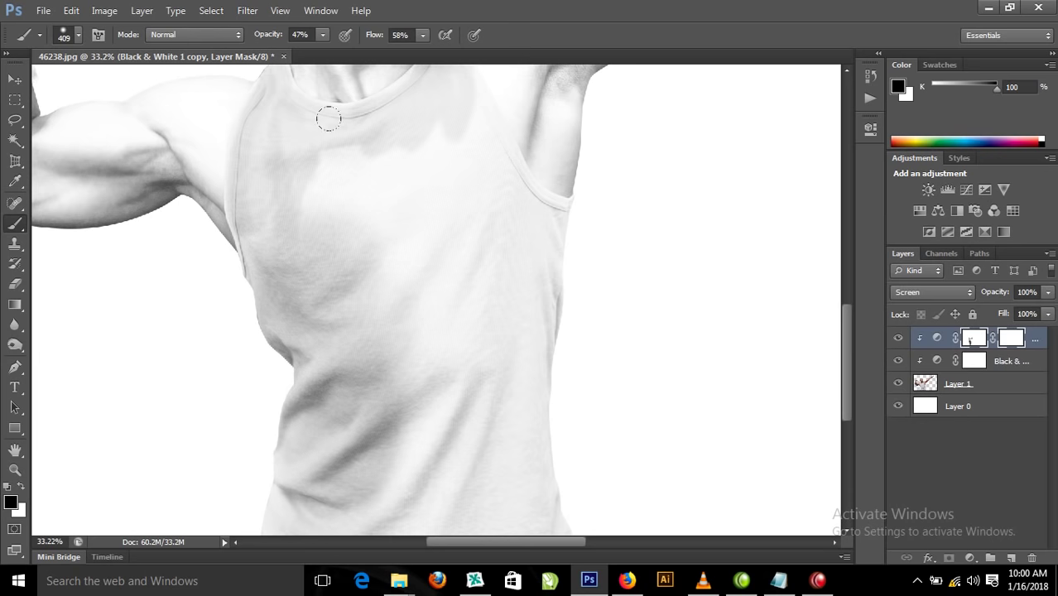
Raise brush flow and opacity to 100% and paint the shirt black on the mask from the chest to the hem.
left_click(423, 34)
left_click_drag(424, 55, 456, 54)
left_click(324, 33)
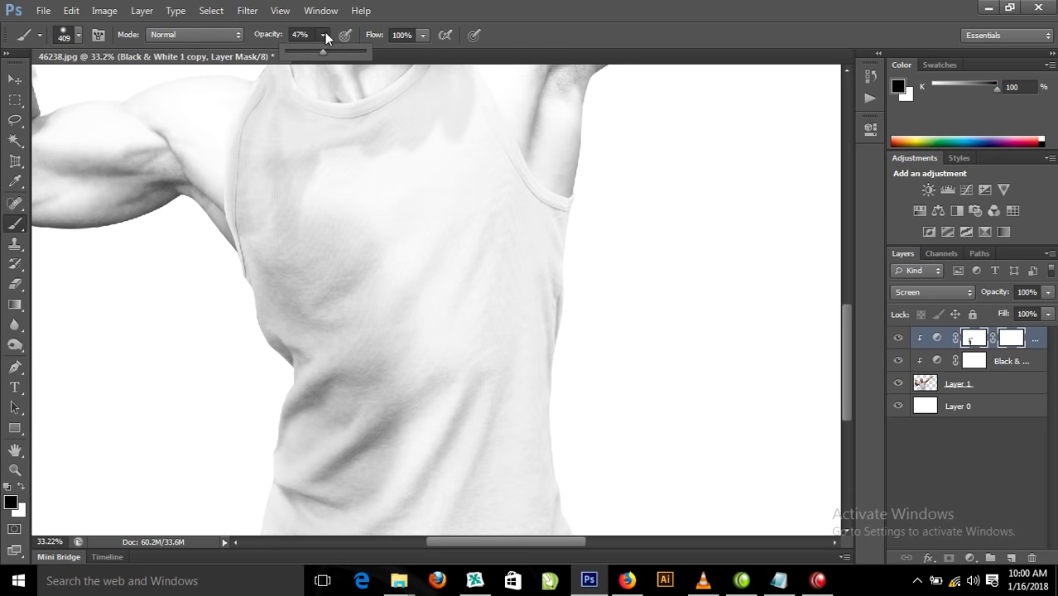
left_click_drag(323, 51, 362, 53)
mouse_move(431, 157)
left_mouse_down()
mouse_move(370, 364)
mouse_move(293, 144)
mouse_move(246, 225)
mouse_move(254, 131)
mouse_move(360, 135)
mouse_move(409, 114)
mouse_move(444, 246)
mouse_move(409, 424)
mouse_move(310, 470)
mouse_move(579, 485)
mouse_move(529, 352)
mouse_move(383, 401)
left_mouse_up()
scroll(383, 401, "down", 5)
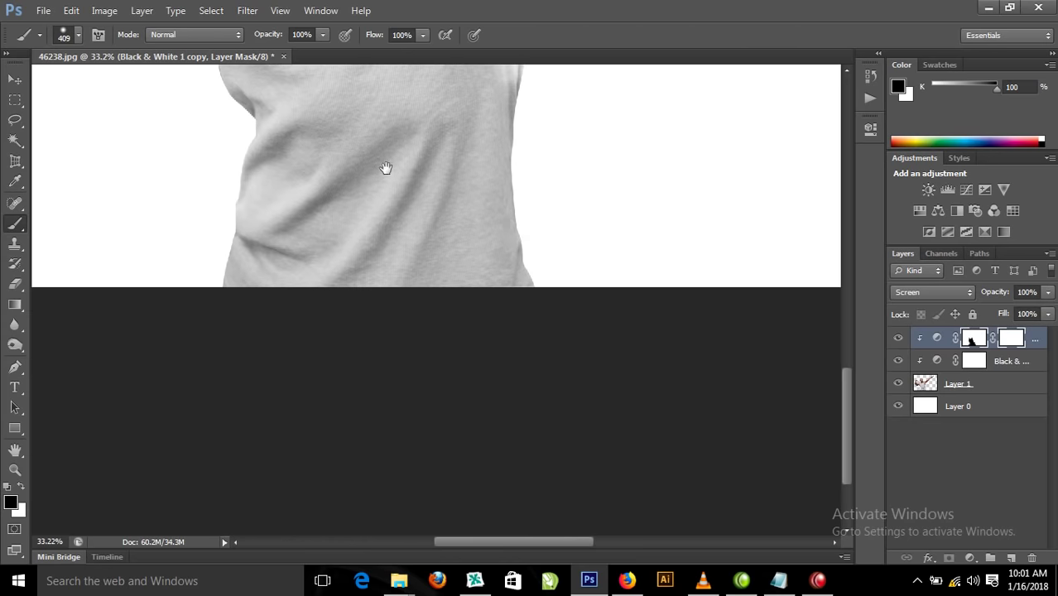
mouse_move(508, 229)
left_mouse_down()
mouse_move(330, 172)
mouse_move(352, 146)
mouse_move(350, 159)
left_mouse_up()
Paint black on the lower Black & White layer's mask over the shirt's lower folds and the side below the raised arm.
key("alt+bracketleft")
right_click(384, 185)
left_click(414, 187)
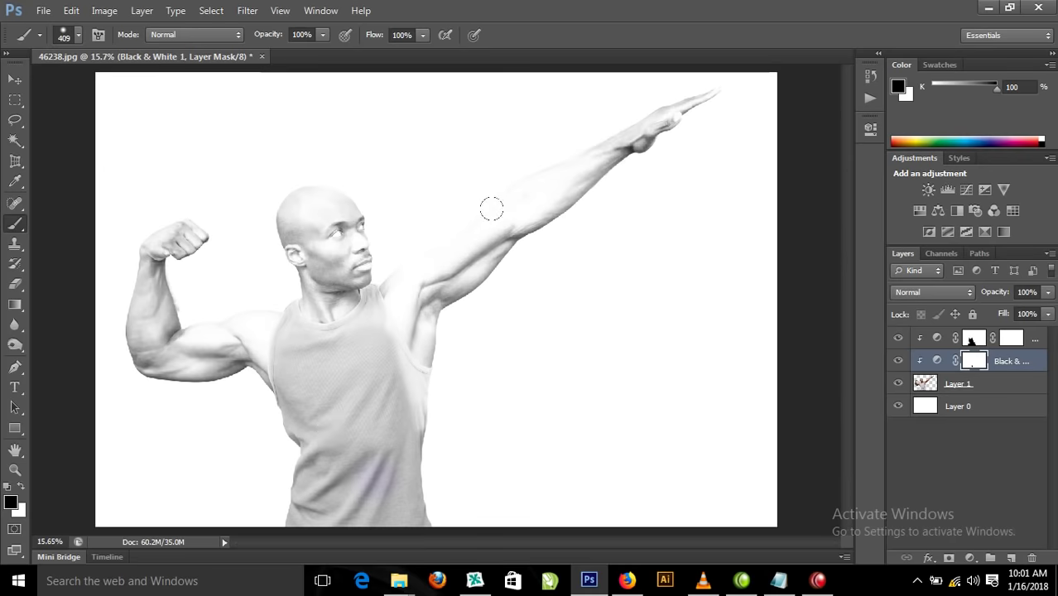
left_click_drag(336, 329, 479, 444)
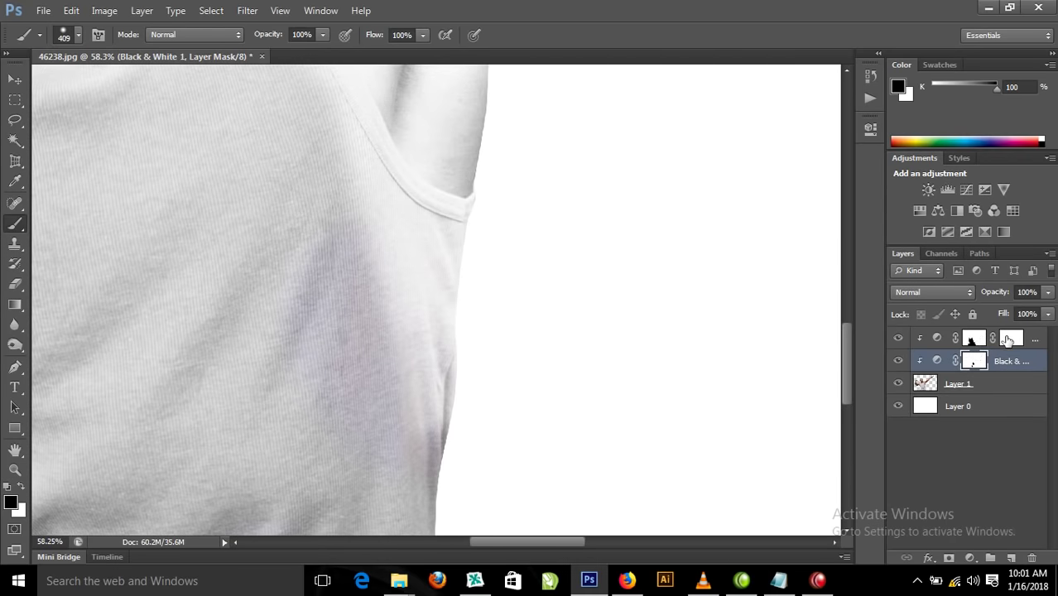
Return to the Screen copy's first mask and paint black along the shirt's side edge below the raised arm.
left_click(975, 345)
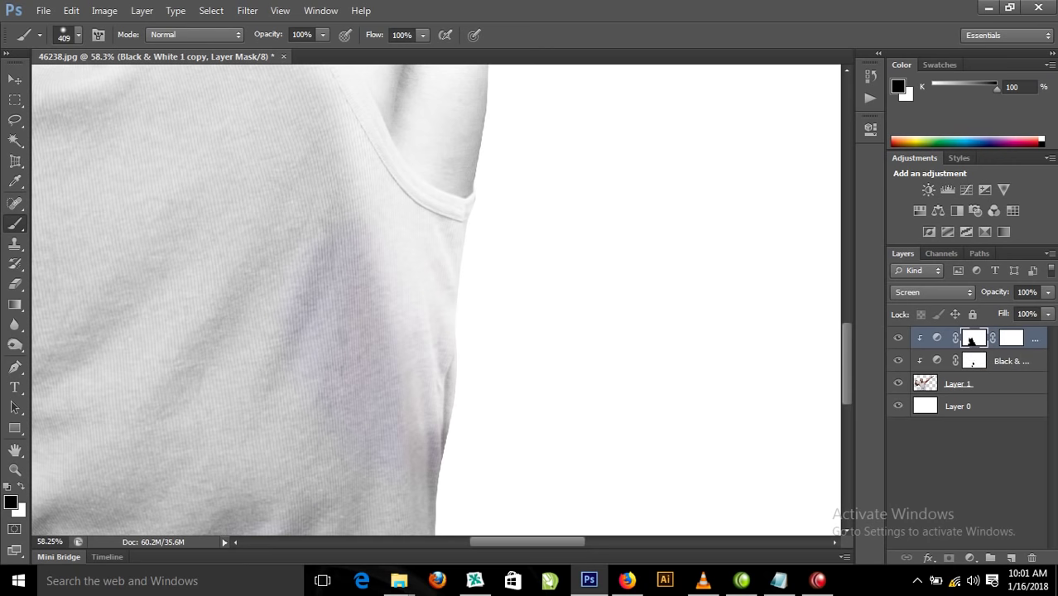
left_click_drag(414, 281, 414, 431)
left_click_drag(213, 377, 364, 205)
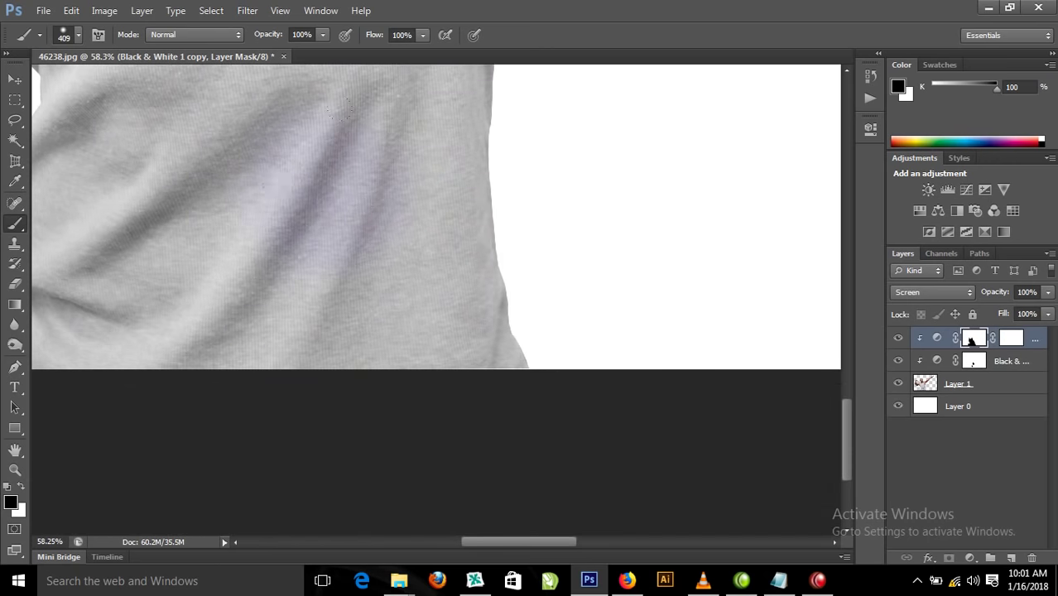
right_click(196, 250)
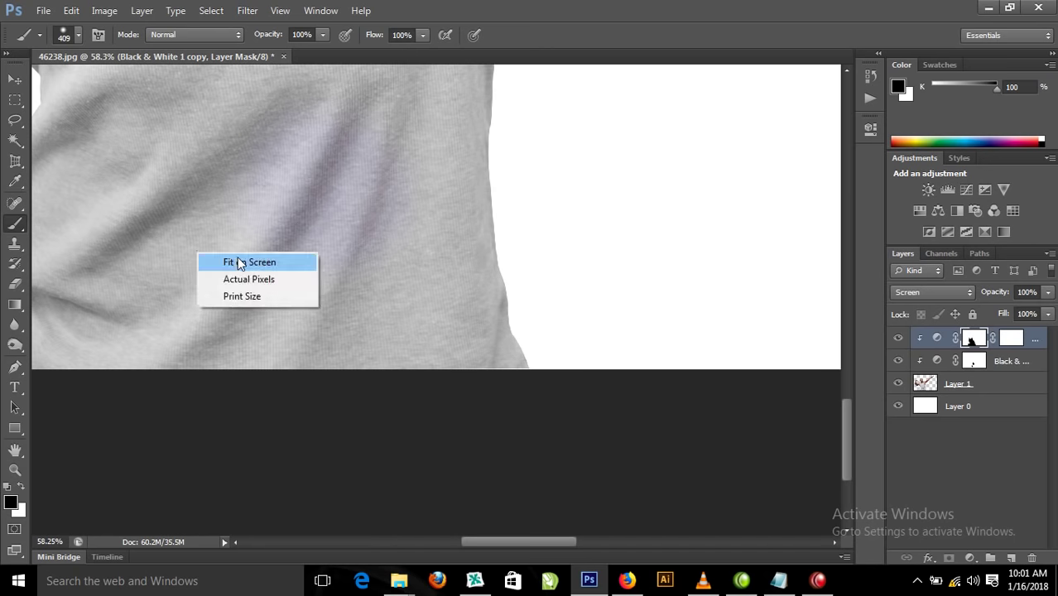
left_click(240, 263)
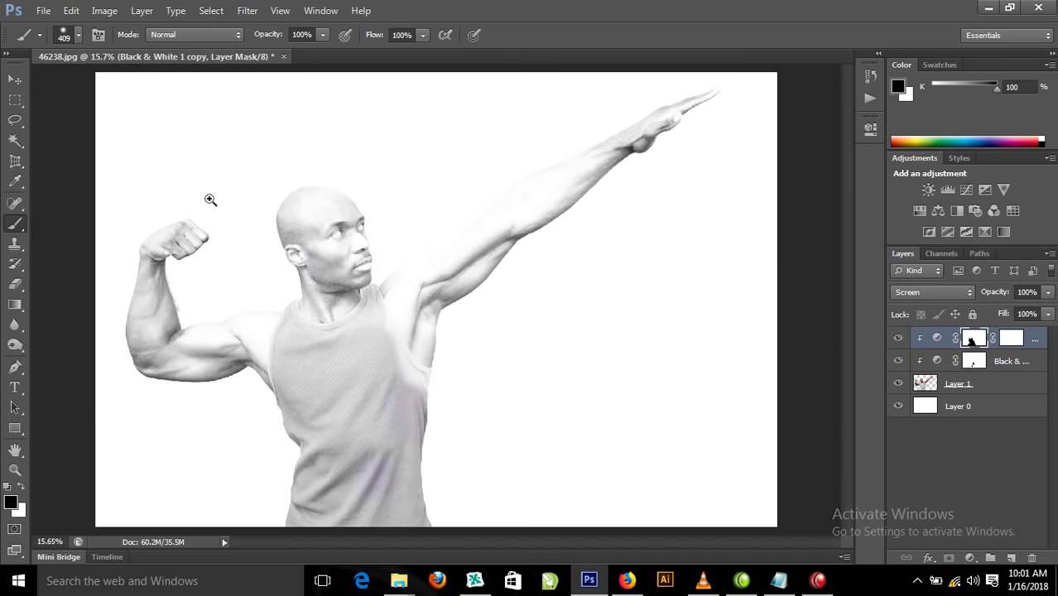
Reduce the brush to 107 px and mask the shirt's armhole edge and shoulder strap on the raised-arm side.
left_click_drag(321, 340, 484, 378)
left_click_drag(433, 354, 393, 343)
mouse_move(435, 269)
left_mouse_down()
mouse_move(514, 402)
mouse_move(547, 415)
mouse_move(551, 425)
mouse_move(509, 428)
left_mouse_up()
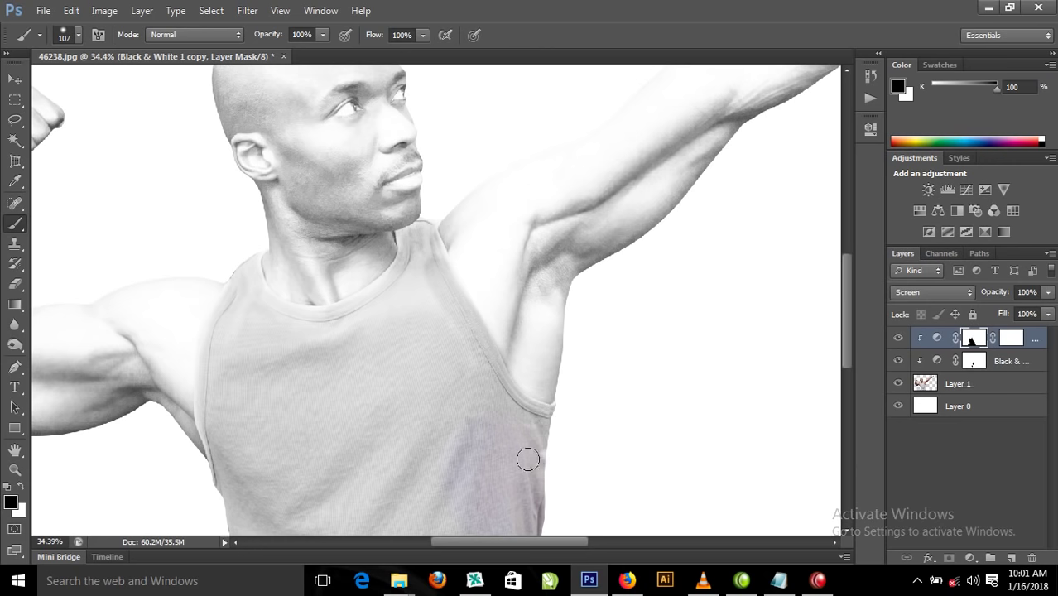
left_click_drag(425, 288, 451, 347)
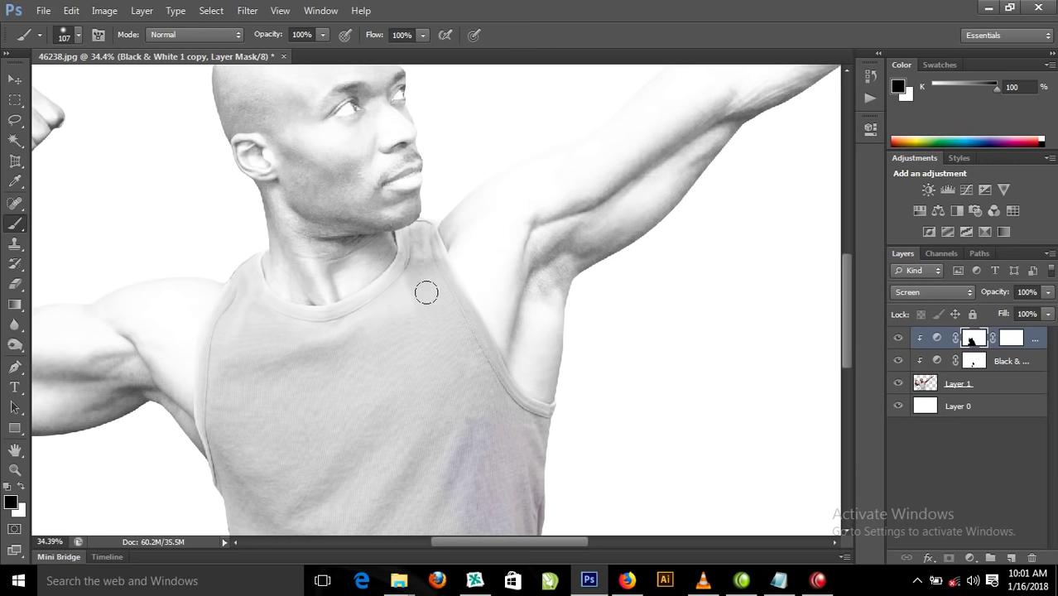
mouse_move(418, 236)
left_mouse_down()
mouse_move(391, 309)
mouse_move(407, 278)
mouse_move(333, 318)
mouse_move(293, 324)
mouse_move(258, 298)
mouse_move(249, 243)
mouse_move(246, 291)
mouse_move(277, 322)
mouse_move(251, 290)
mouse_move(290, 318)
mouse_move(353, 318)
mouse_move(414, 250)
mouse_move(428, 251)
mouse_move(418, 236)
mouse_move(453, 300)
mouse_move(431, 256)
left_mouse_up()
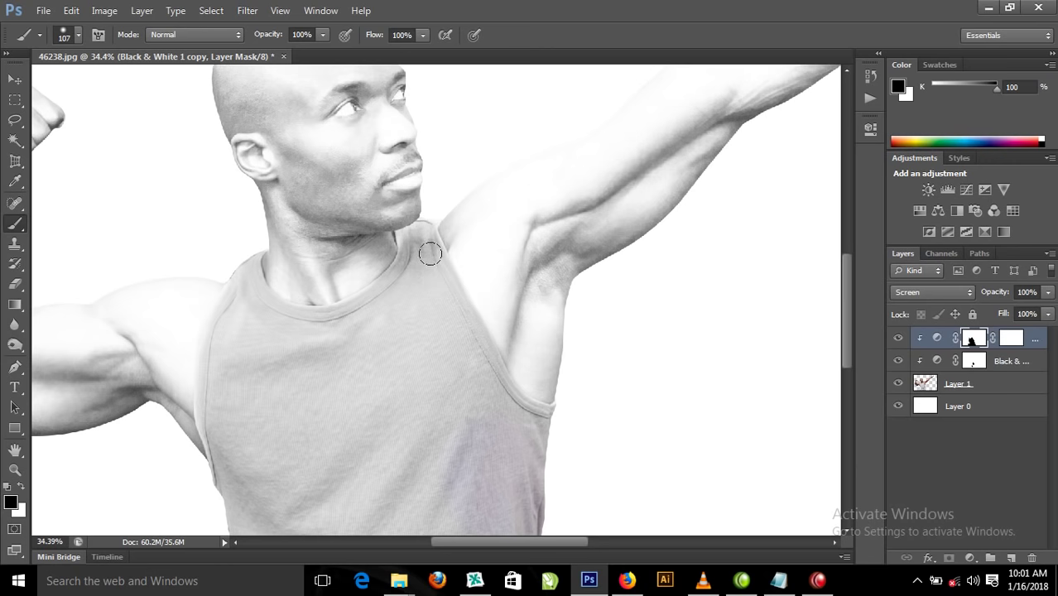
Trace a pen path from the raised-arm shoulder strap around the inner neckline to the opposite strap.
scroll(622, 419, "up", 2)
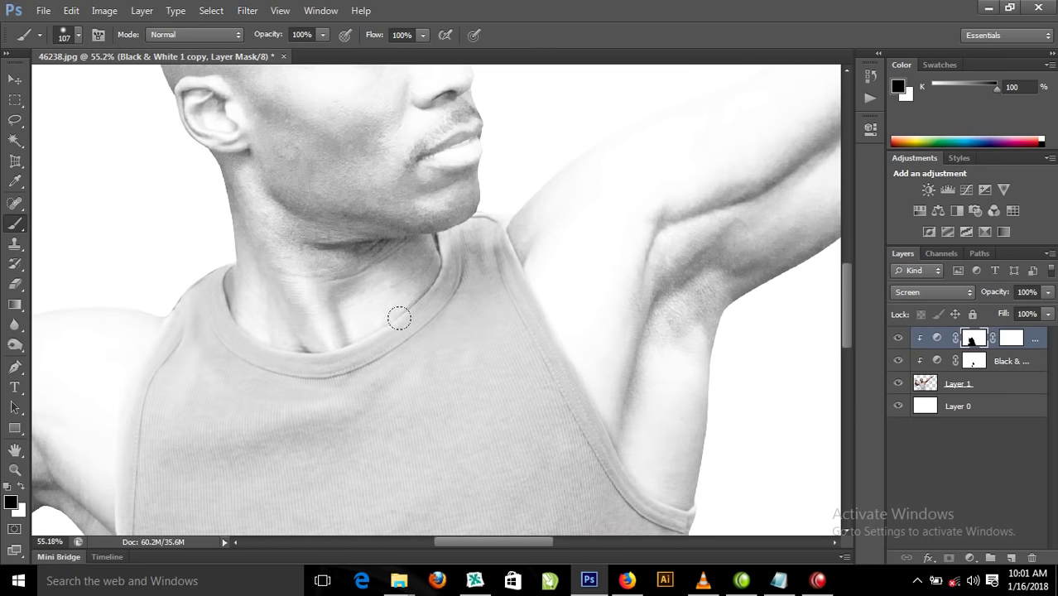
key("p")
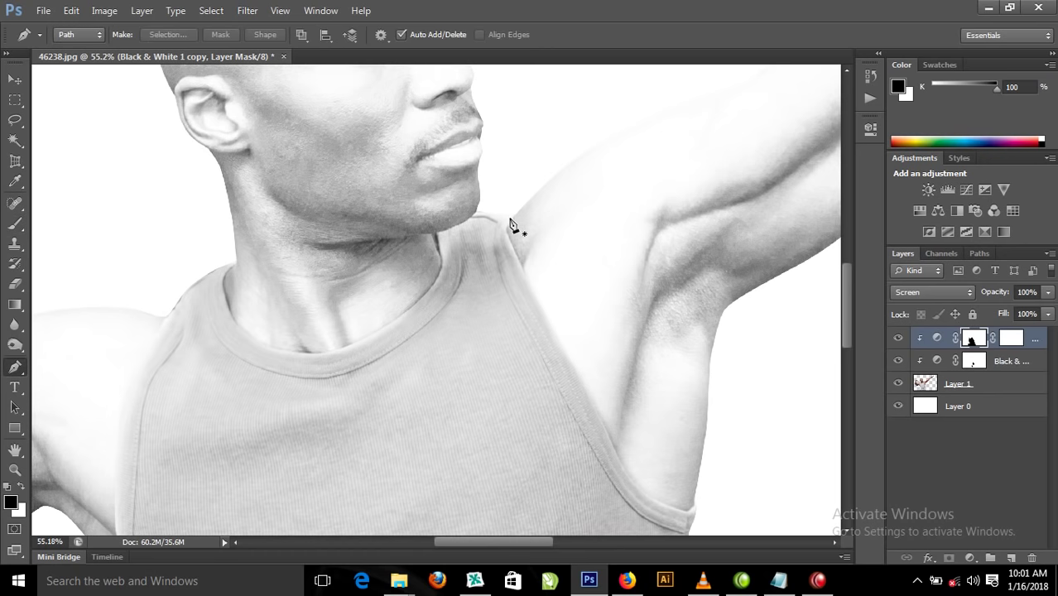
left_click(505, 218)
left_click(476, 211)
left_click(446, 229)
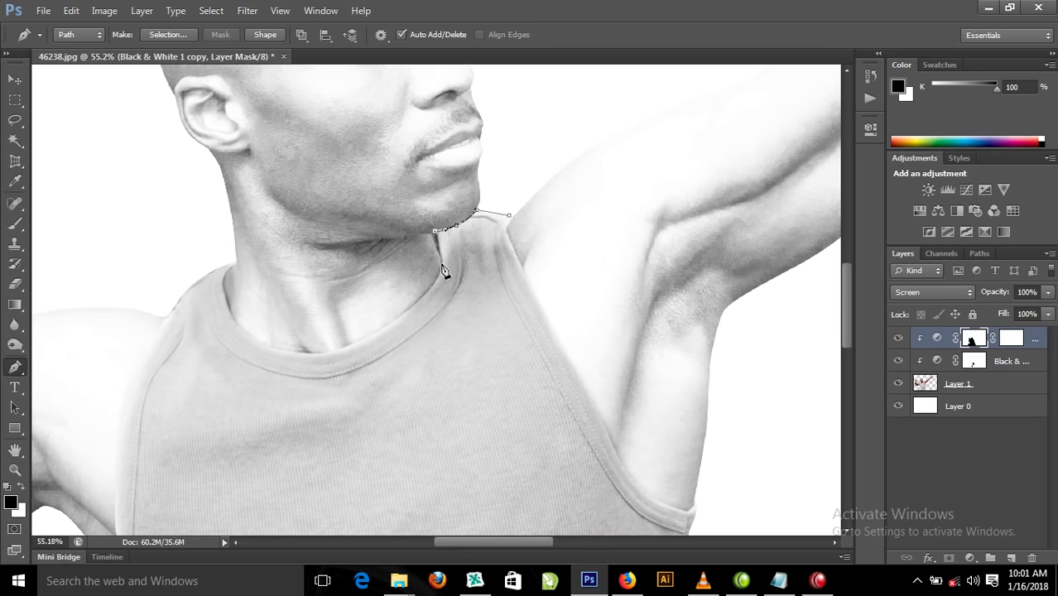
left_click(436, 278)
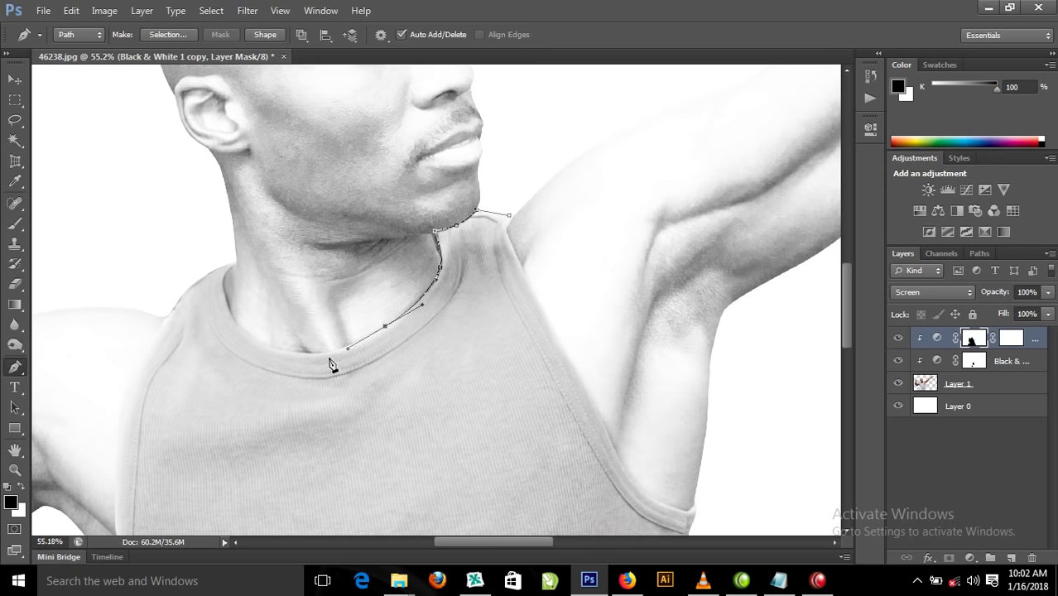
left_click(291, 353)
left_click_drag(270, 345, 229, 272)
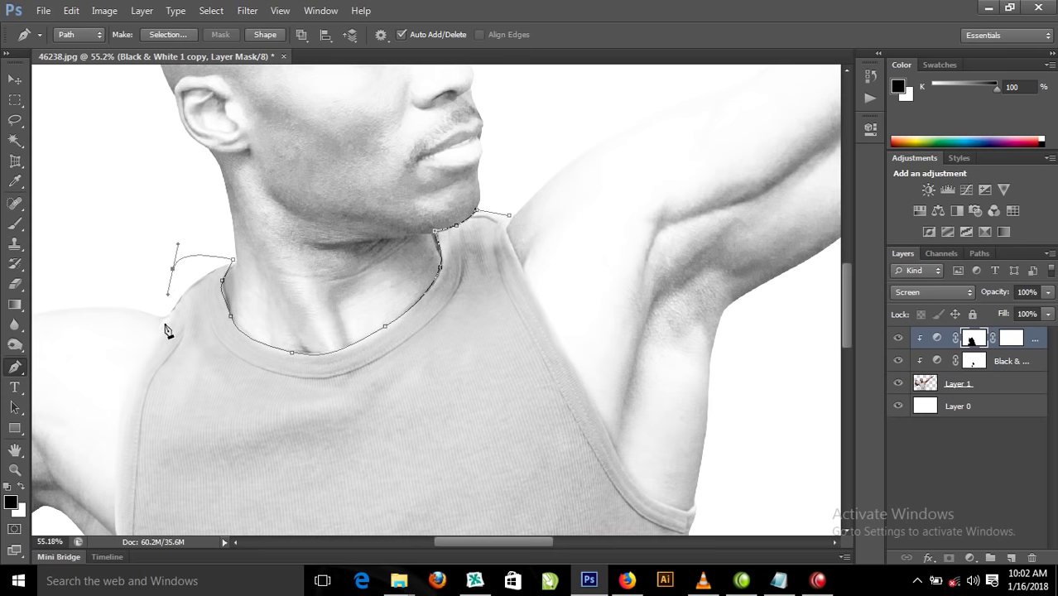
Continue the pen path down the shirt's bent-arm side, across above the hem and up to the opposite armpit.
left_click_drag(150, 428, 293, 241)
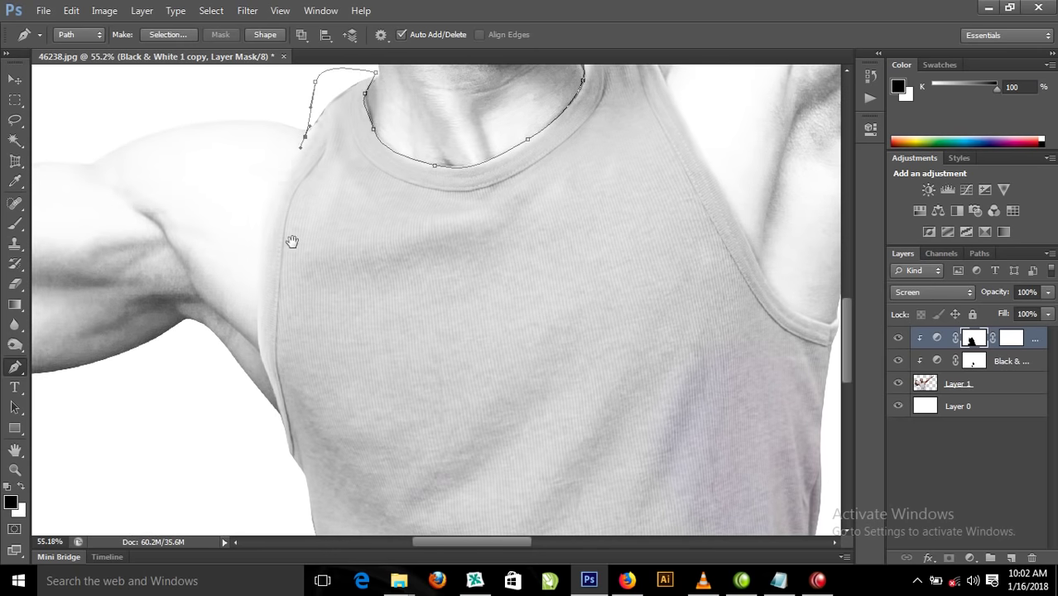
left_click_drag(278, 180, 272, 200)
left_click_drag(259, 348, 194, 199)
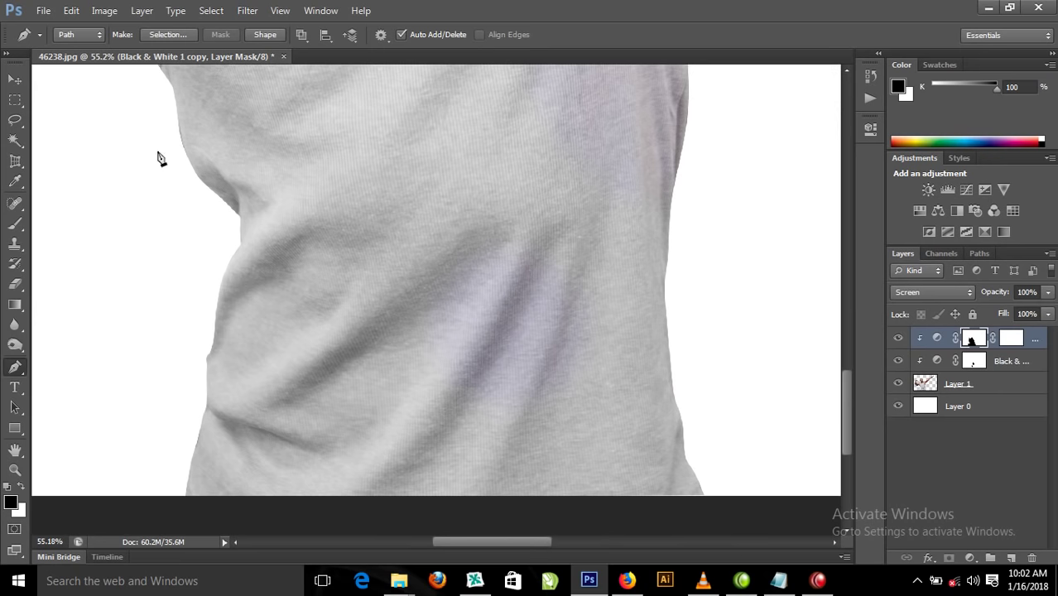
left_click_drag(165, 394, 165, 441)
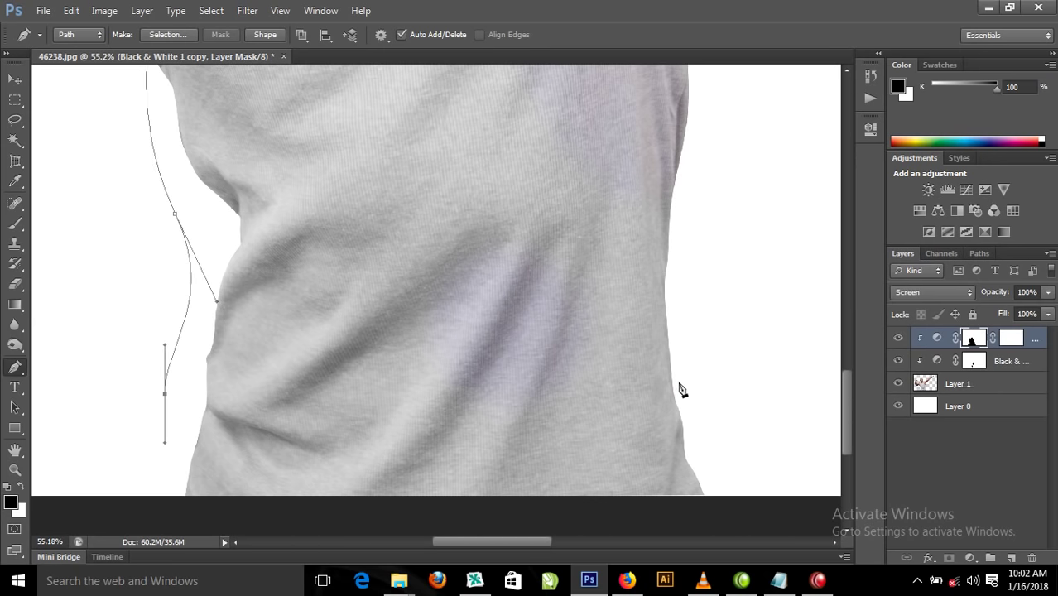
left_click_drag(709, 331, 389, 405)
left_click(413, 287)
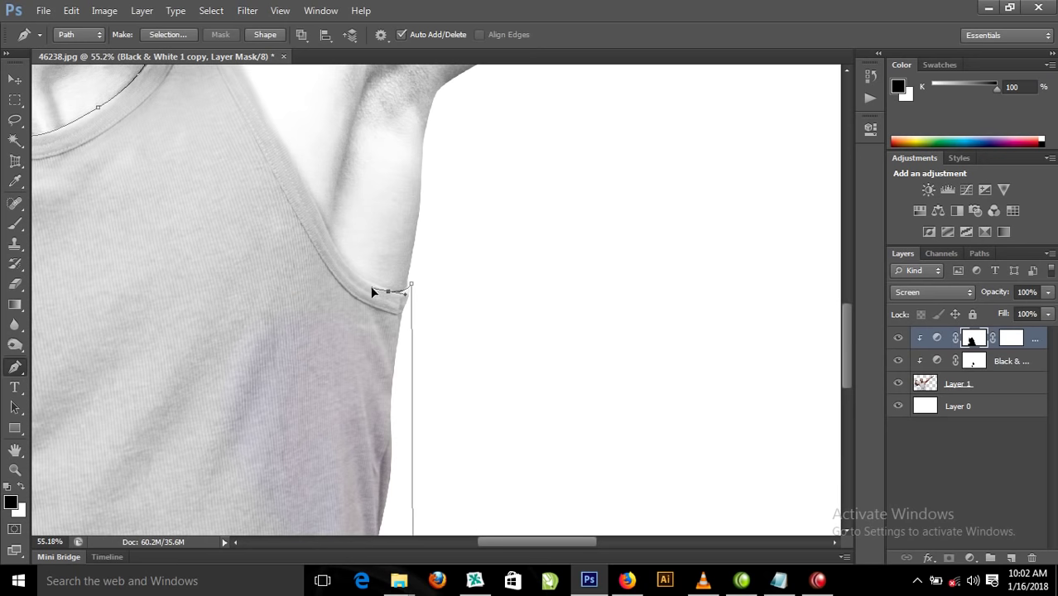
Finish the pen path along the raised-arm armhole to the shoulder strap and turn it into a selection.
left_click_drag(317, 207, 322, 207)
left_click_drag(341, 250, 526, 464)
left_click_drag(449, 315, 436, 288)
left_click_drag(409, 211, 412, 240)
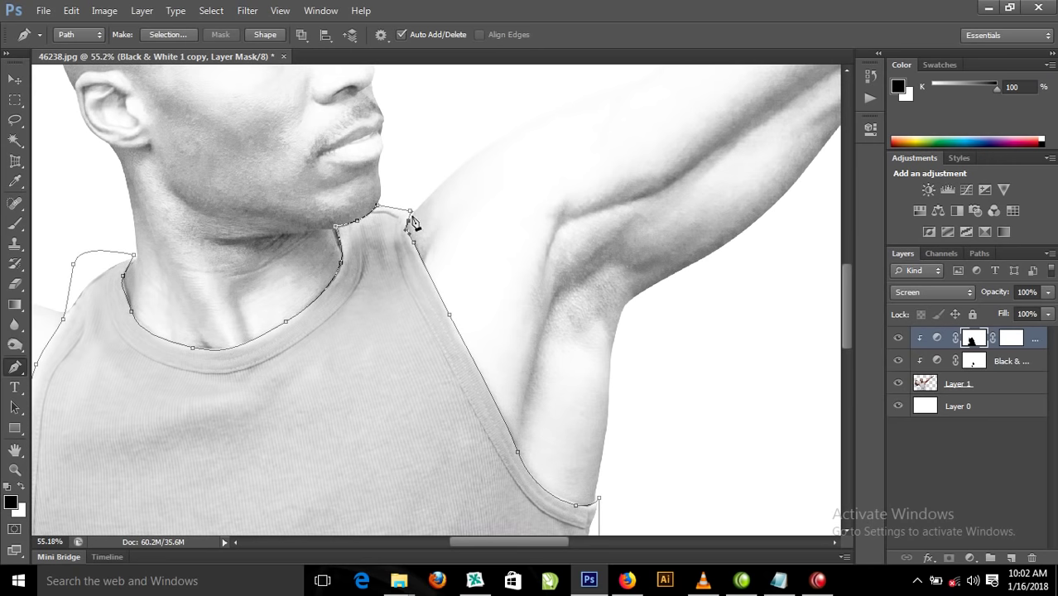
key("ctrl+Return")
Paint black on the Screen copy's mask inside the selection along the shirt's armholes, straps and neckline.
key("b")
left_click_drag(386, 191, 352, 264)
mouse_move(326, 322)
left_mouse_down()
mouse_move(375, 242)
mouse_move(377, 207)
mouse_move(430, 346)
left_mouse_up()
mouse_move(503, 412)
left_mouse_down()
mouse_move(568, 496)
mouse_move(742, 250)
left_mouse_up()
mouse_move(307, 96)
left_mouse_down()
mouse_move(272, 83)
mouse_move(201, 258)
mouse_move(243, 489)
left_mouse_up()
mouse_move(276, 112)
left_mouse_down()
mouse_move(507, 111)
mouse_move(283, 88)
left_mouse_up()
mouse_move(391, 231)
left_mouse_down()
mouse_move(399, 455)
mouse_move(391, 439)
left_mouse_up()
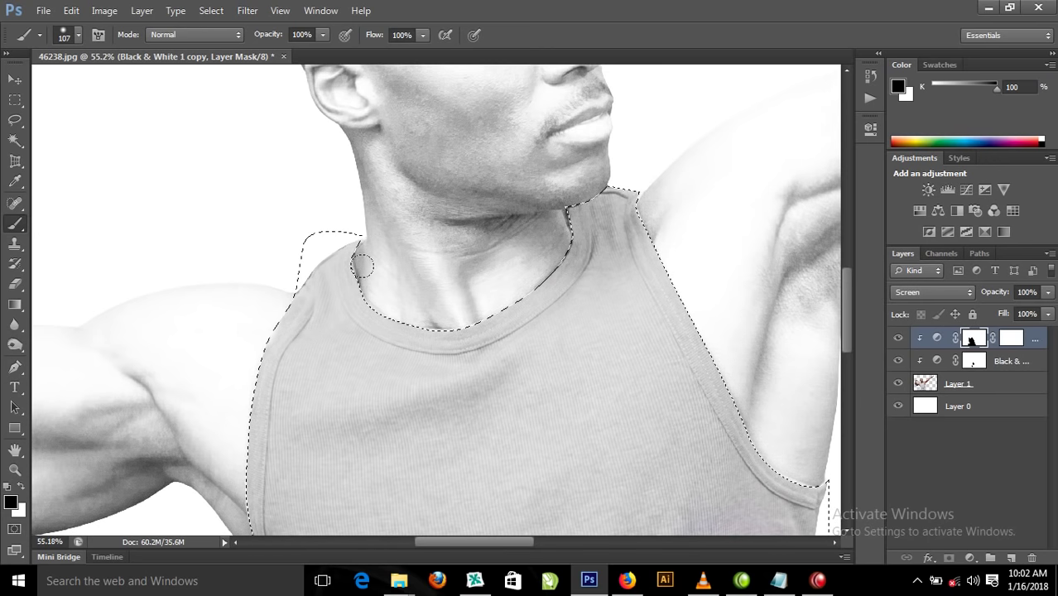
Enlarge the brush to 989 px and paint the selected shirt area black on the mask.
right_click(380, 265)
left_click(432, 273)
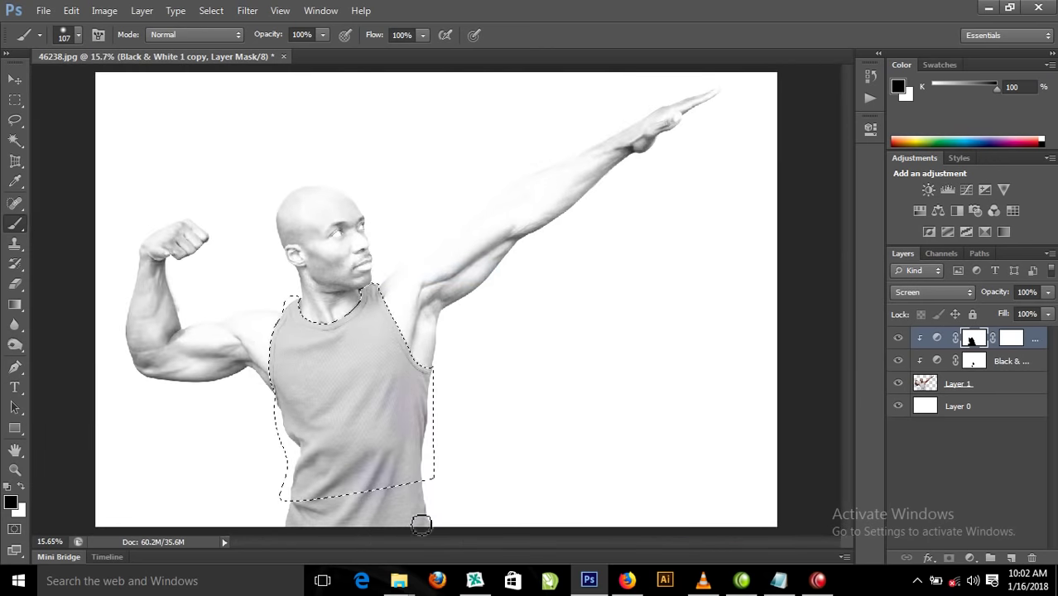
left_click_drag(340, 371, 395, 386)
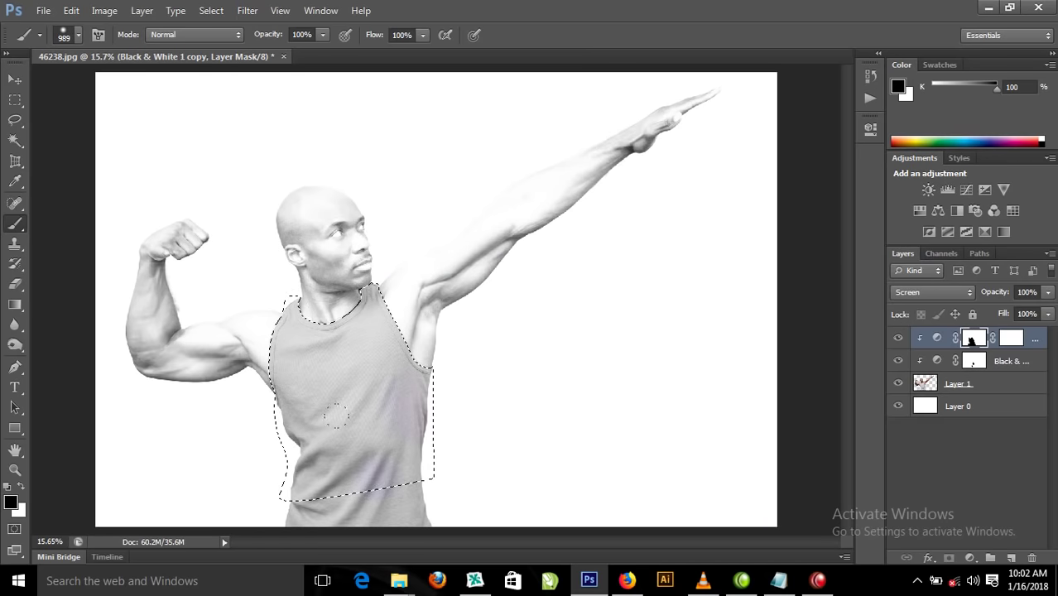
key("ctrl+space")
left_click_drag(153, 188, 489, 510)
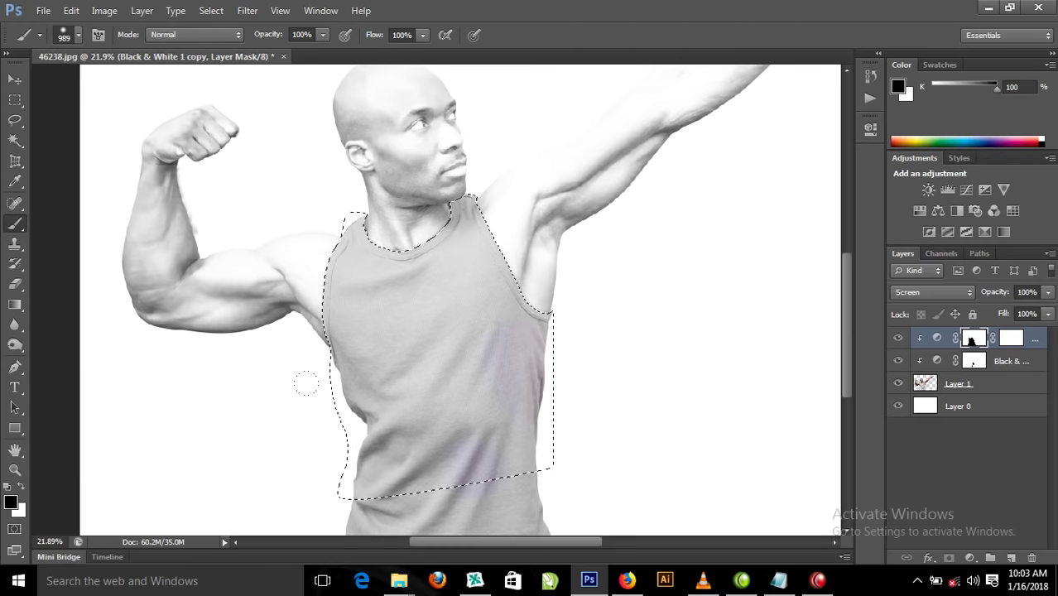
Trace a pen path around the shirt's unselected hem and add that area to the existing selection.
key("p")
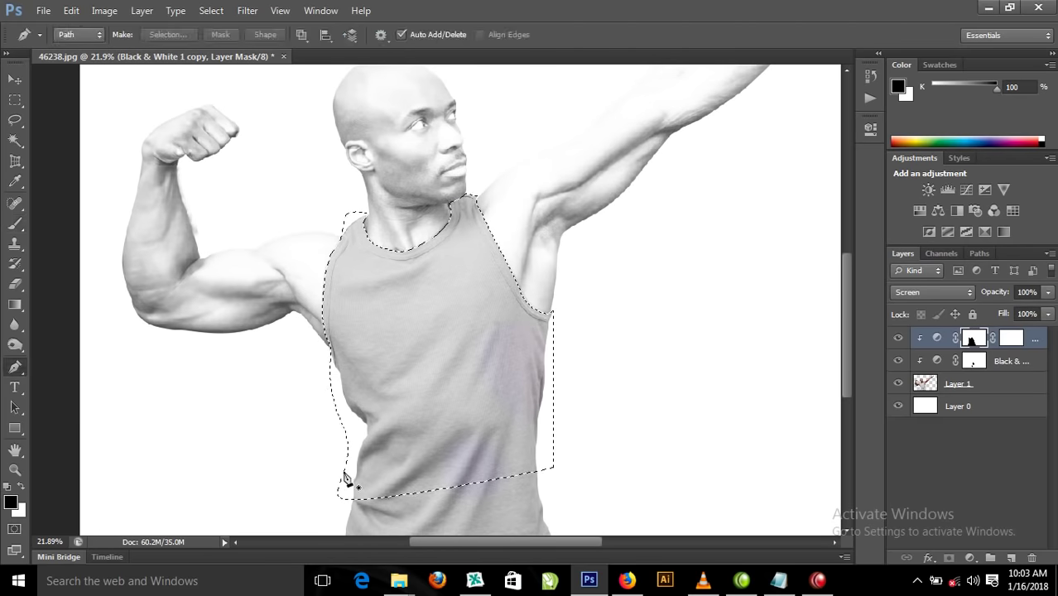
left_click(343, 473)
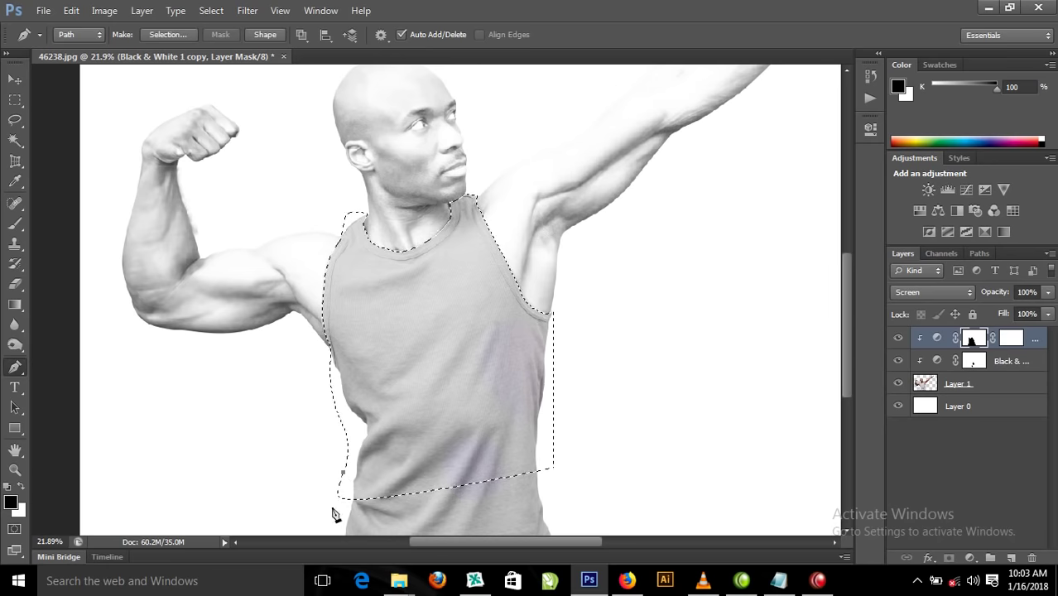
left_click(330, 541)
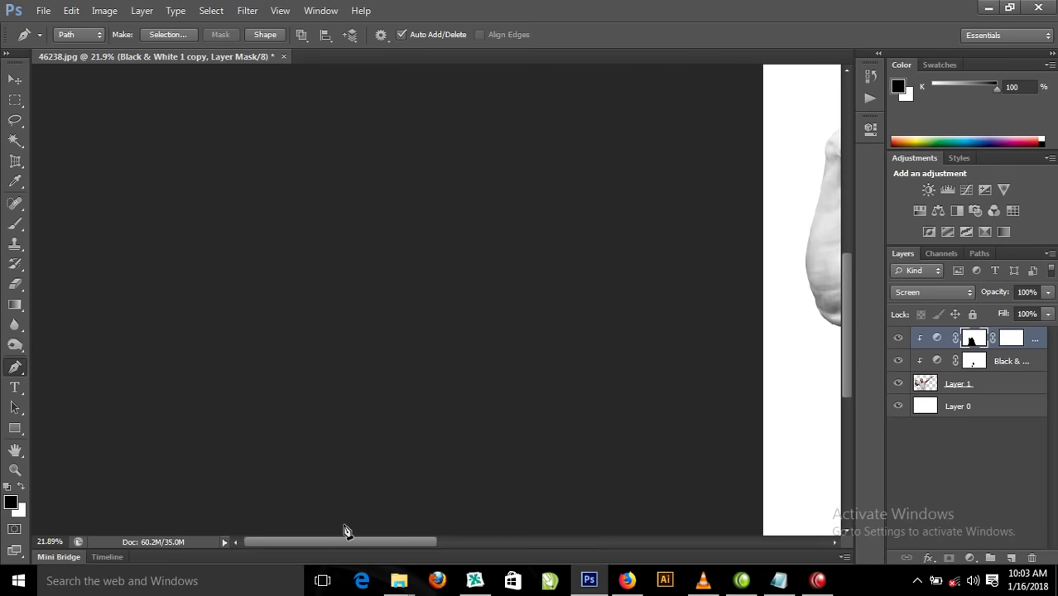
left_click_drag(784, 347, 401, 208)
left_click_drag(644, 345, 380, 296)
left_click(505, 363)
left_click_drag(509, 318, 502, 294)
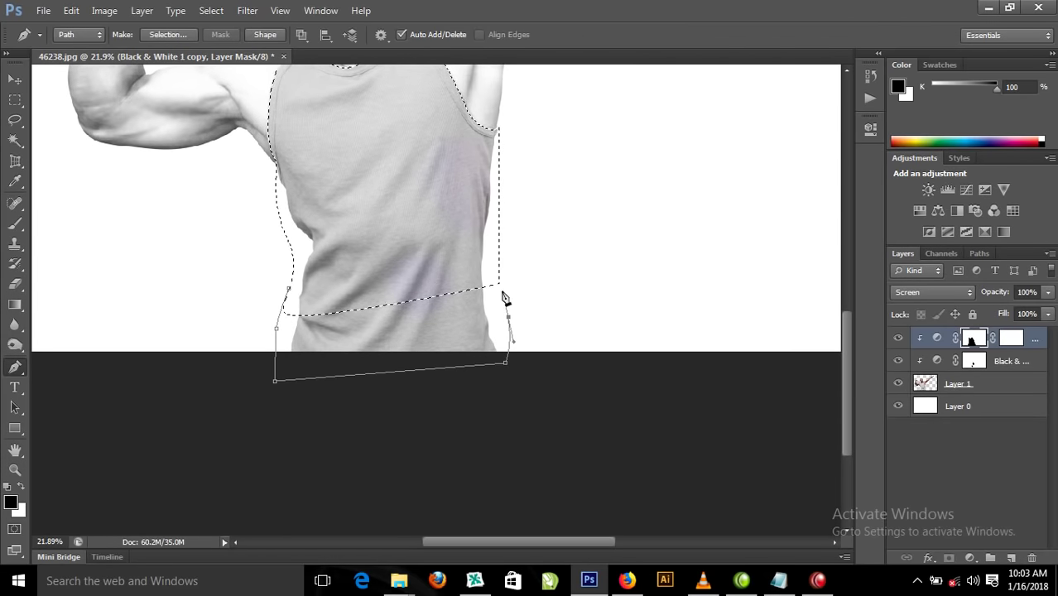
key("ctrl+shift+Return")
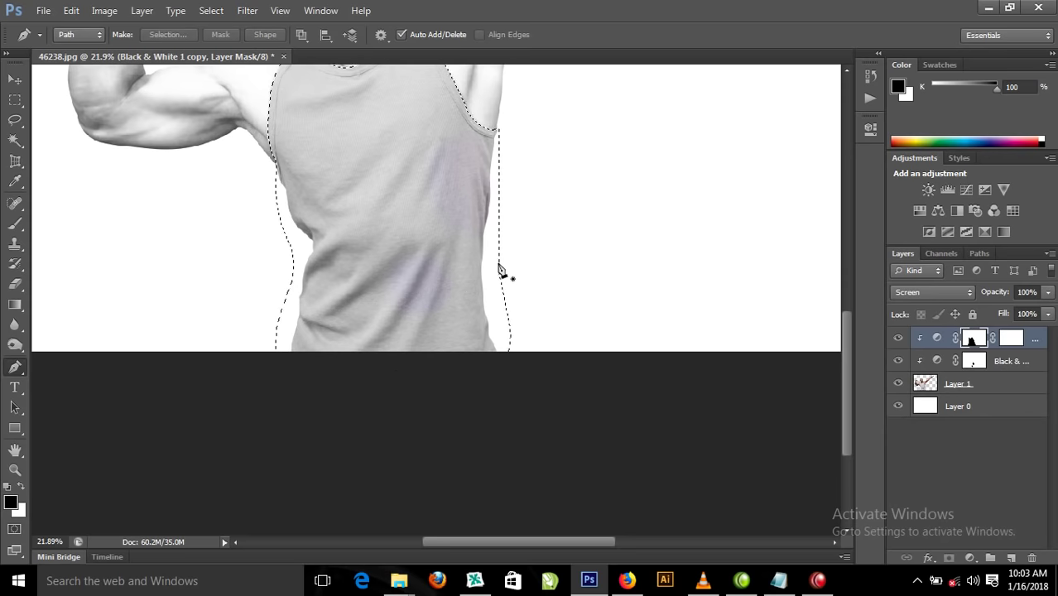
Feather the shirt selection by 1 pixel and copy that area of Layer 1 onto a new layer.
right_click(385, 166)
left_click(432, 177)
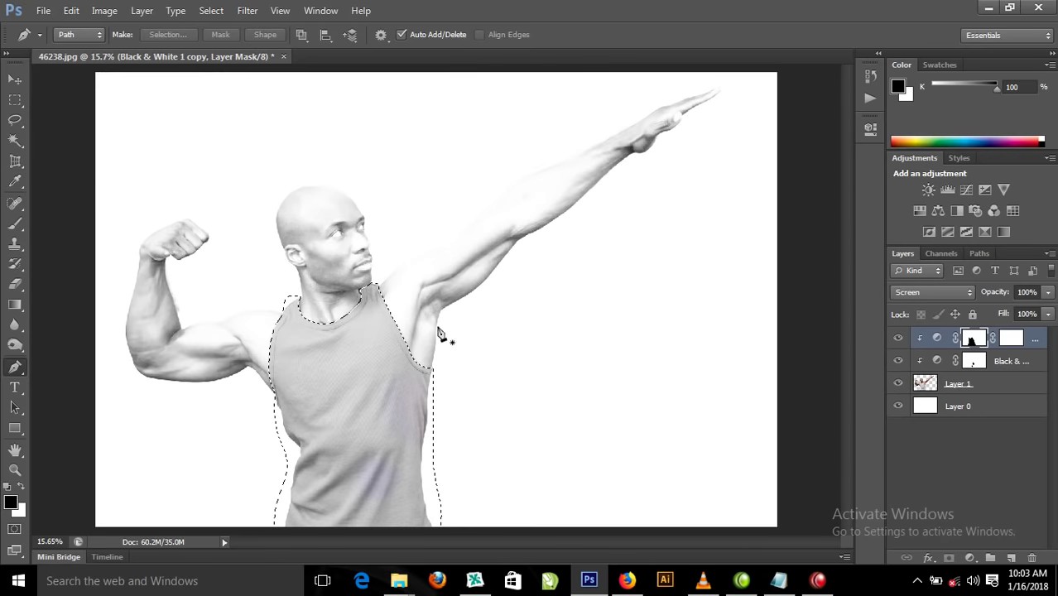
left_click(991, 385)
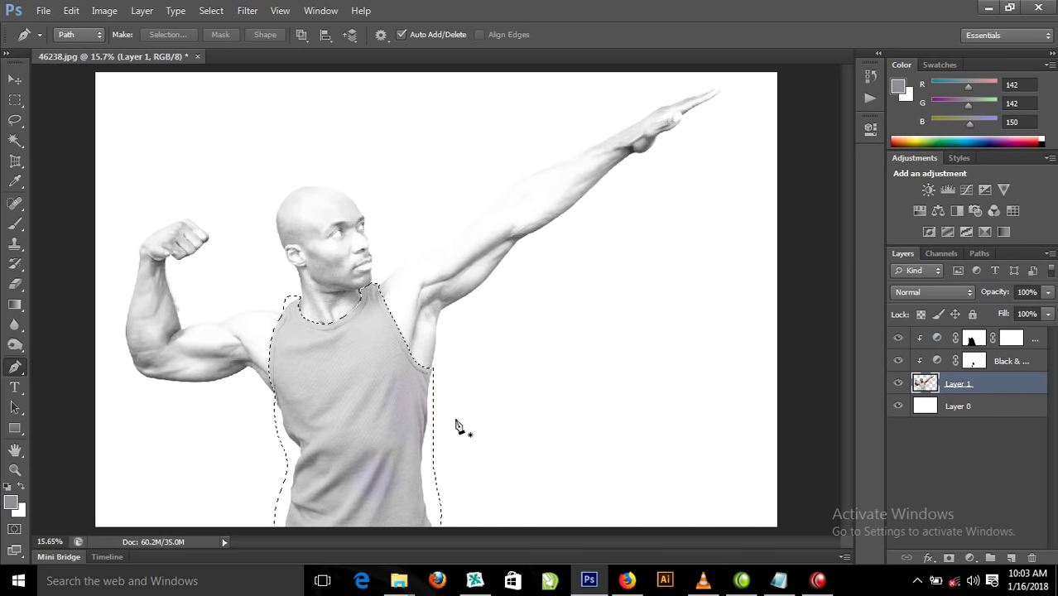
key("l")
right_click(373, 382)
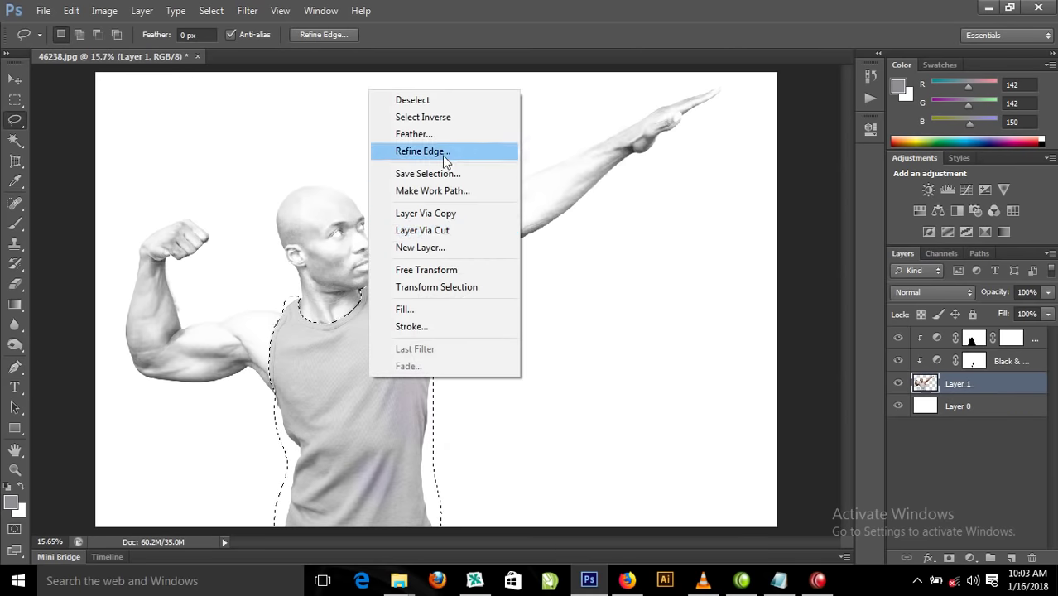
left_click(429, 136)
left_click(619, 200)
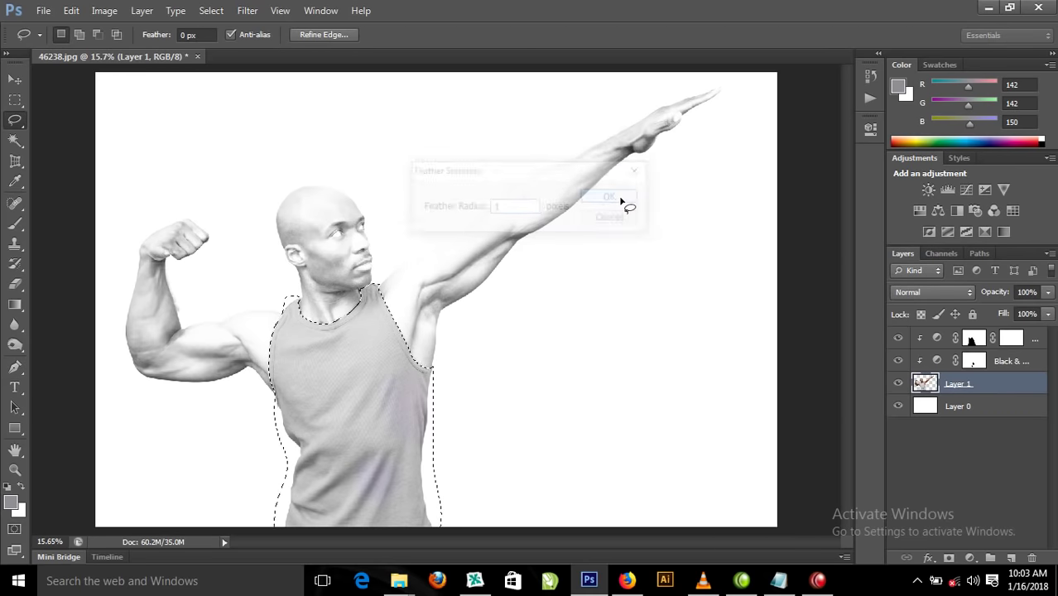
key("ctrl+j")
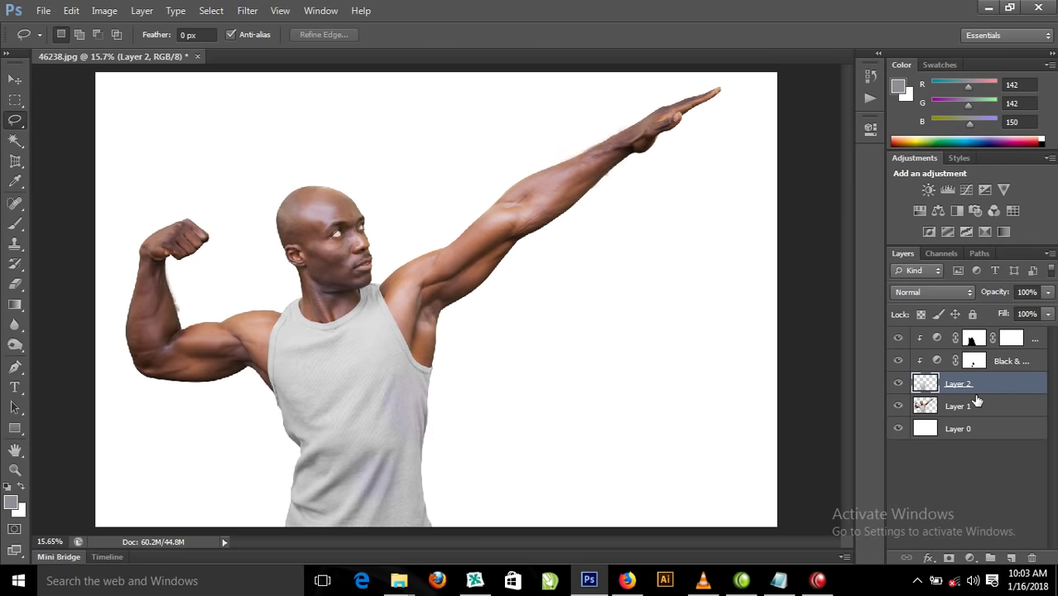
Move the shirt layer to the top of the stack, above both Black & White adjustment layers.
key("ctrl+bracketright")
key("ctrl+bracketright")
key("ctrl+bracketright")
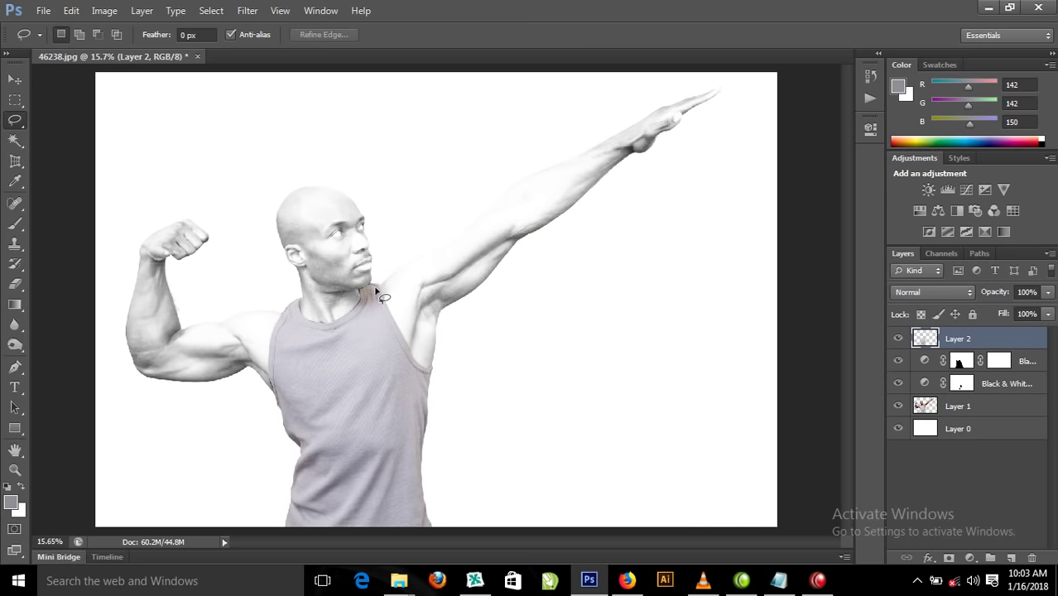
left_click_drag(230, 236, 491, 463)
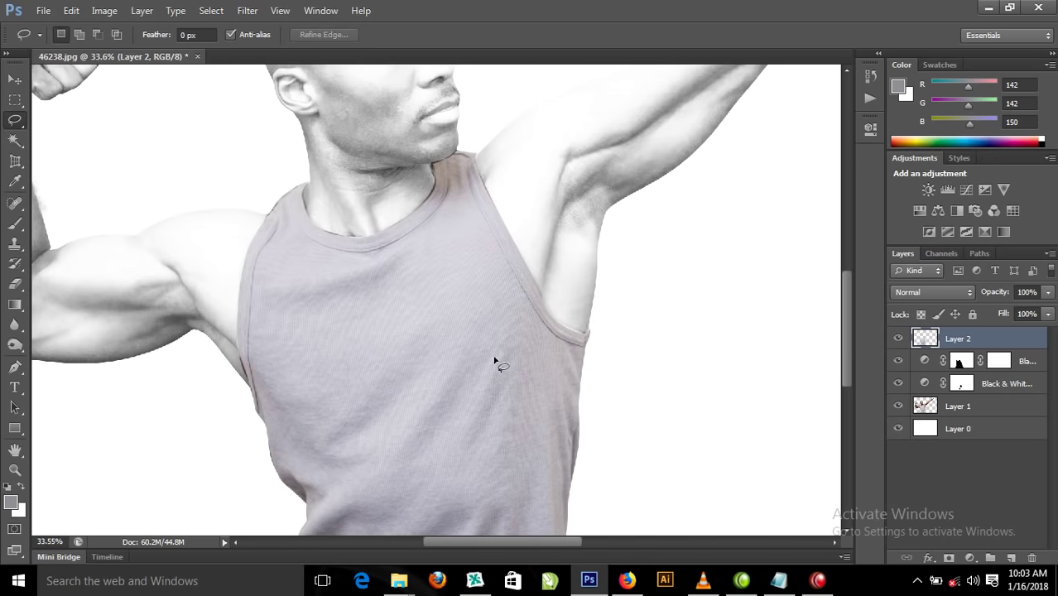
right_click(452, 293)
left_click(497, 303)
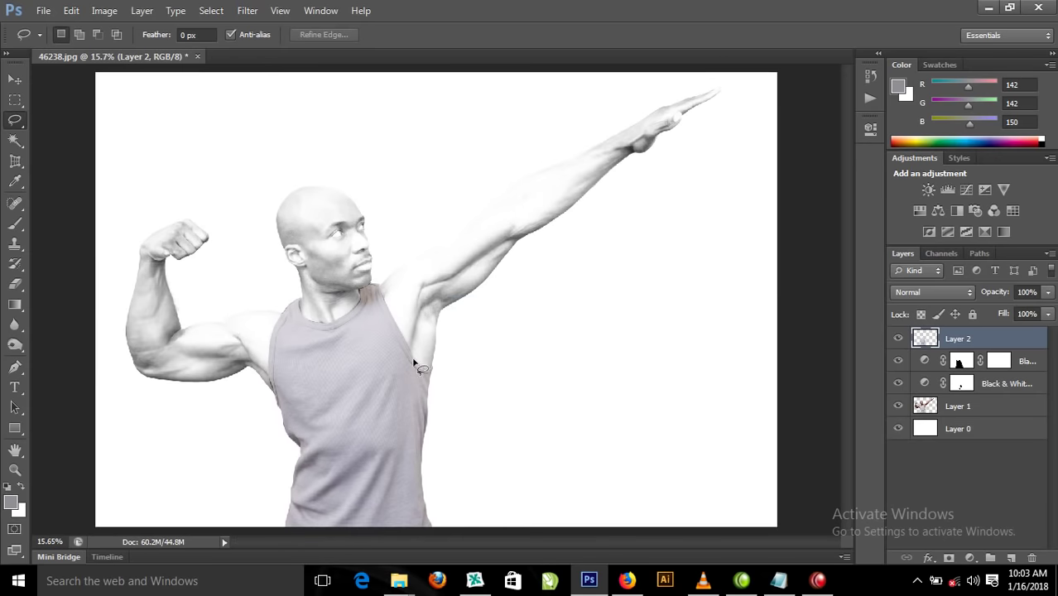
Brighten the shirt layer with an Exposure adjustment of +0.33.
left_click(105, 11)
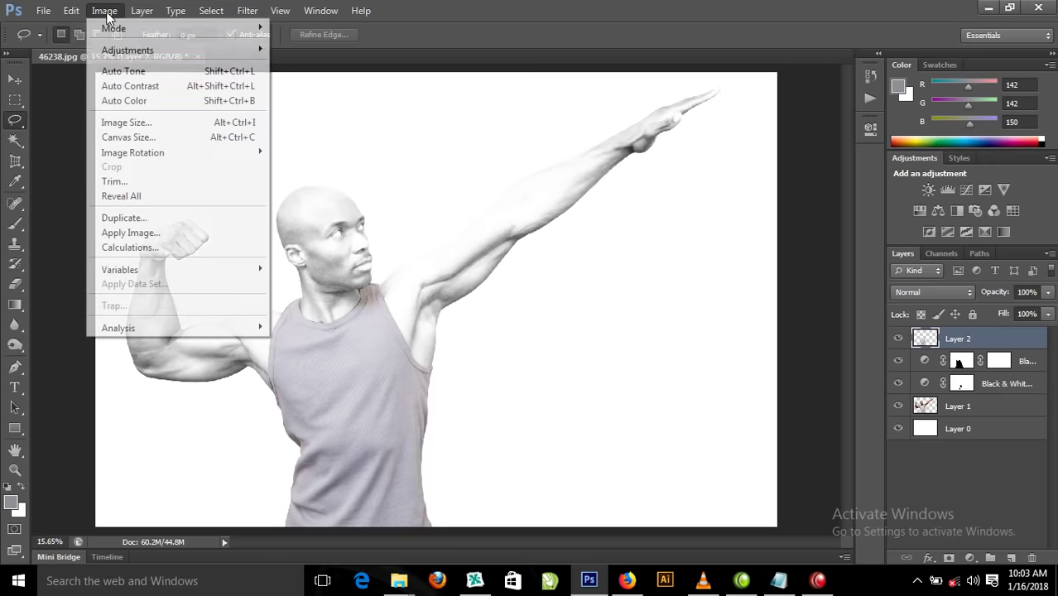
mouse_move(146, 52)
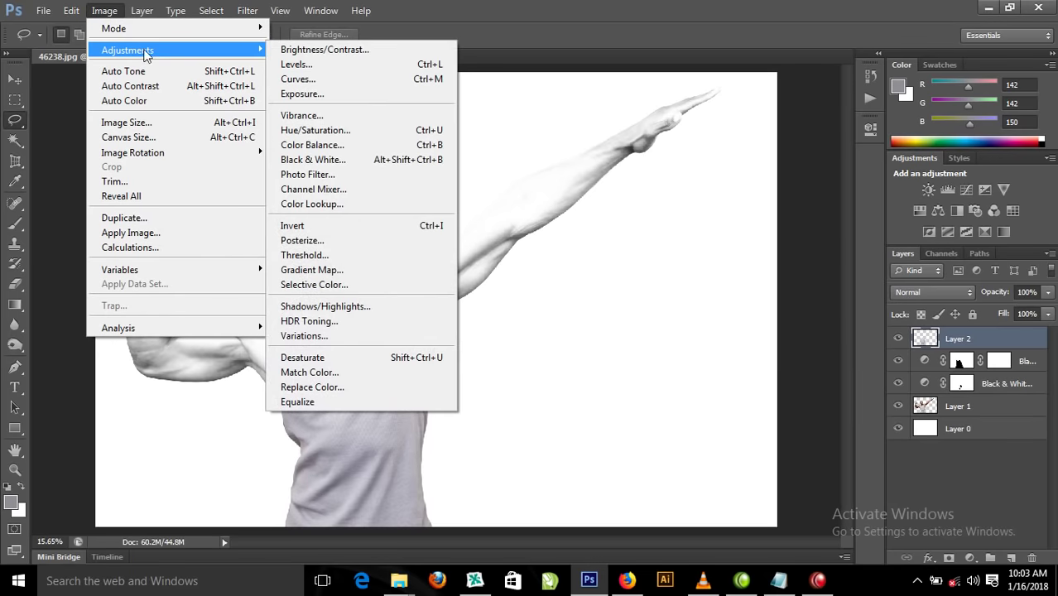
left_click(303, 94)
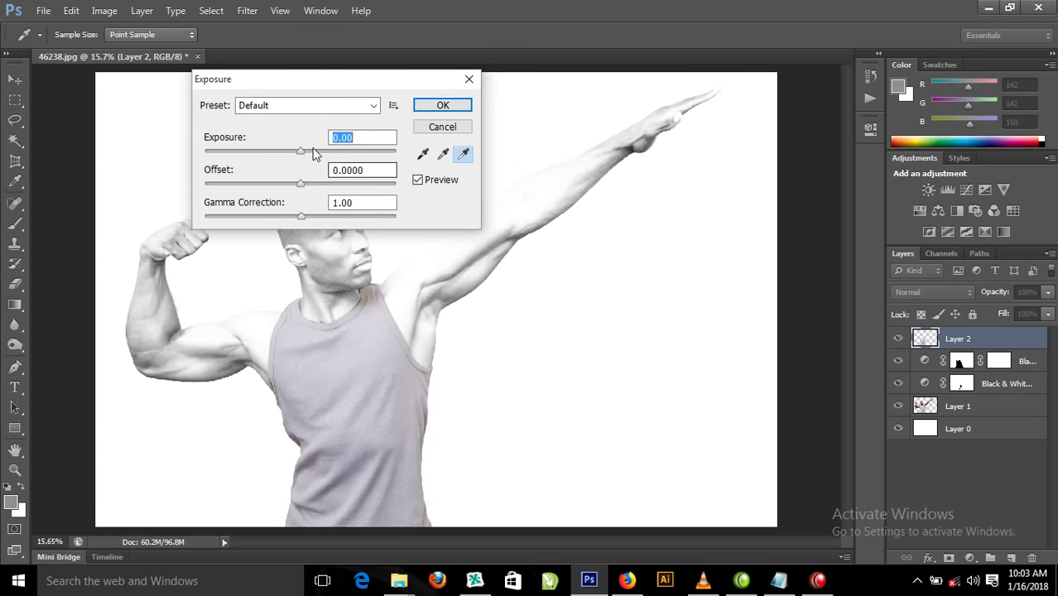
mouse_move(299, 151)
left_mouse_down()
mouse_move(355, 151)
mouse_move(286, 170)
mouse_move(336, 176)
mouse_move(285, 183)
mouse_move(298, 186)
mouse_move(316, 159)
mouse_move(305, 163)
left_mouse_up()
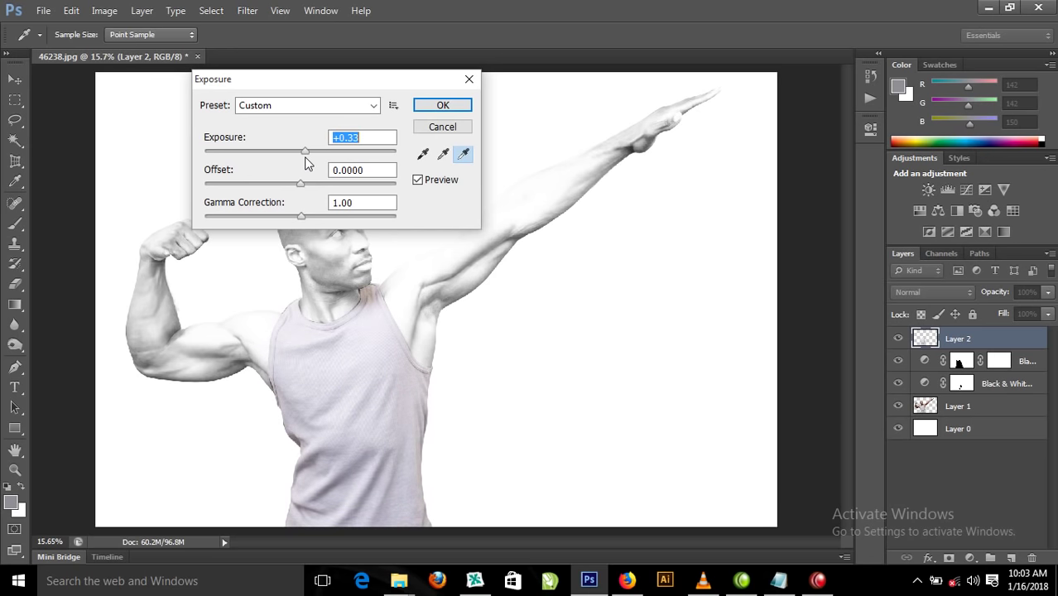
left_click(440, 106)
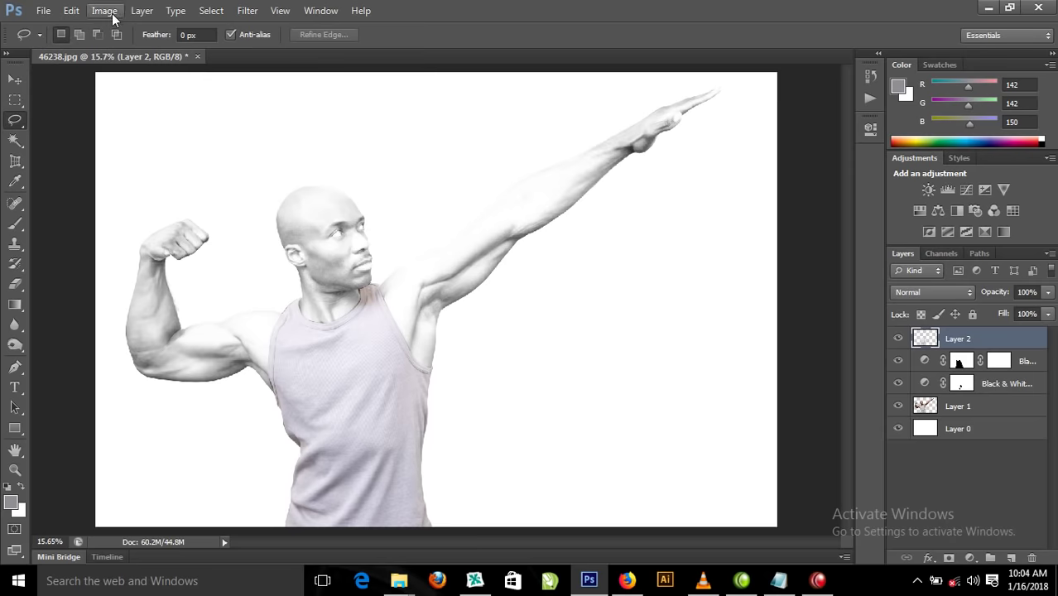
Colorize the shirt layer light blue using Hue/Saturation with hue 193 and saturation 66.
left_click(104, 11)
mouse_move(155, 51)
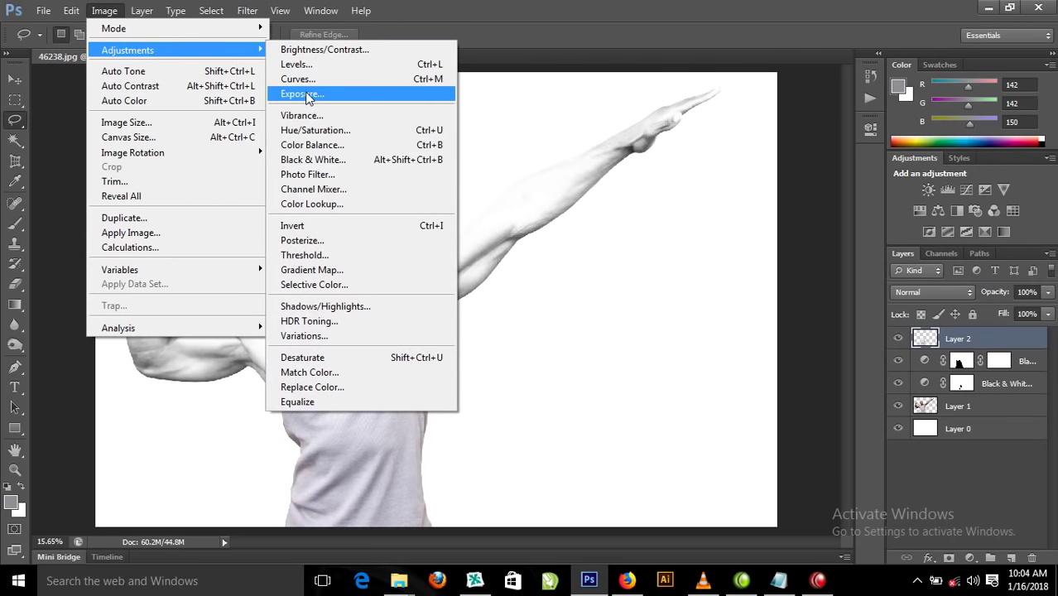
left_click(329, 131)
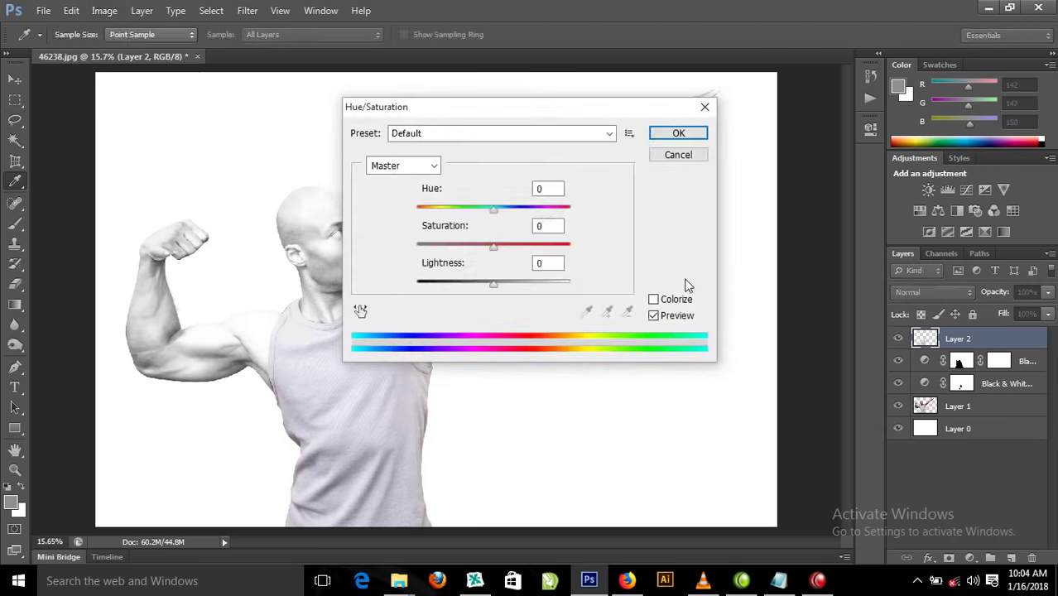
left_click_drag(532, 86, 701, 58)
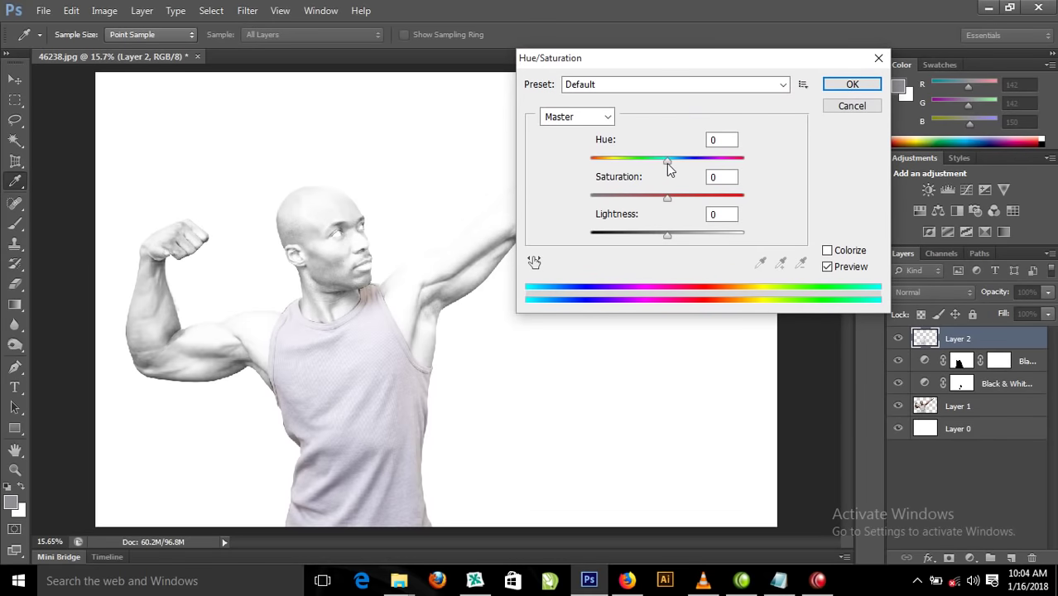
left_click_drag(670, 166, 712, 169)
left_click_drag(665, 199, 713, 203)
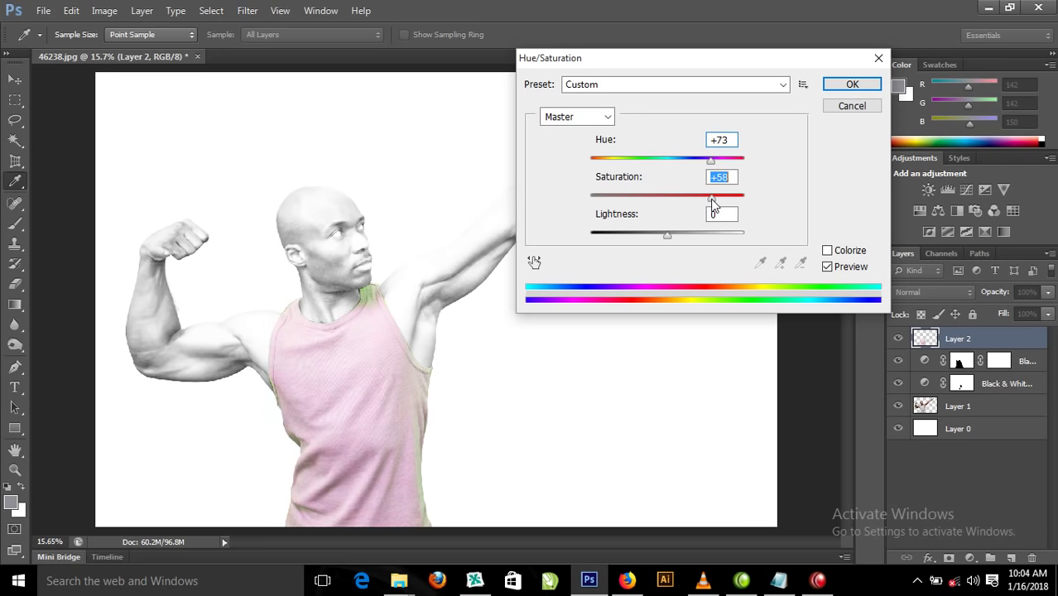
left_click(828, 251)
left_click_drag(627, 199, 688, 207)
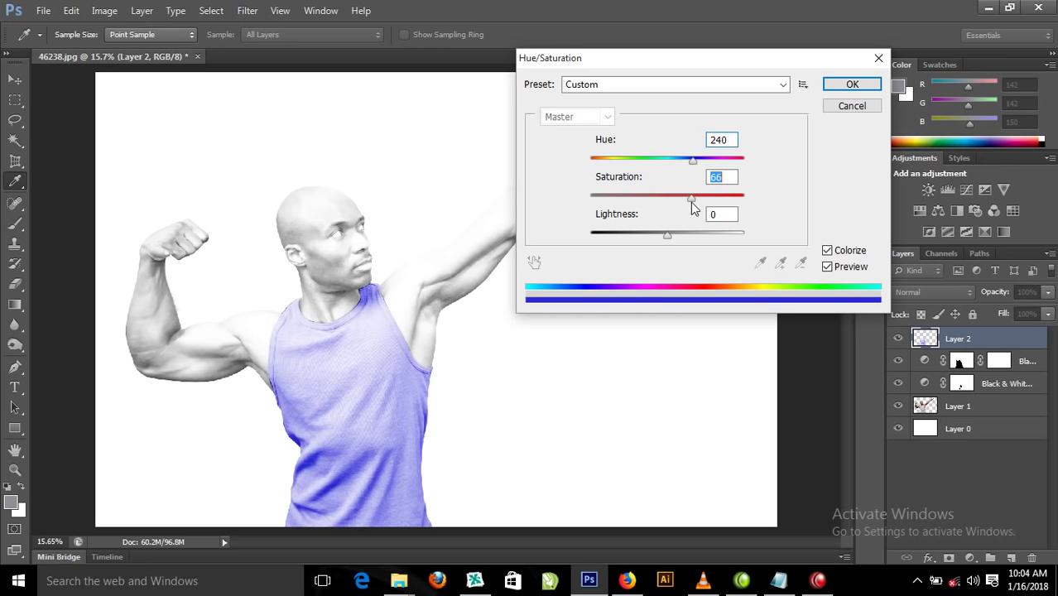
left_click_drag(694, 160, 724, 170)
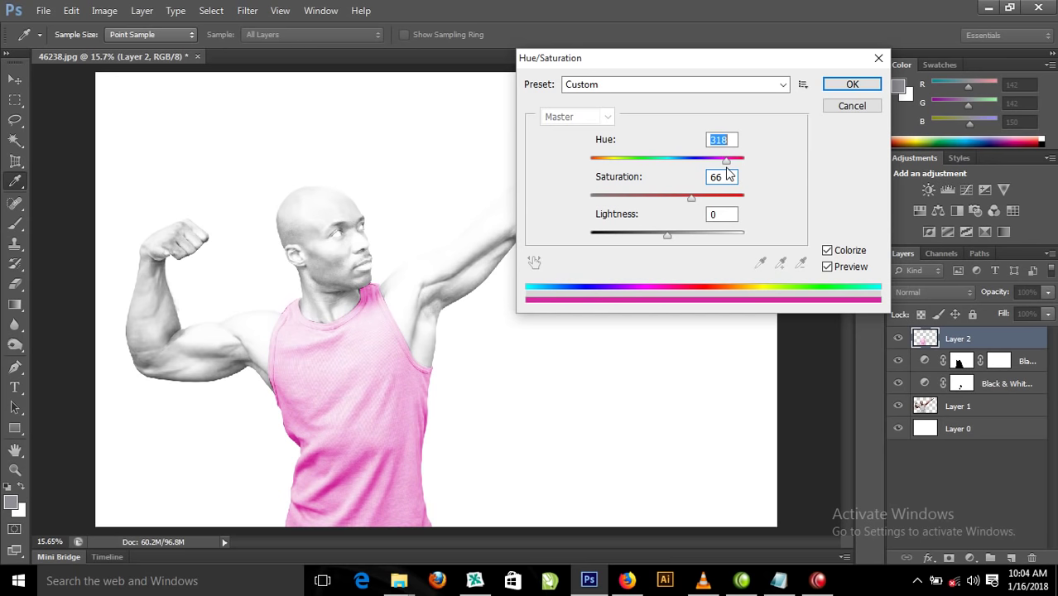
left_click_drag(727, 168, 675, 172)
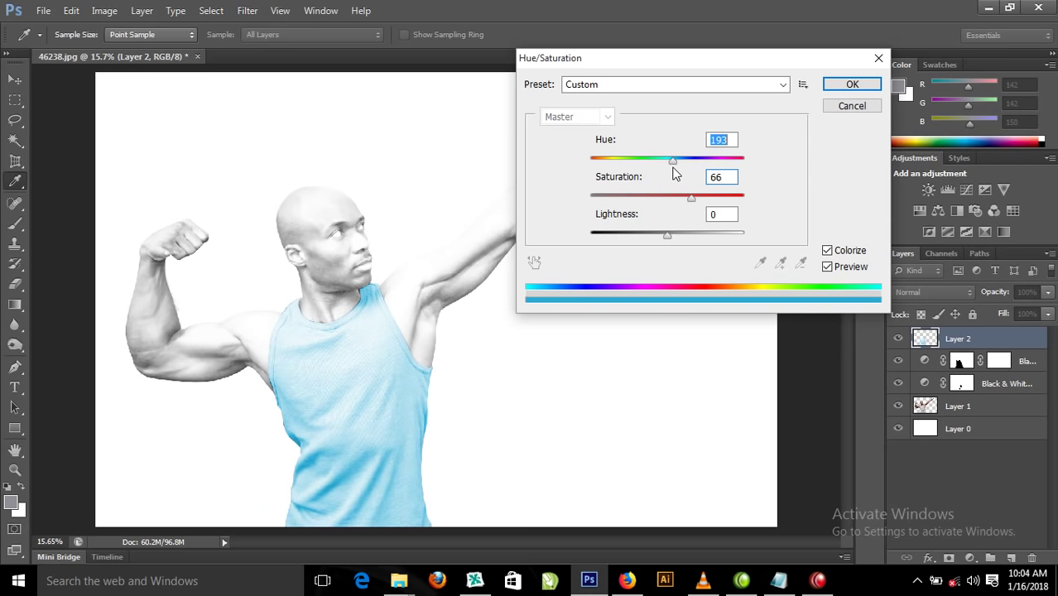
mouse_move(675, 172)
left_mouse_down()
mouse_move(638, 174)
mouse_move(692, 171)
mouse_move(675, 175)
left_mouse_up()
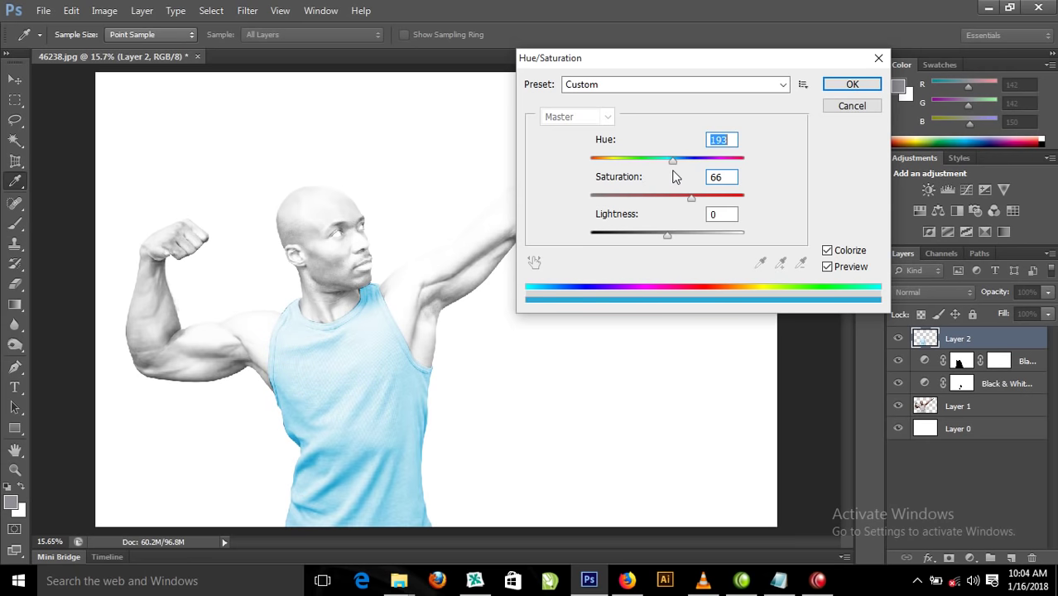
left_click(841, 85)
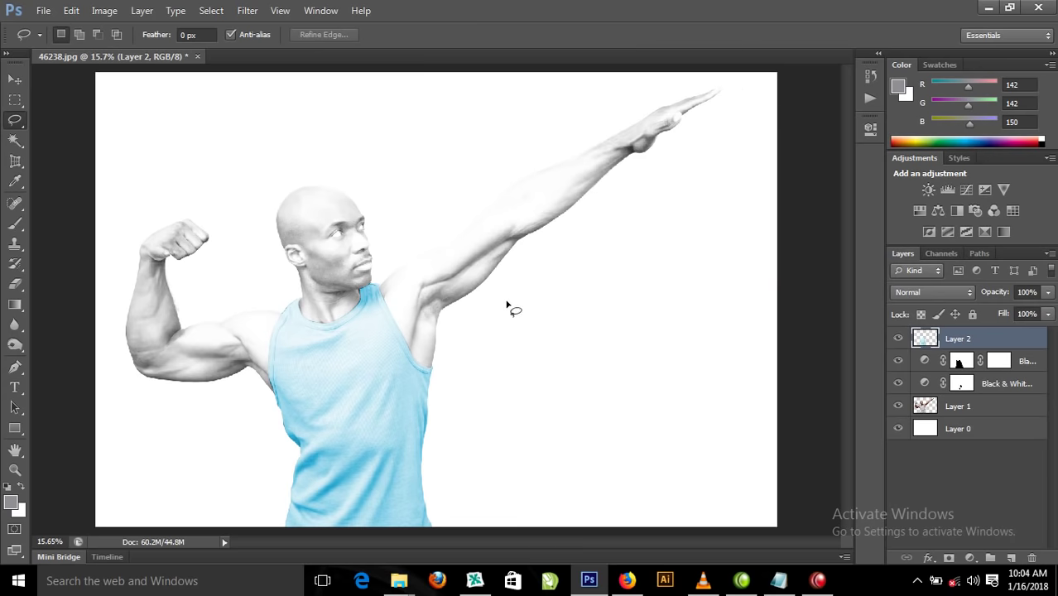
Set the foreground colour to cyan 09e7fb and fill the background layer, Layer 0, with it.
key("ctrl+minus")
key("ctrl+minus")
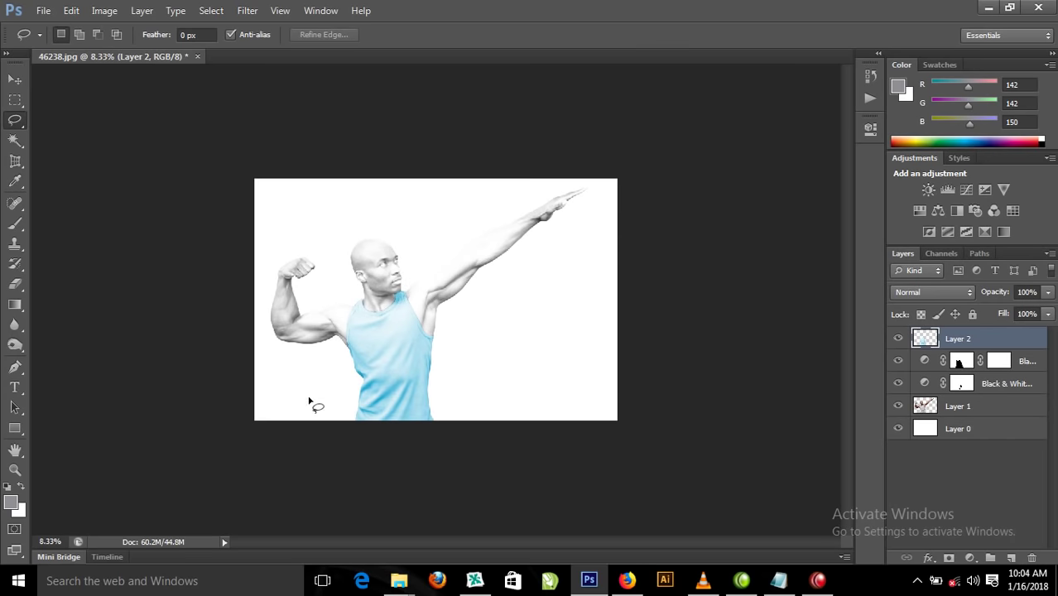
left_click(12, 506)
left_click(540, 237)
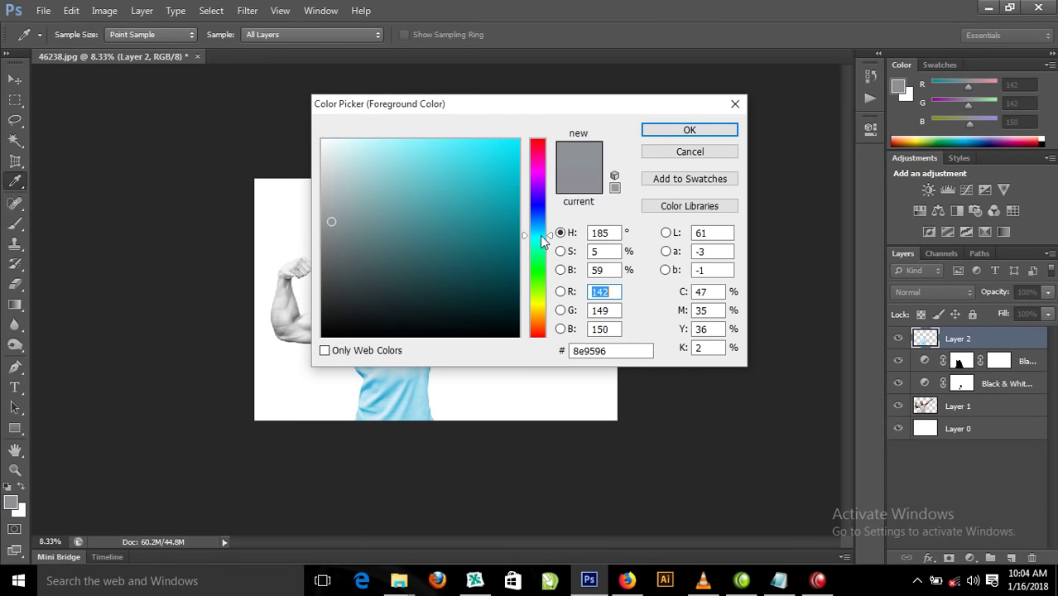
left_click(512, 143)
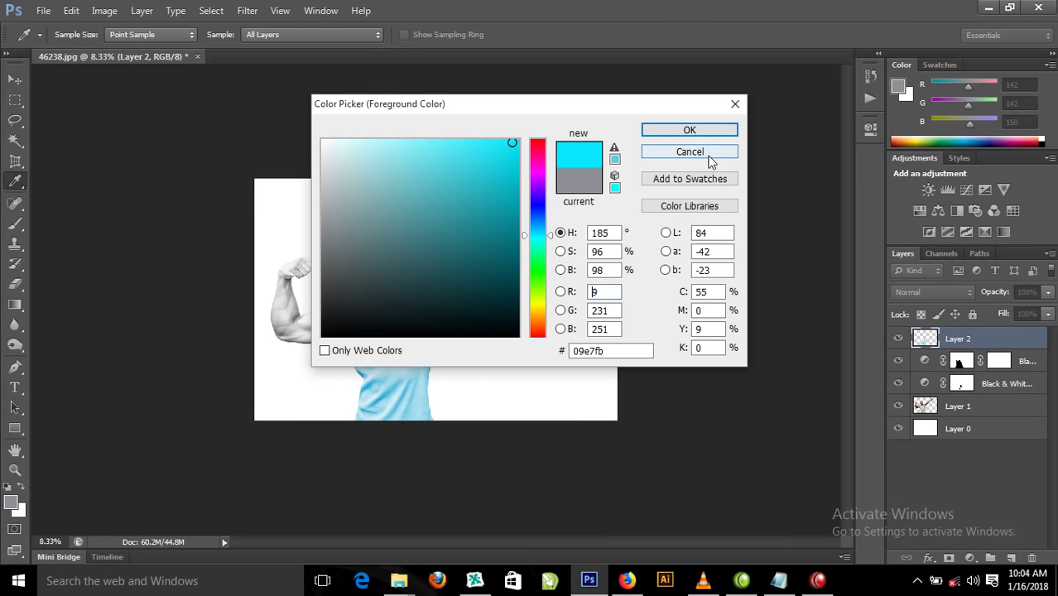
left_click(690, 130)
key("l")
left_click(993, 430)
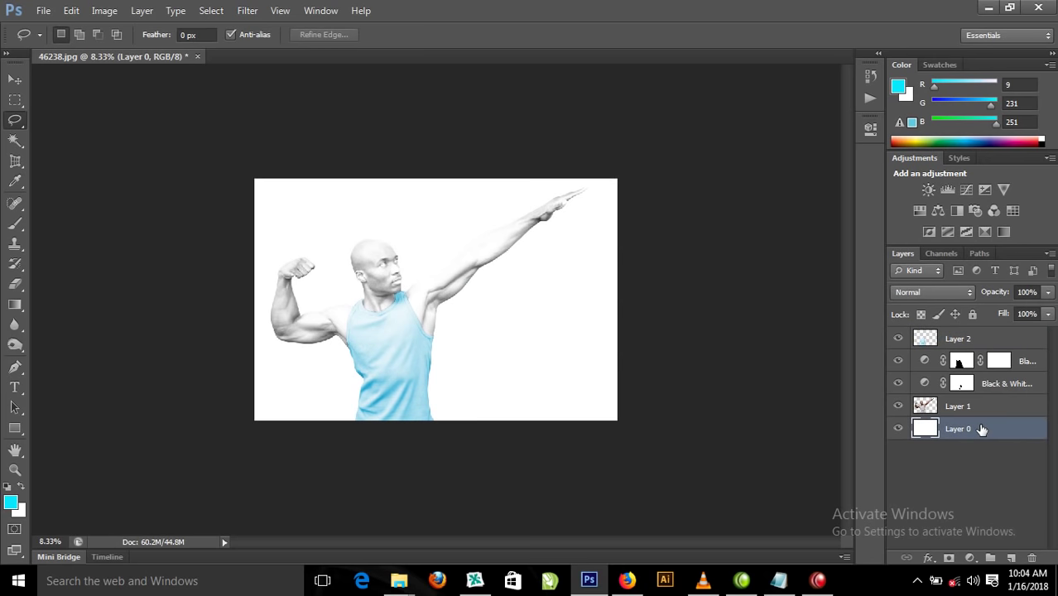
key("alt+BackSpace")
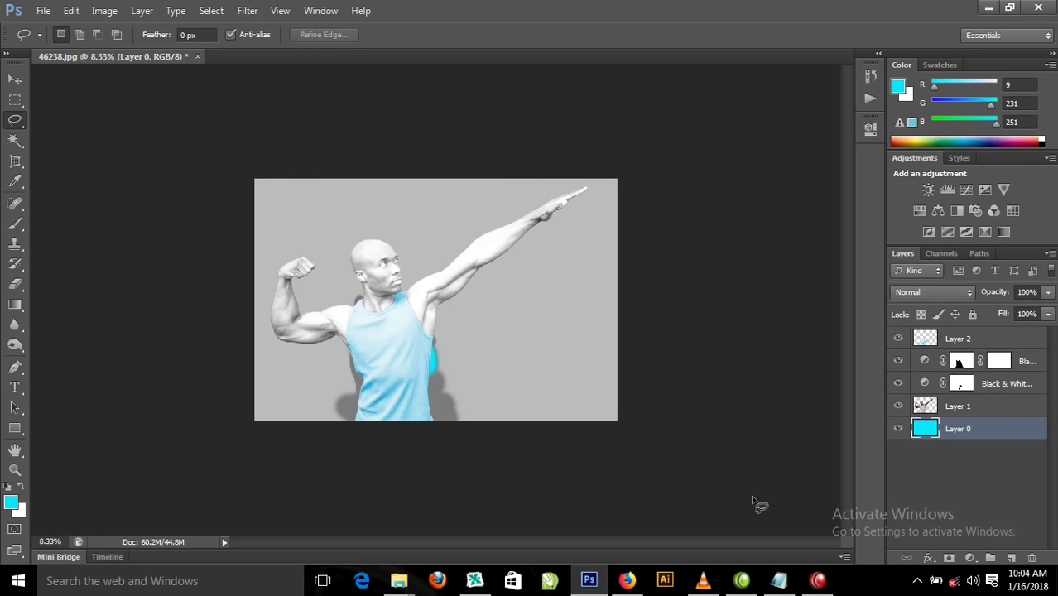
Check the outline of the man on Layer 1 and compare white and cyan fills on the background layer.
left_click(899, 406)
left_click(899, 407)
left_click(926, 412, "ctrl")
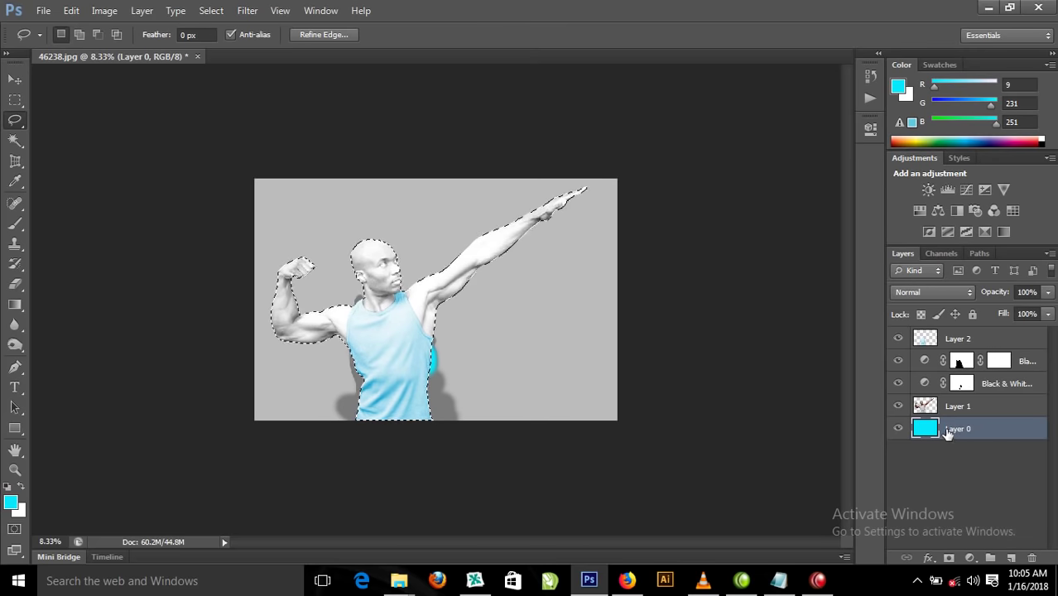
key("ctrl+d")
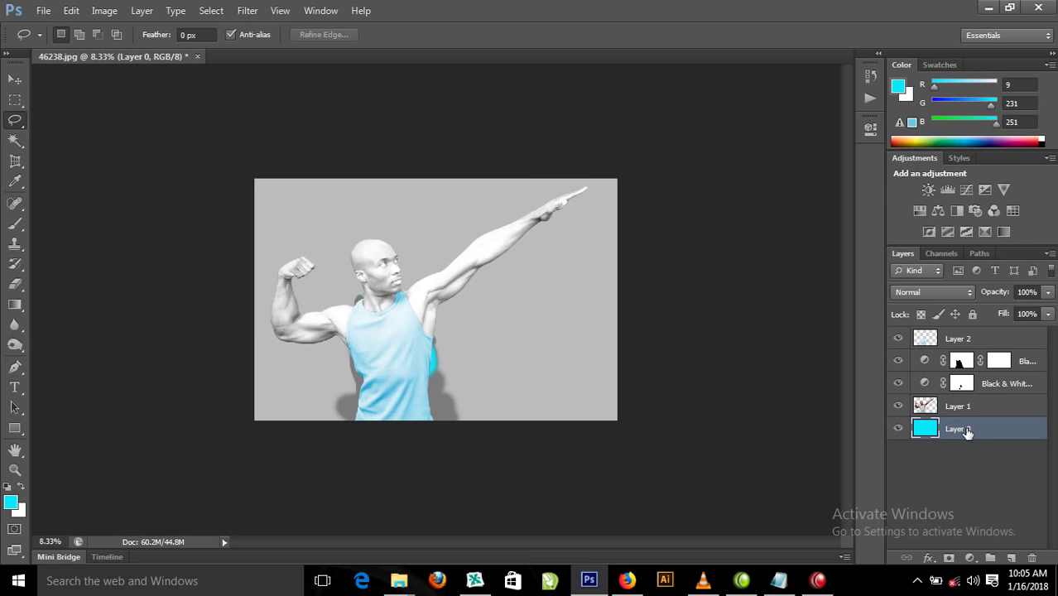
key("ctrl+BackSpace")
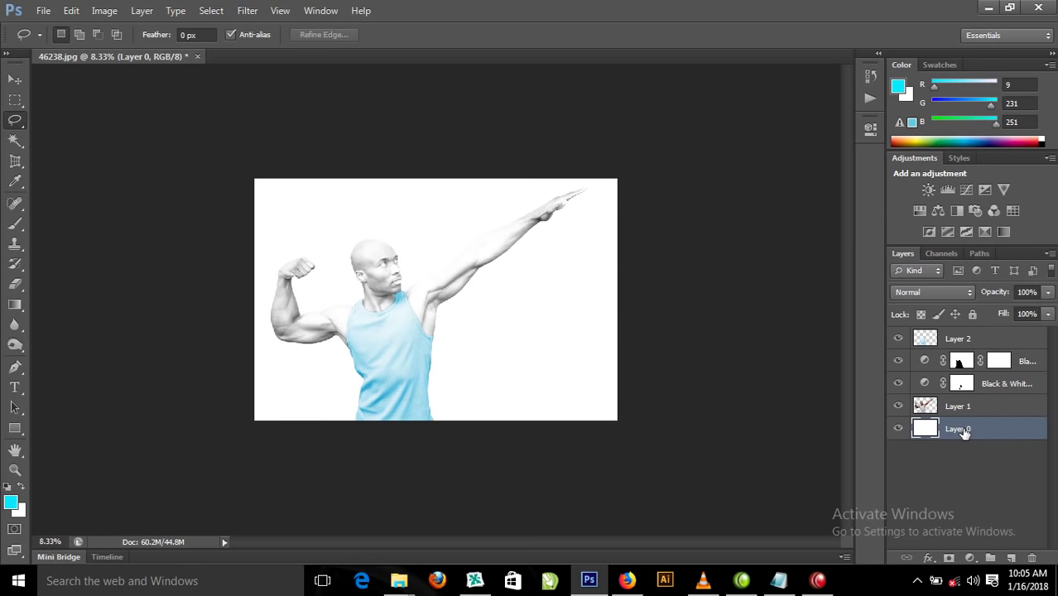
key("alt+BackSpace")
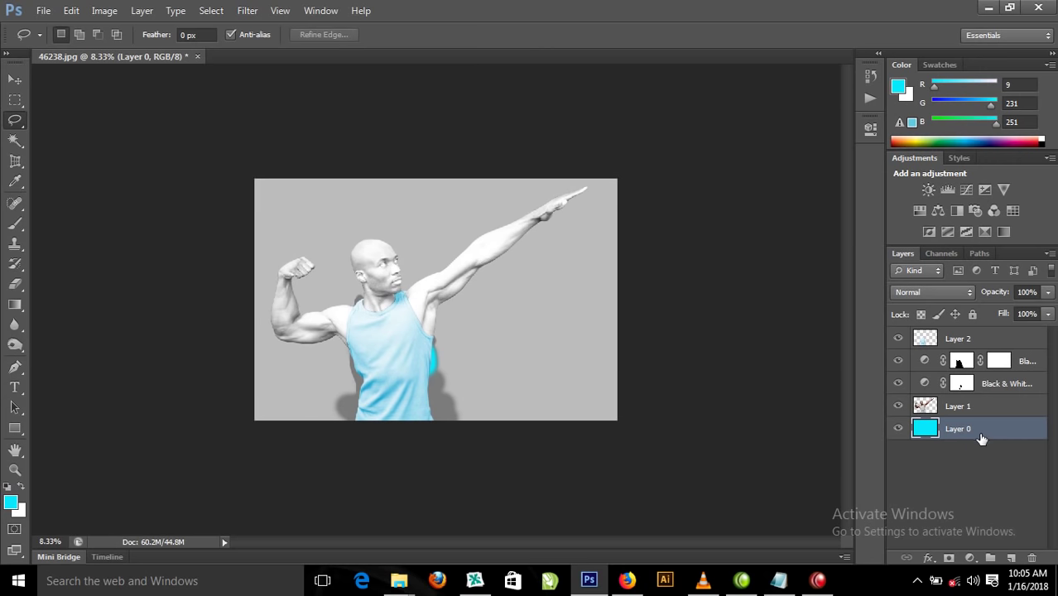
Hide and show the Screen-mode Black & White copy to check its effect on the background.
left_click(974, 383)
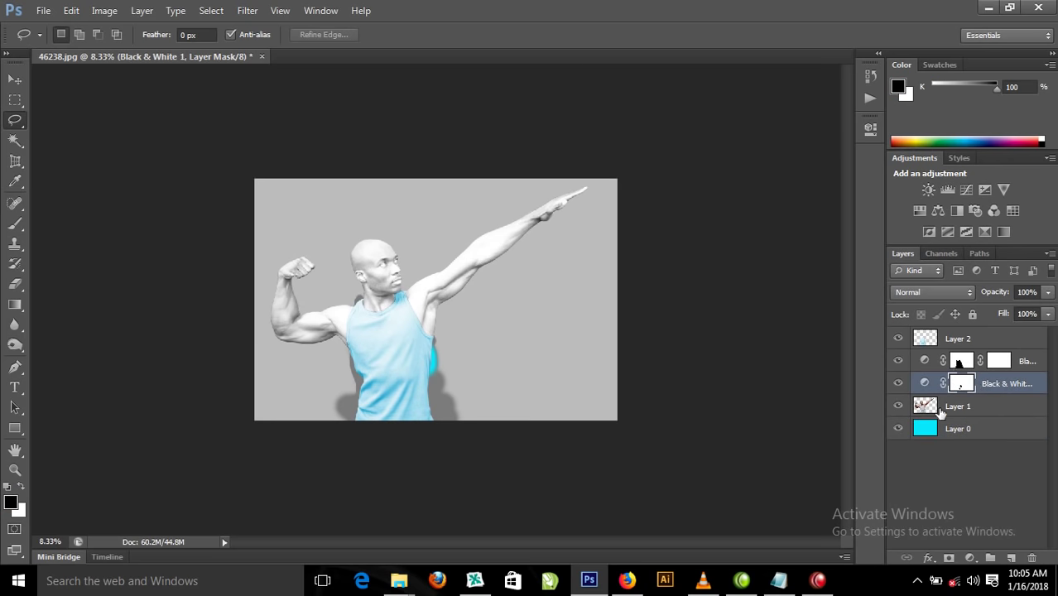
left_click(997, 367)
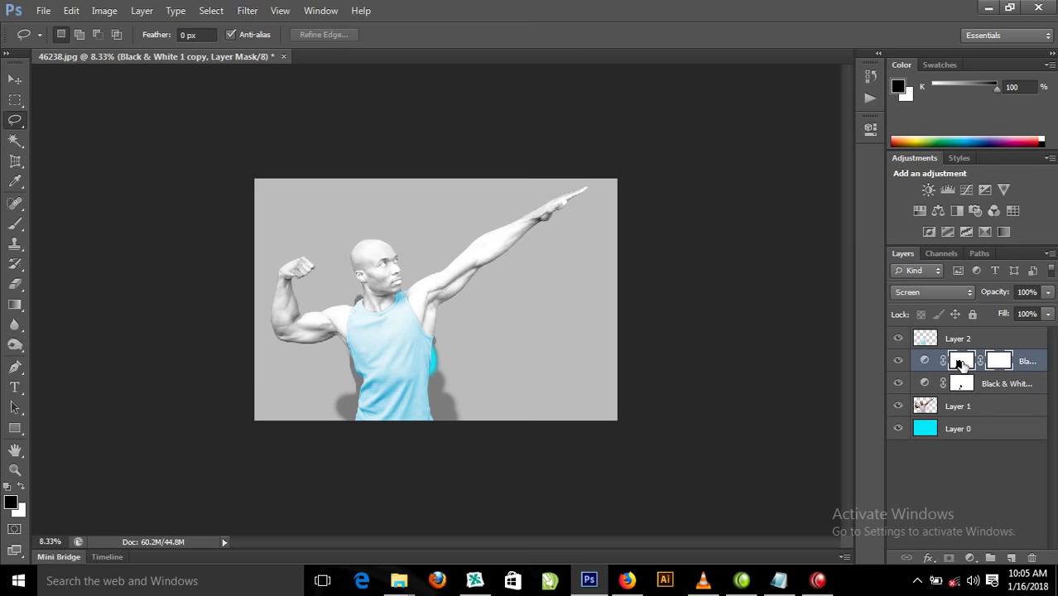
left_click(898, 362)
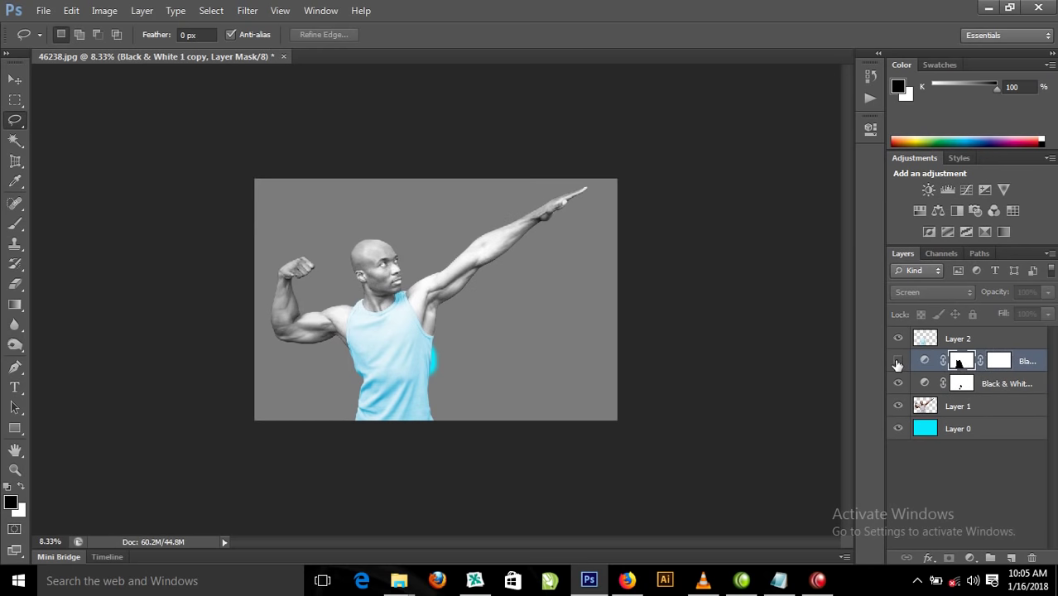
left_click(898, 362)
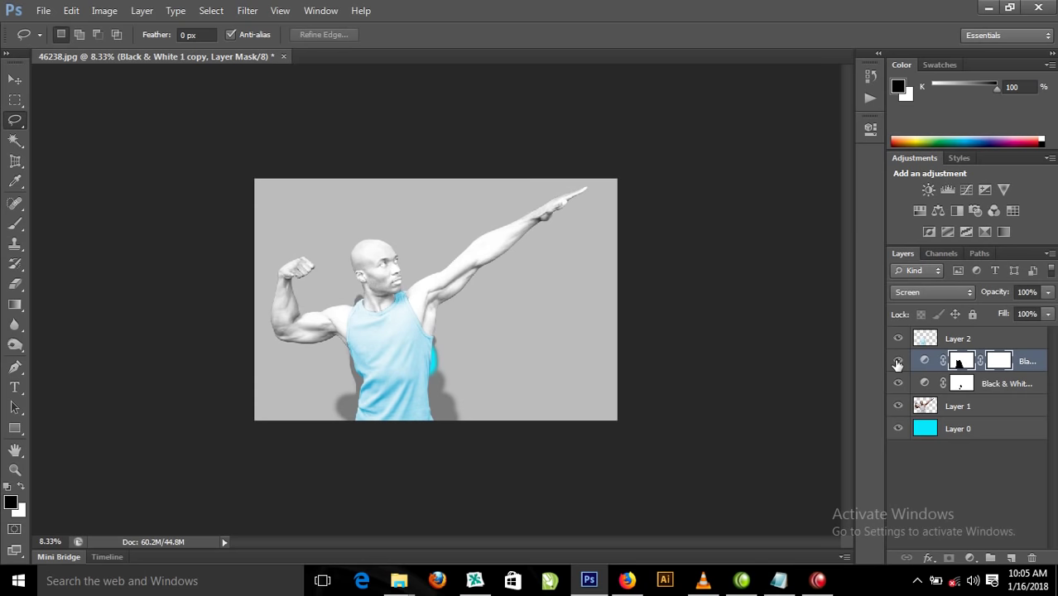
Hide the Screen-mode Black & White copy and toggle the lower Black & White layer to compare the background with and without it.
left_click(898, 363)
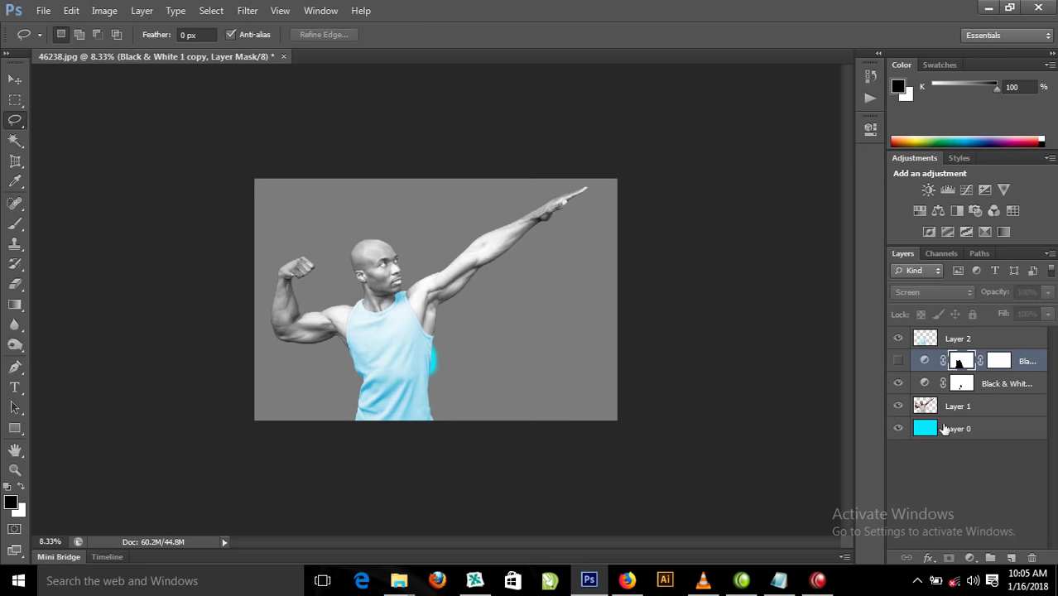
left_click(898, 385)
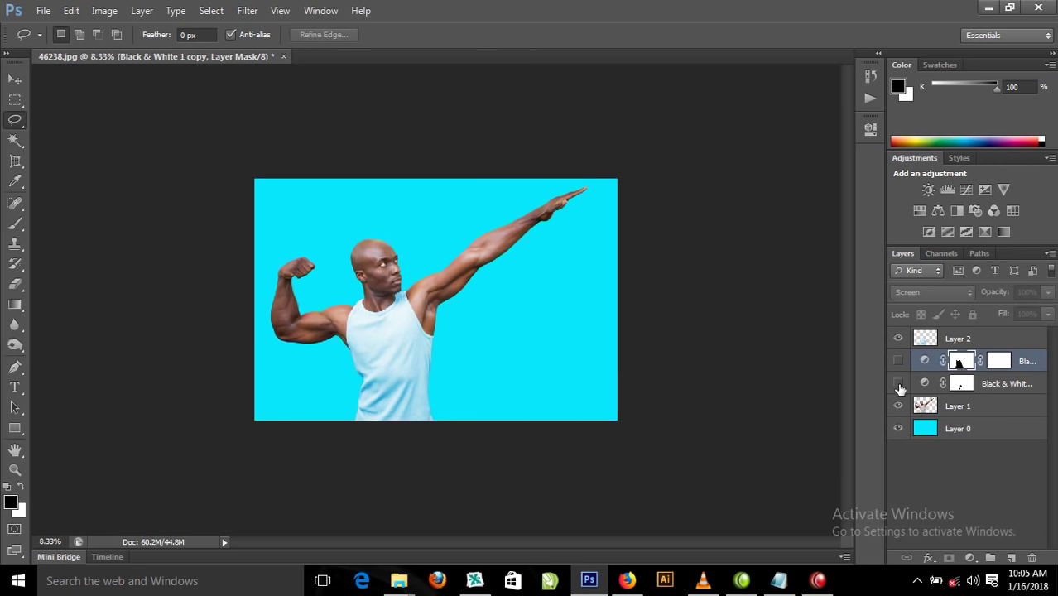
left_click(899, 385)
left_click(899, 385)
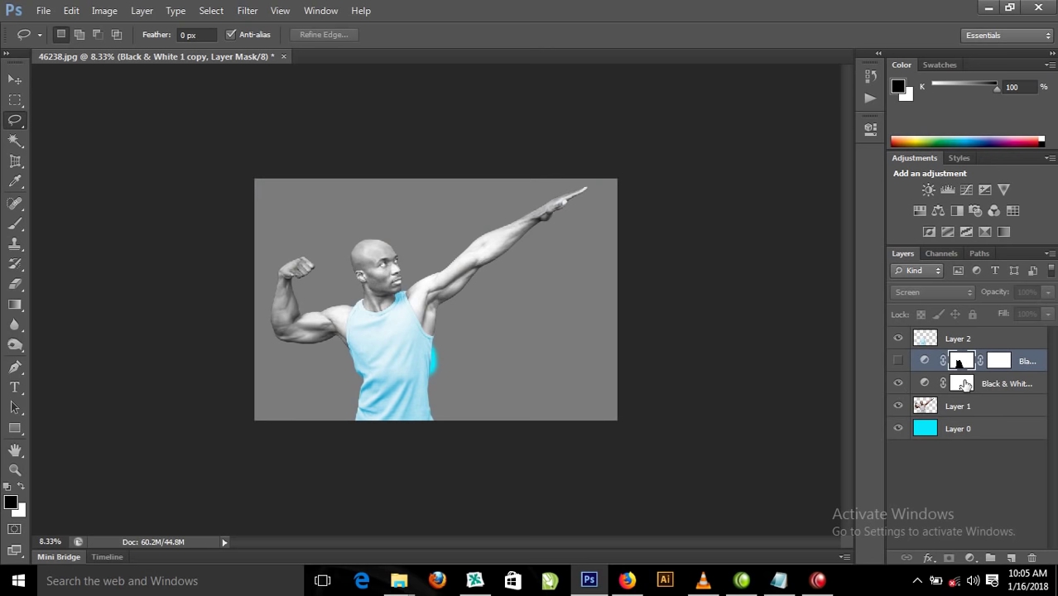
Paint white on the lower Black & White layer's mask over the cyan patch beside the shirt, and show the Screen-mode copy again.
left_click(966, 385)
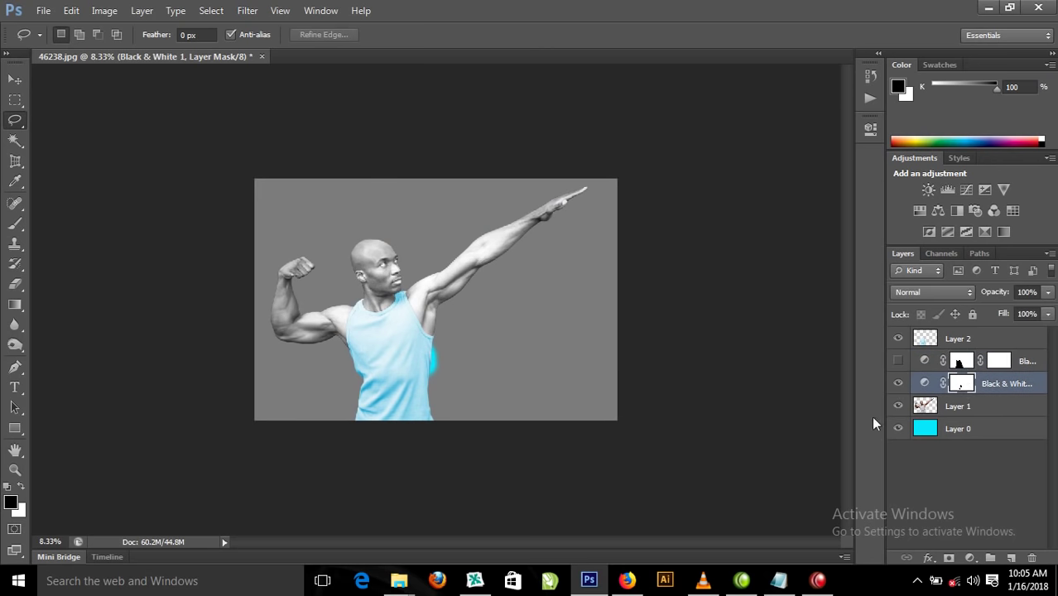
key("b")
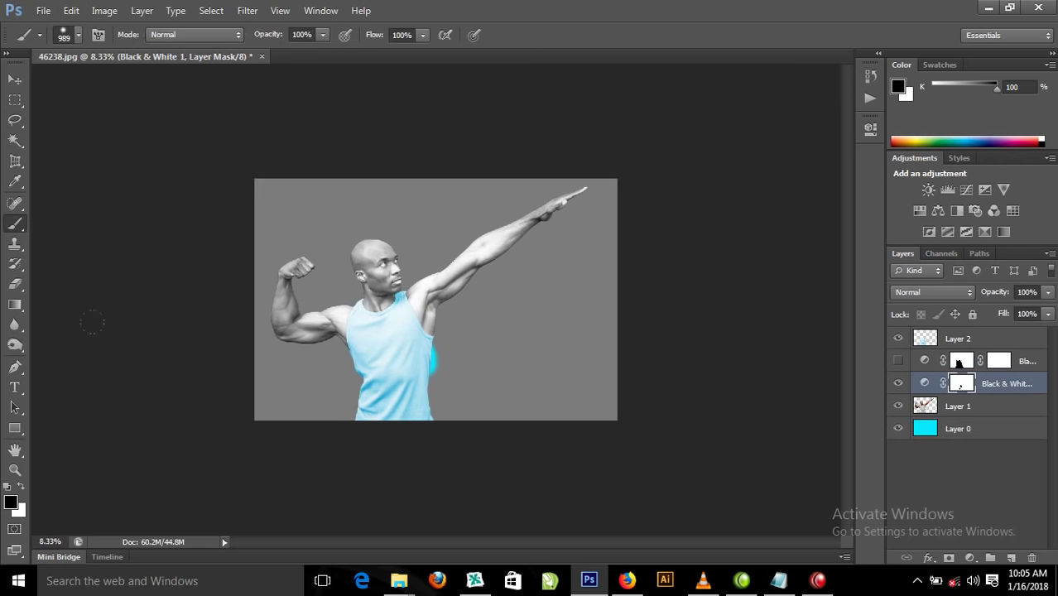
left_click(20, 488)
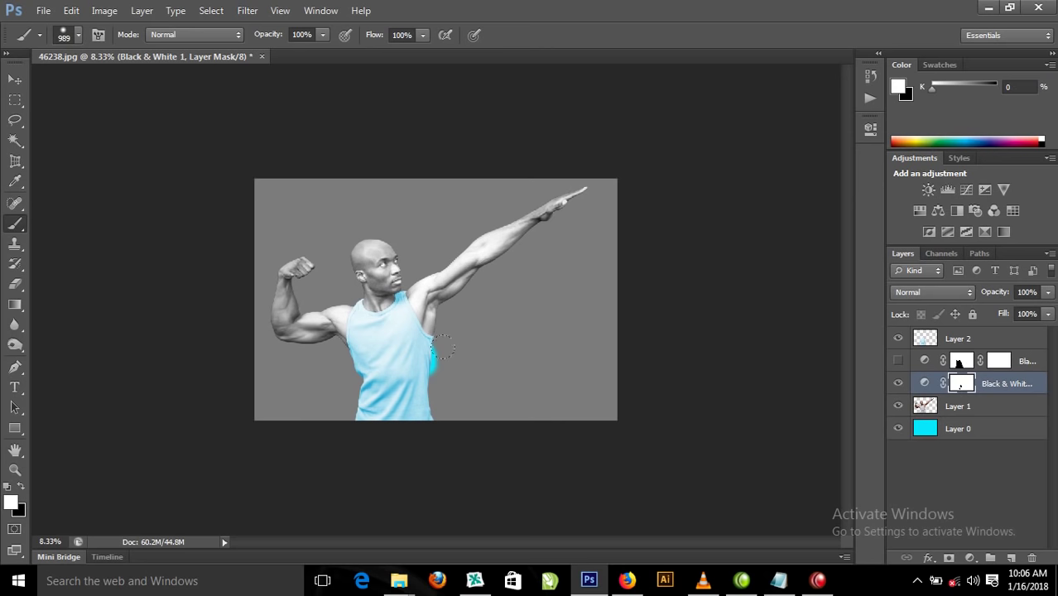
left_click_drag(430, 336, 424, 365)
left_click(898, 362)
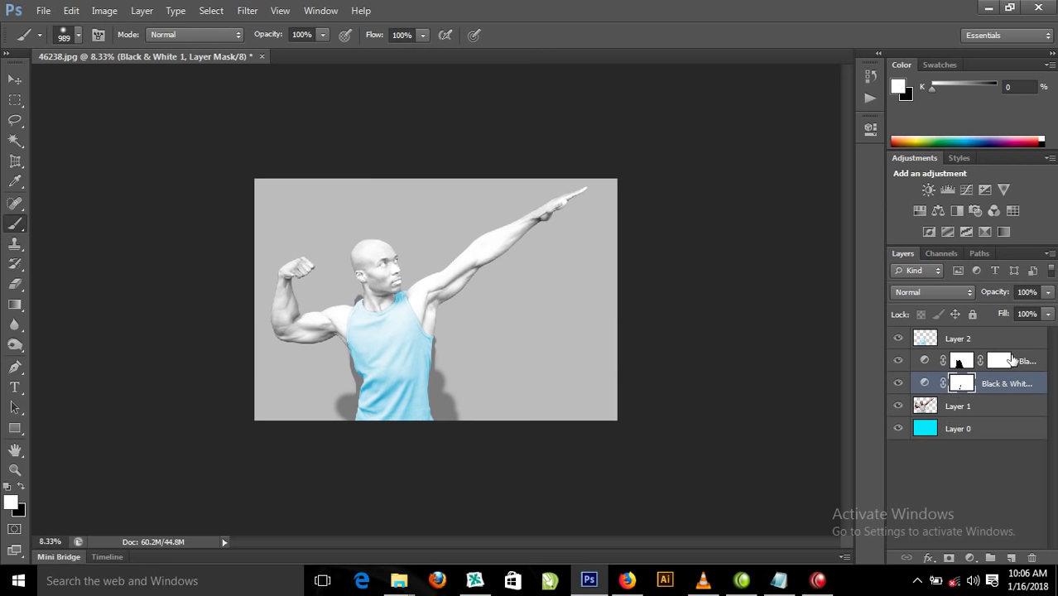
Paint white on the Screen-mode Black & White copy's mask over the dark patches around both sides of the shirt.
left_click(954, 407)
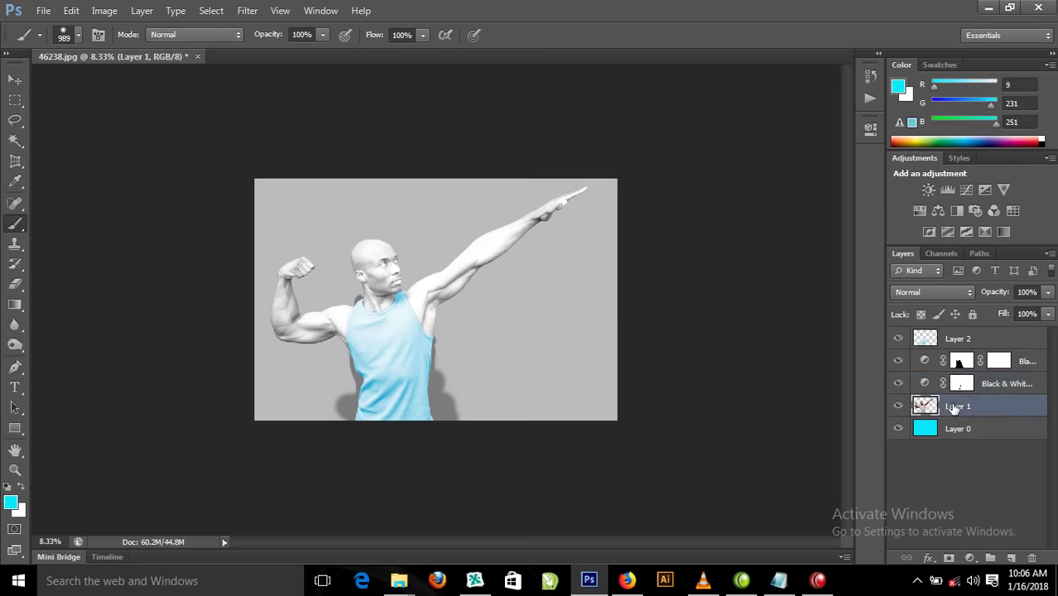
left_click(962, 363)
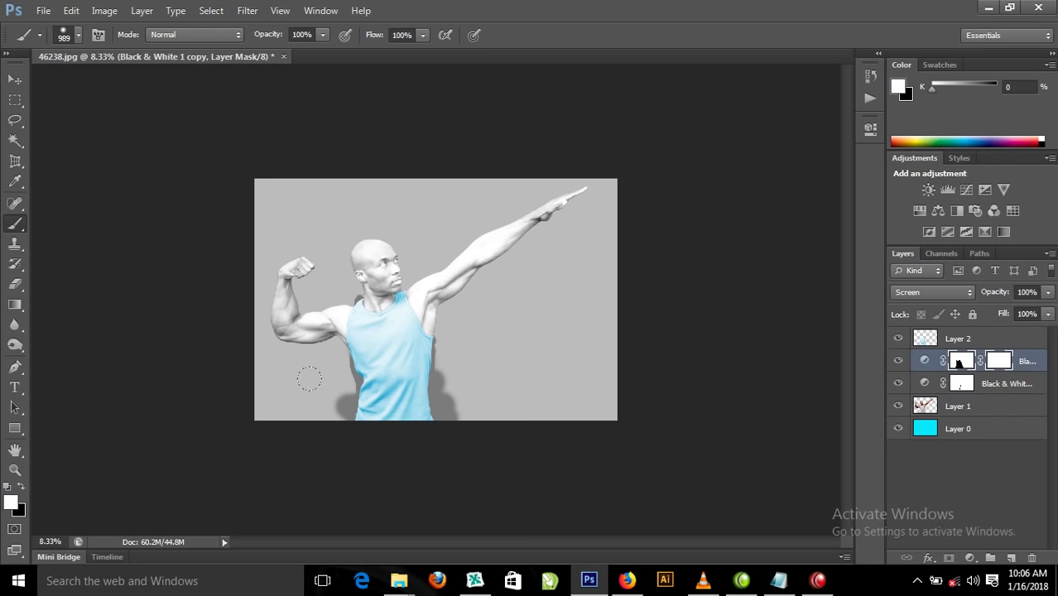
left_click_drag(401, 363, 418, 403)
mouse_move(356, 354)
left_mouse_down()
mouse_move(335, 403)
mouse_move(345, 331)
left_mouse_up()
left_click_drag(337, 288, 341, 311)
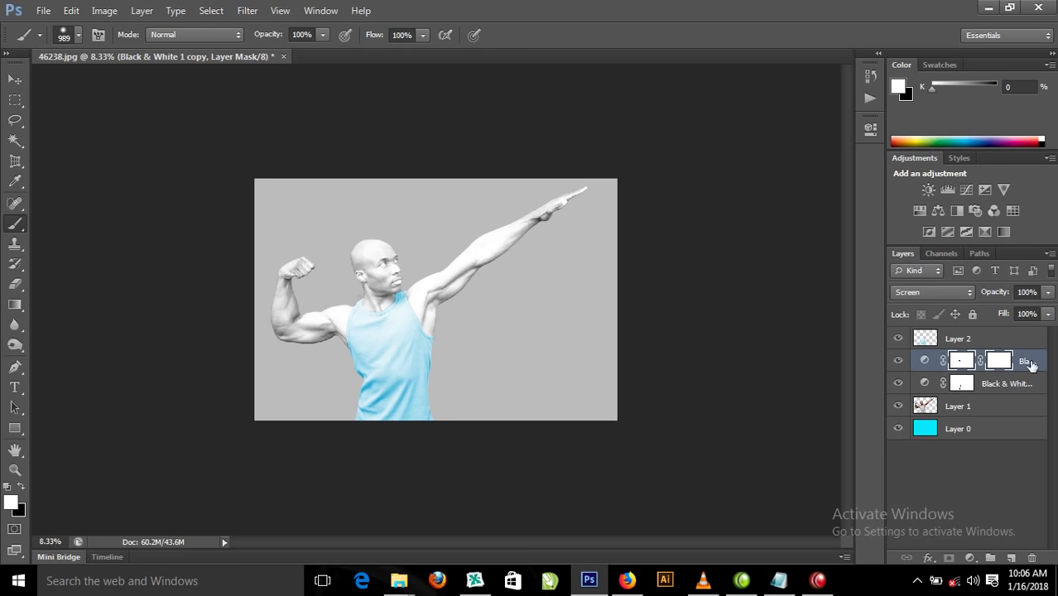
Try to clear the area around the man from the Black & White copy using Layer 1's inverted outline, and restore the copy.
left_click(925, 361)
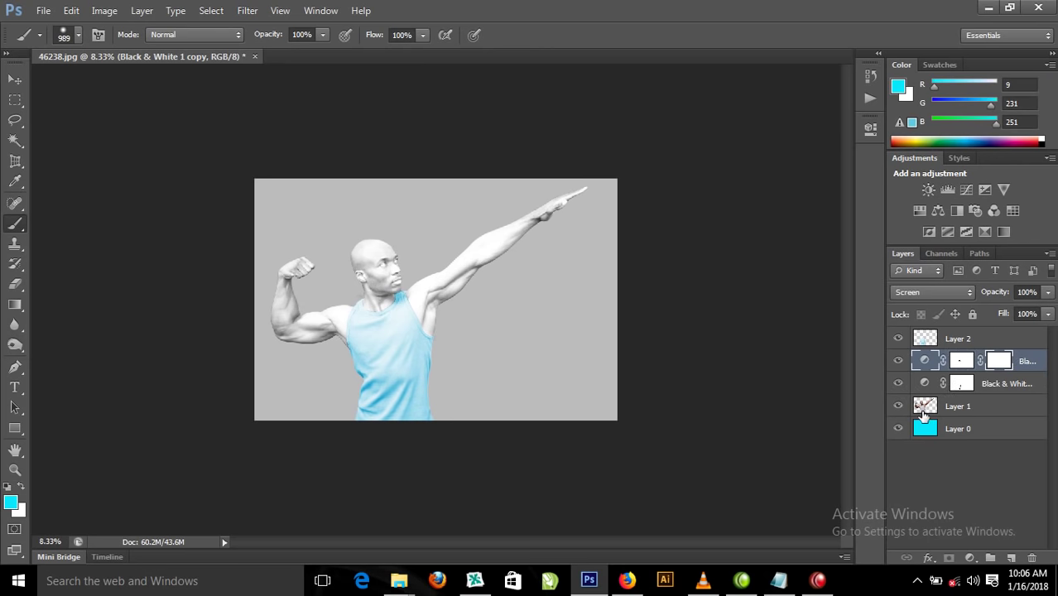
left_click(925, 406, "ctrl")
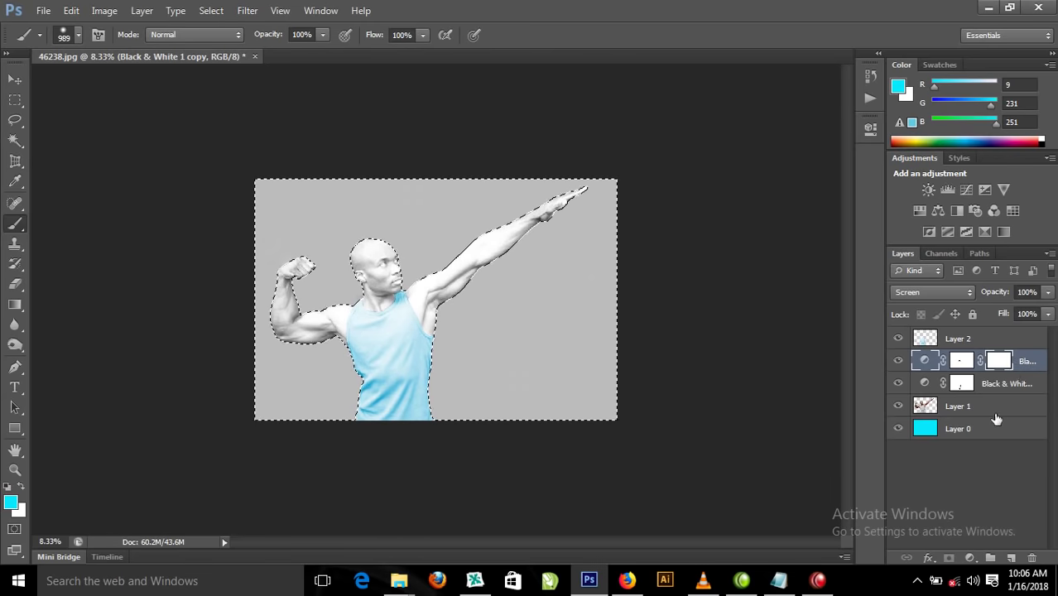
key("Delete")
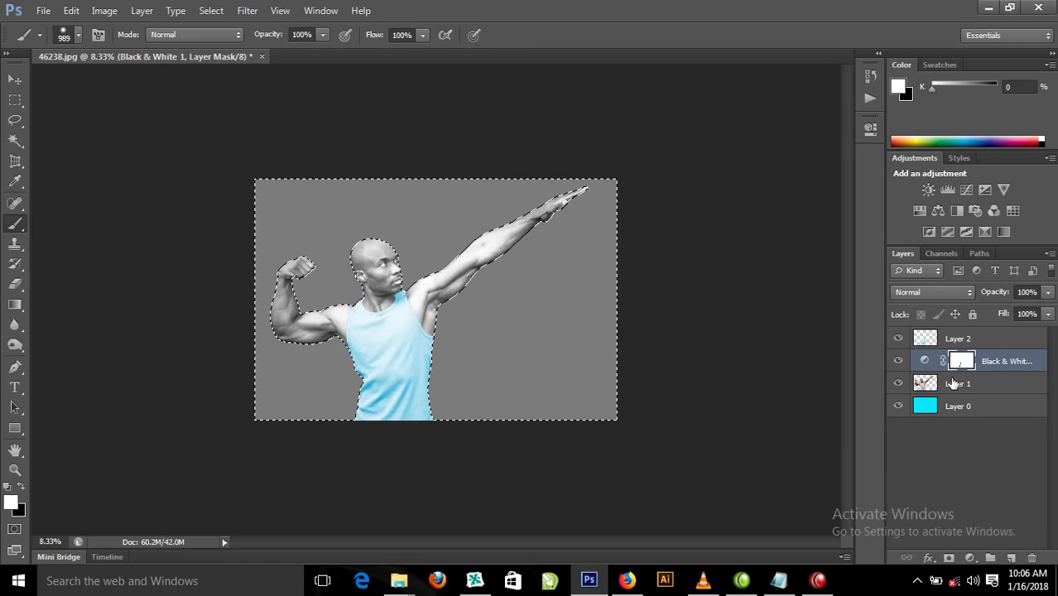
key("ctrl+z")
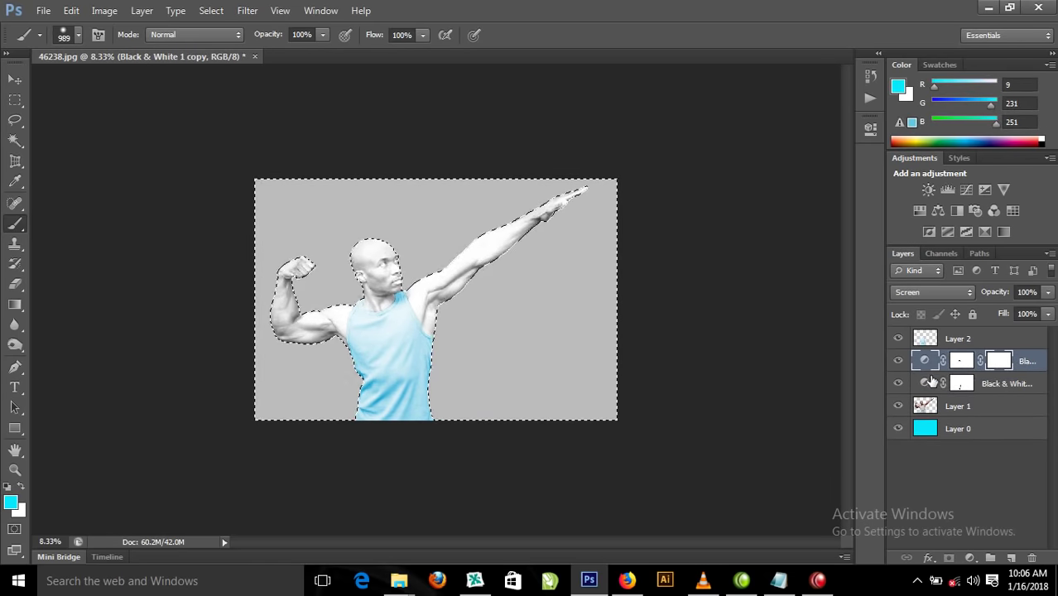
left_click(962, 362)
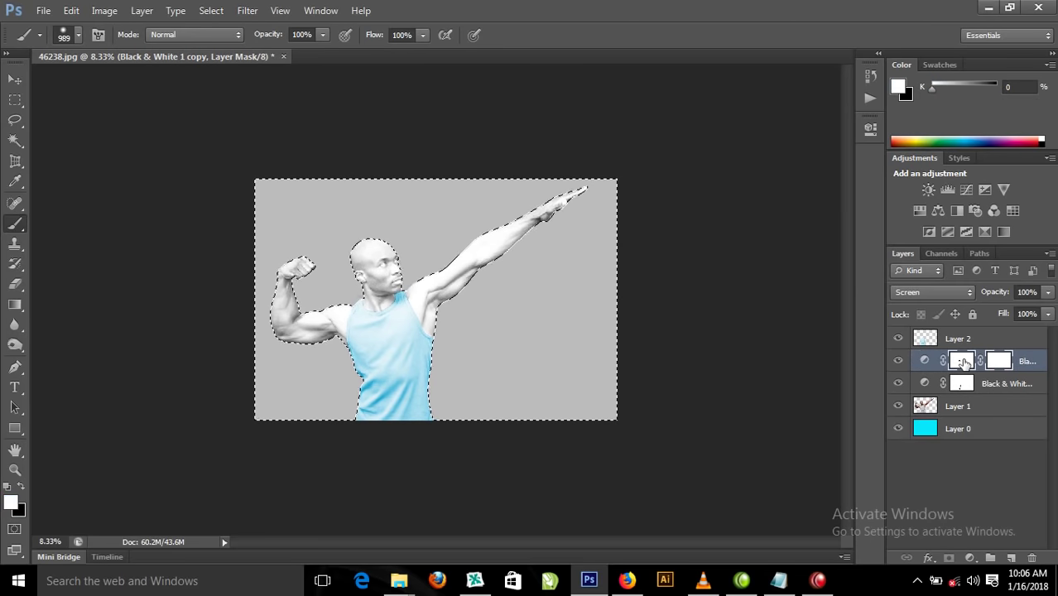
key("ctrl+z")
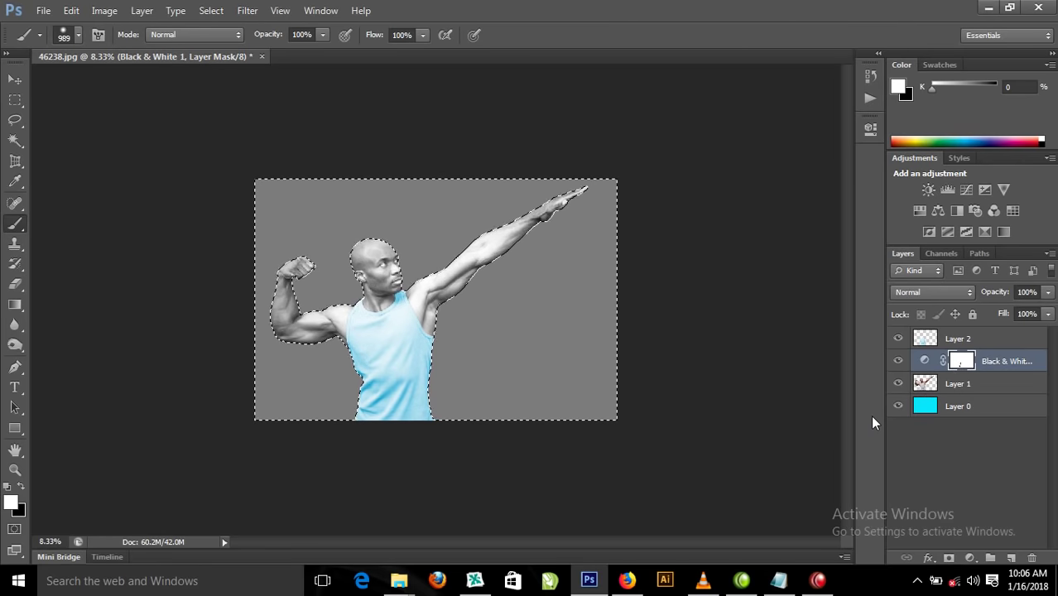
key("ctrl+d")
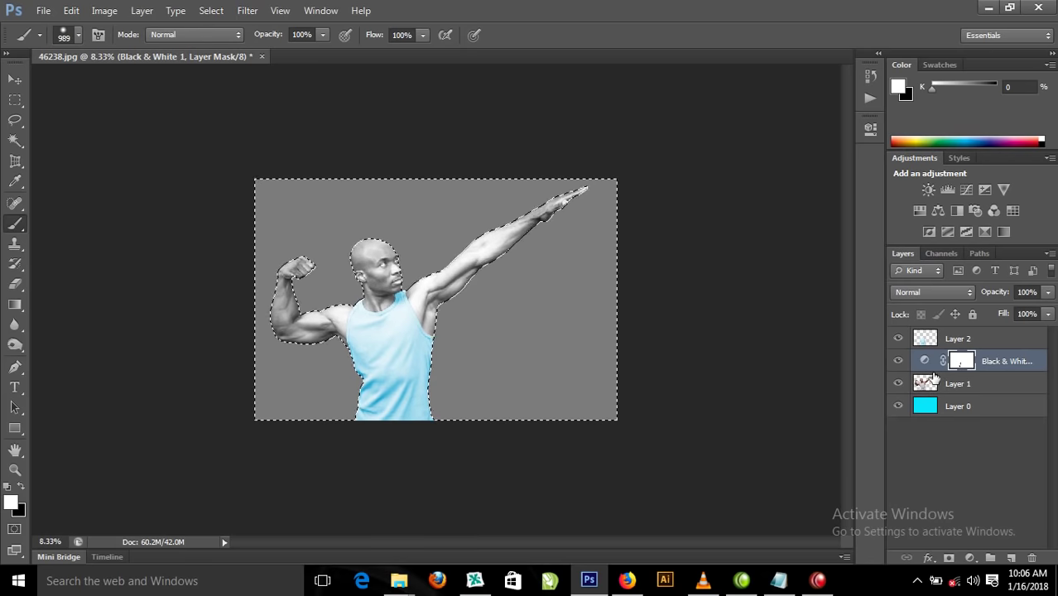
key("ctrl+j")
key("alt+shift+s")
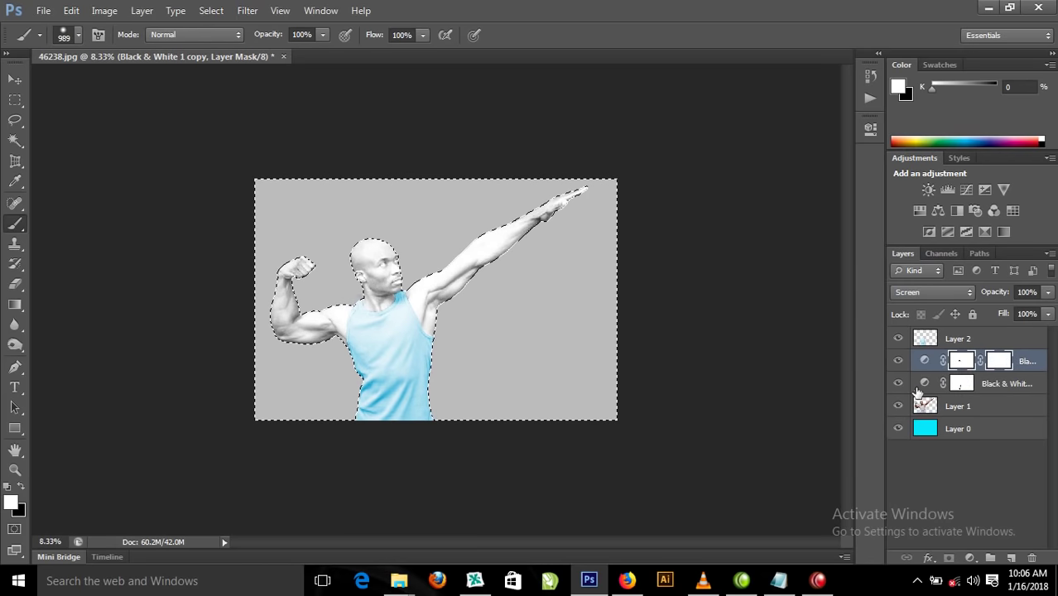
Clear the selection and clip the Screen-mode Black & White copy to the Black & White layer below it.
left_click(1004, 340)
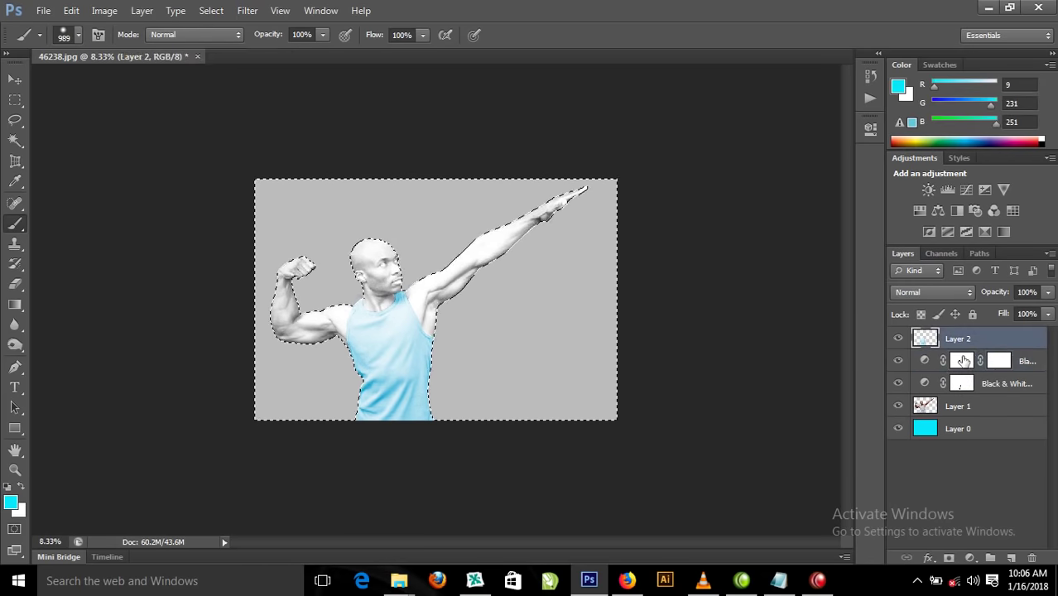
mouse_move(970, 362)
left_mouse_down()
mouse_move(966, 383)
mouse_move(967, 370)
left_mouse_up()
left_click(968, 371, "alt")
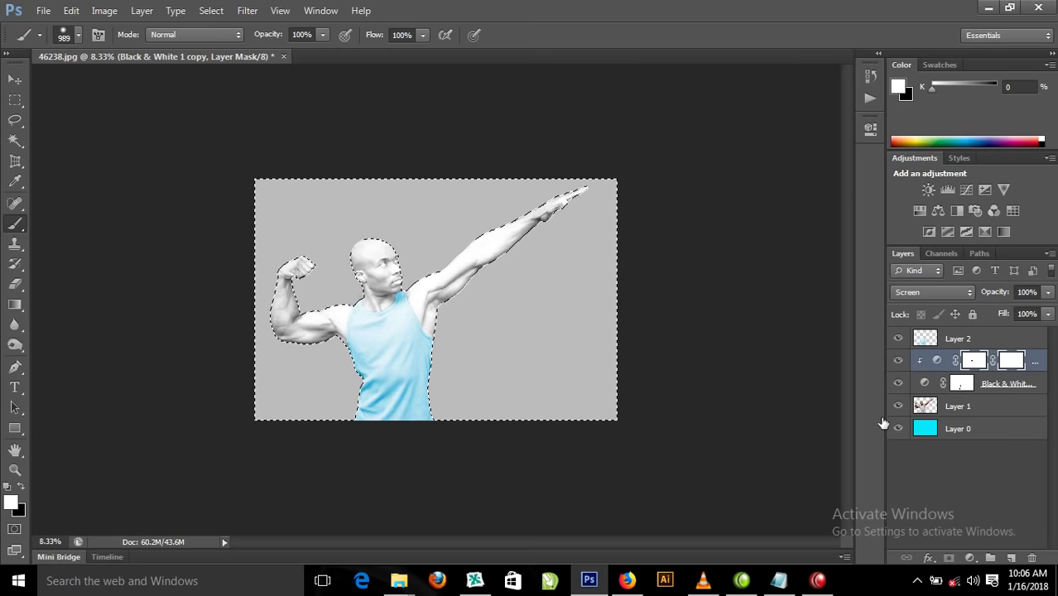
key("ctrl+alt+g")
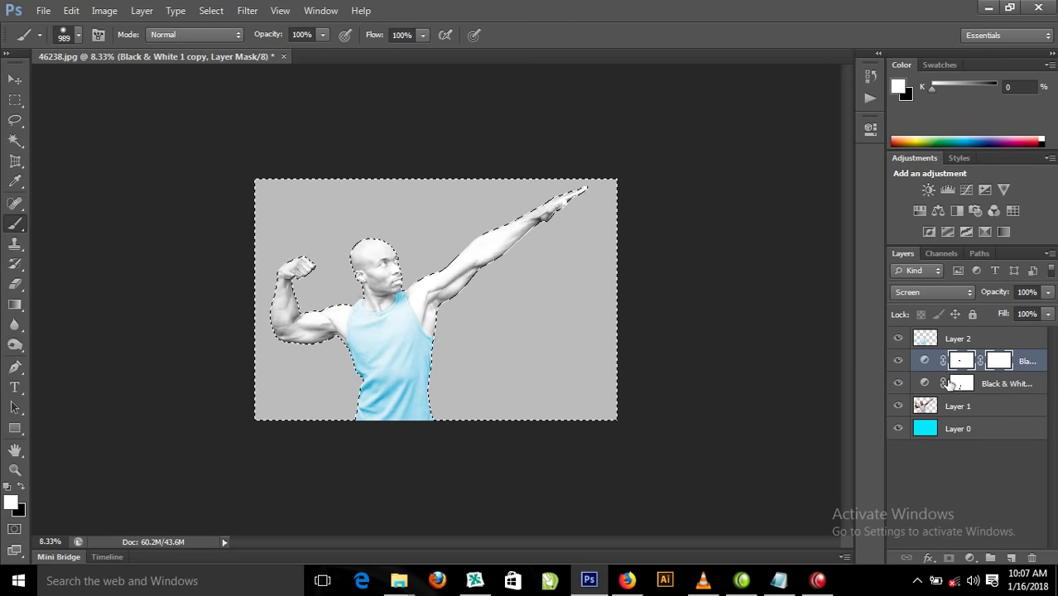
key("ctrl+d")
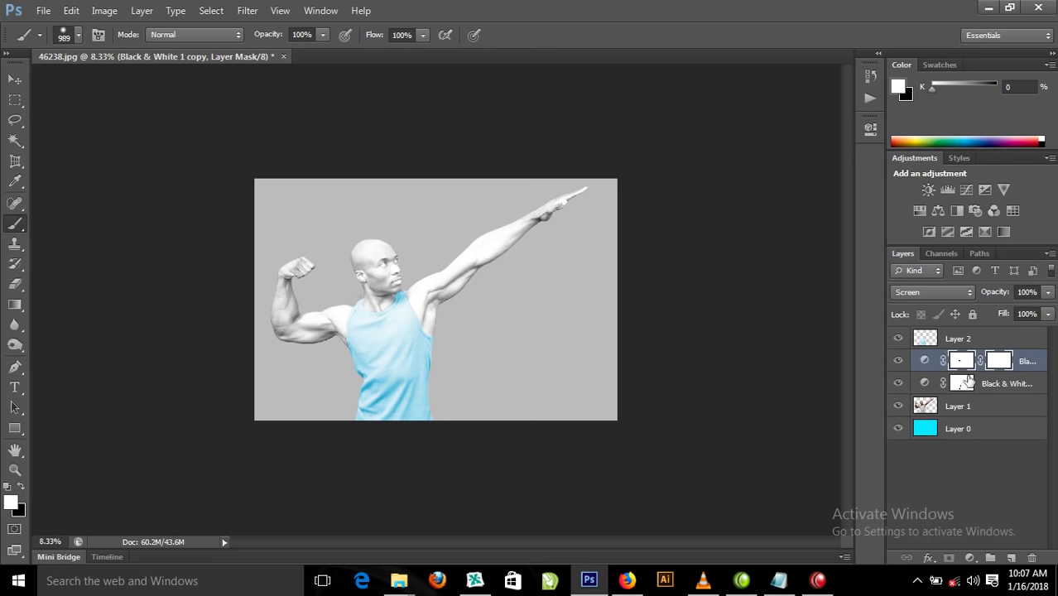
key("ctrl+alt+g")
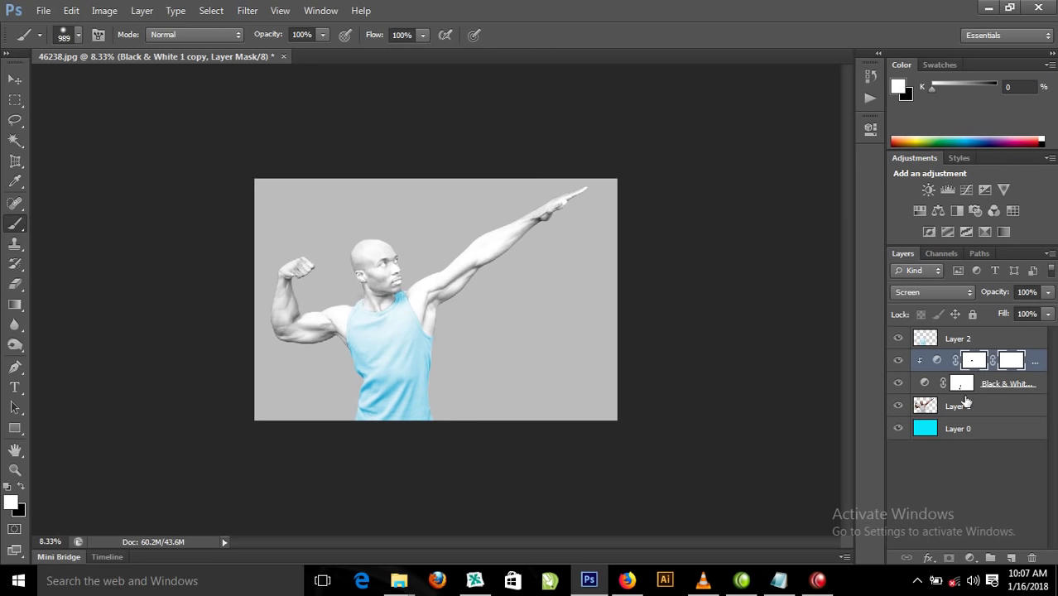
Try duplicating Layer 0 and moving it above Layer 1, undoing each attempt.
left_click(898, 429)
left_click(898, 429)
left_click(952, 434)
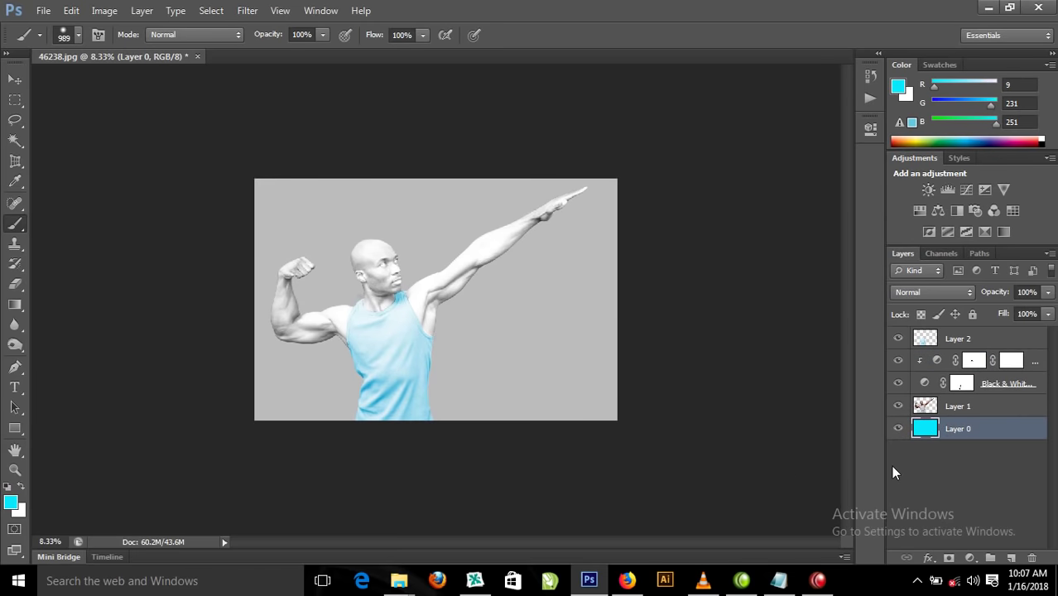
key("ctrl+j")
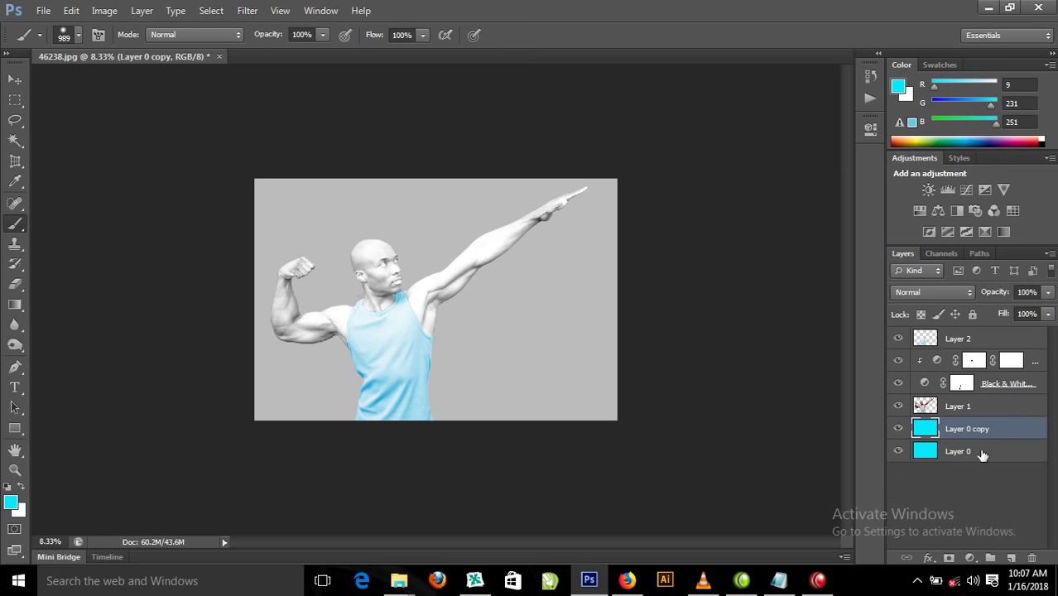
key("ctrl+z")
left_click_drag(982, 435, 984, 409)
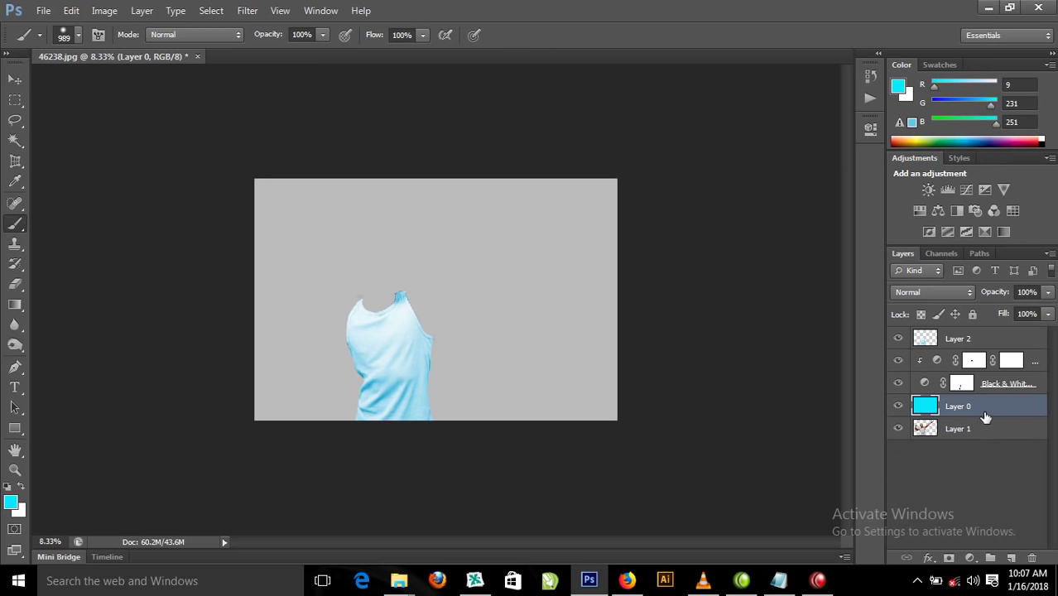
key("ctrl+z")
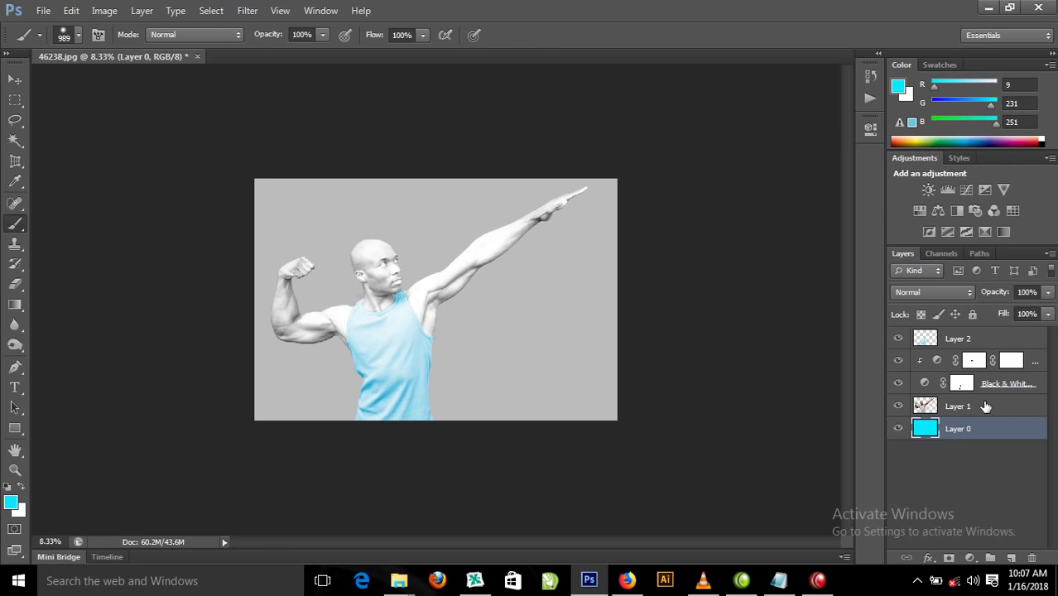
Merge Layer 2, both Black & White adjustment layers and Layer 1 into one layer above the cyan Layer 0.
left_click(980, 340)
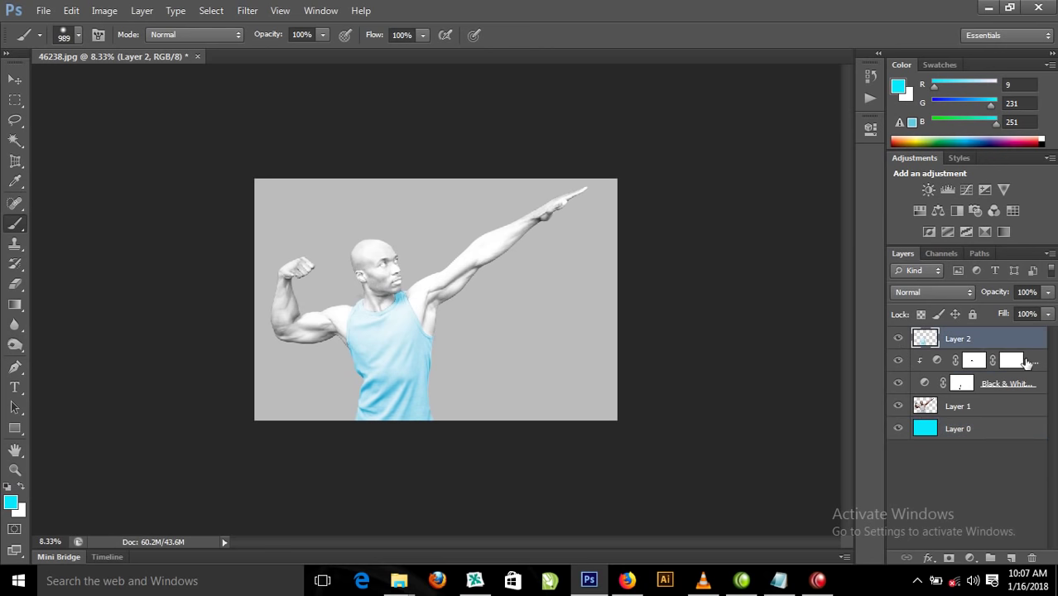
left_click(1027, 365, "ctrl")
left_click(1034, 387, "ctrl")
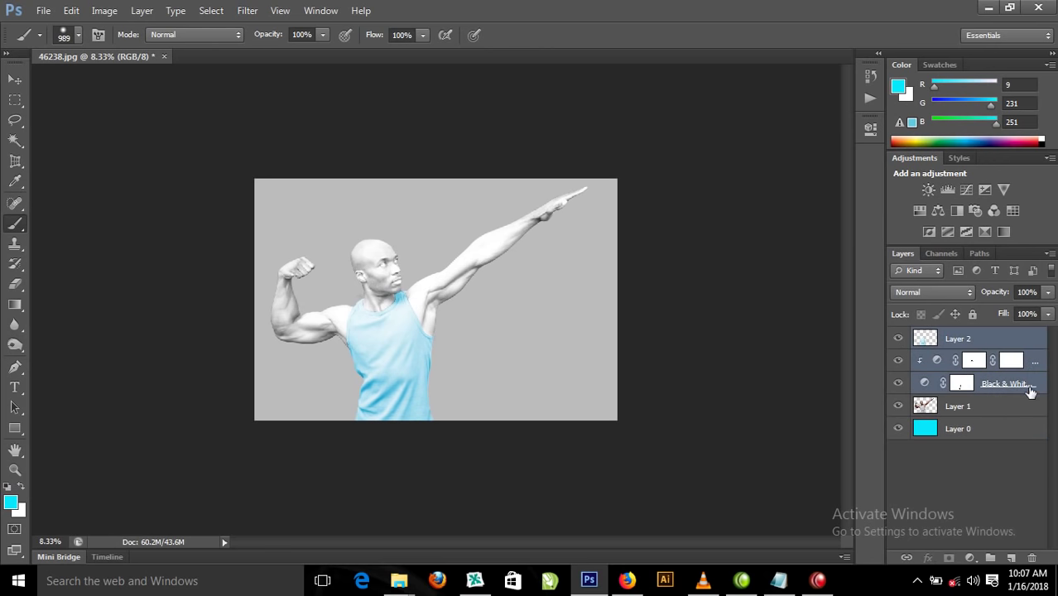
left_click(990, 407, "ctrl")
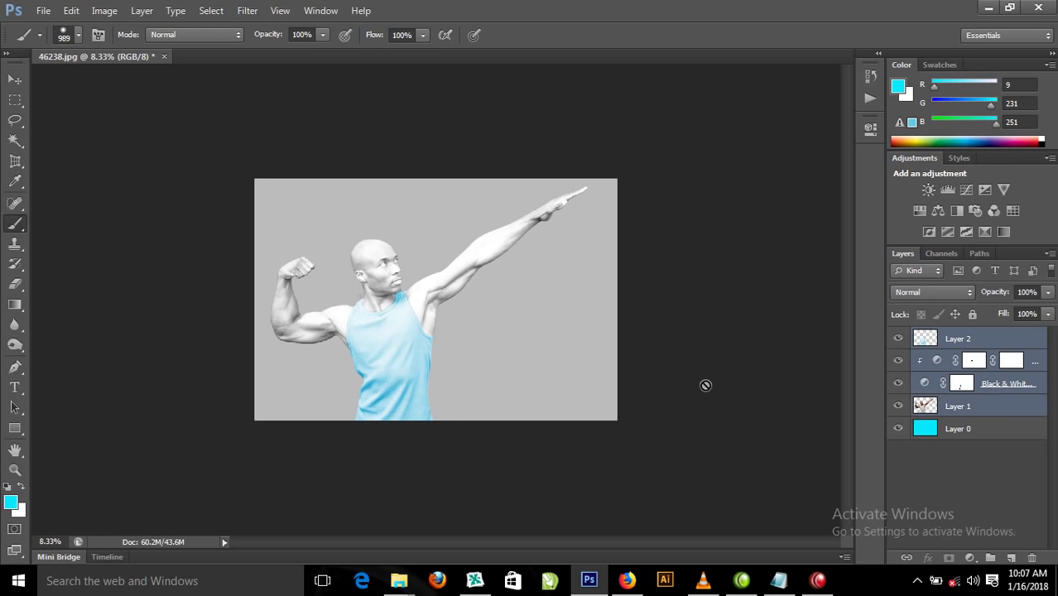
key("ctrl+e")
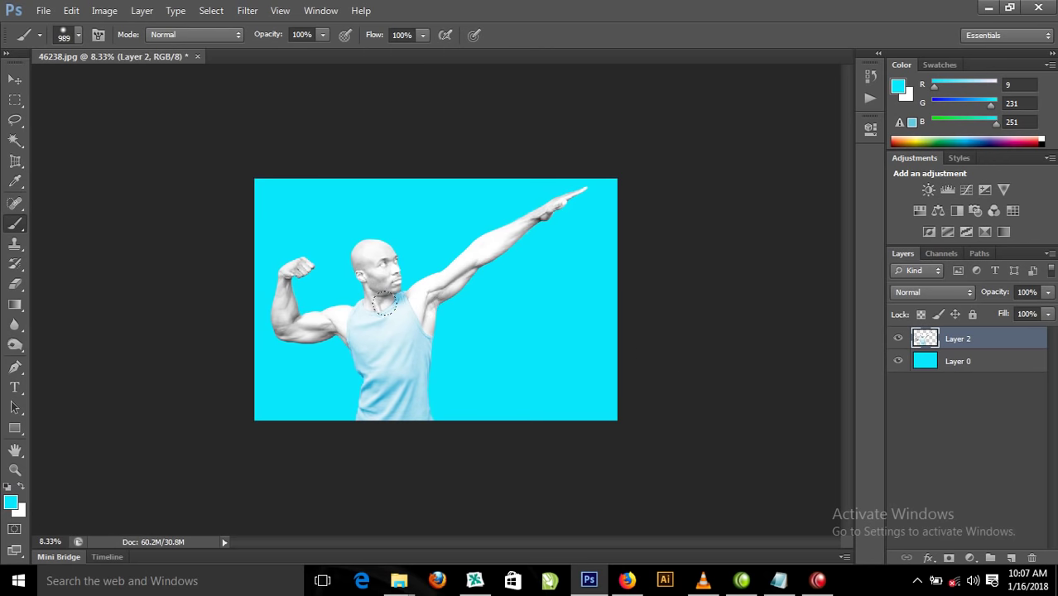
Examine the merged black-and-white figure and its edges up close against the cyan background.
left_click_drag(311, 173, 699, 436)
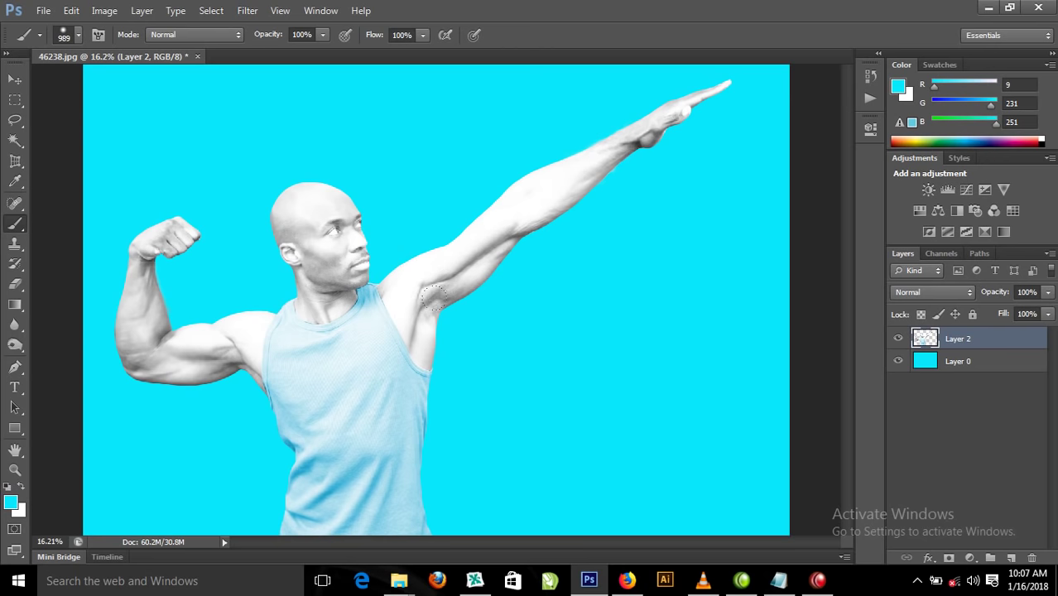
key("ctrl+minus")
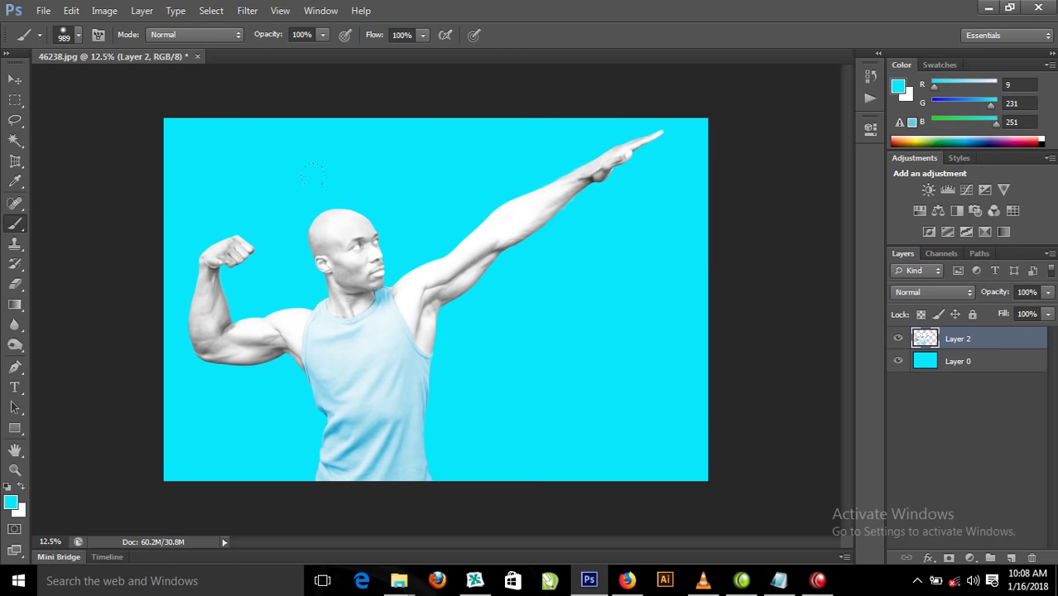
left_click_drag(217, 136, 603, 365)
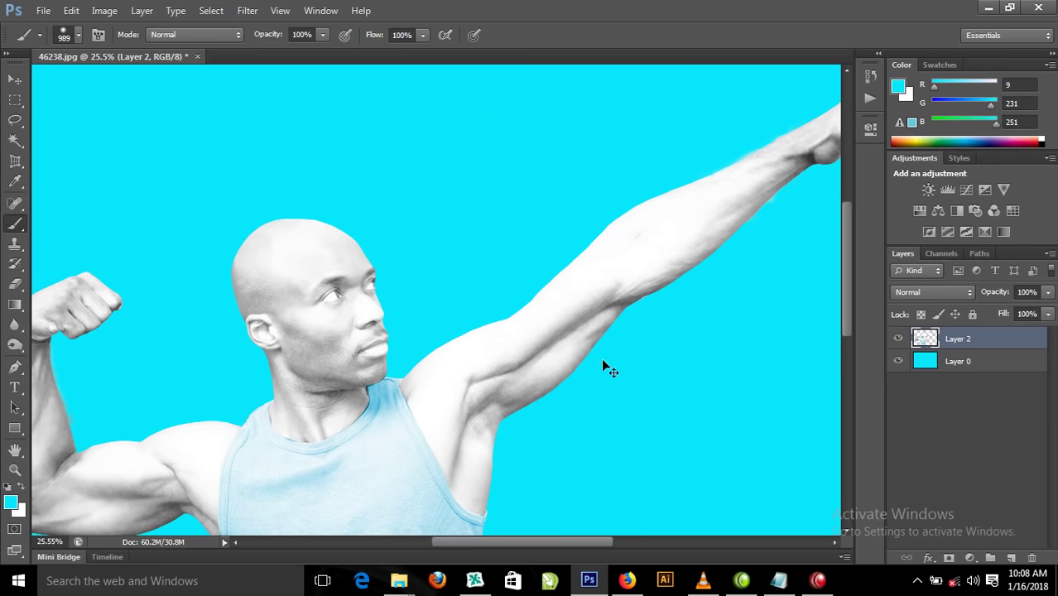
right_click(407, 164)
left_click(437, 172)
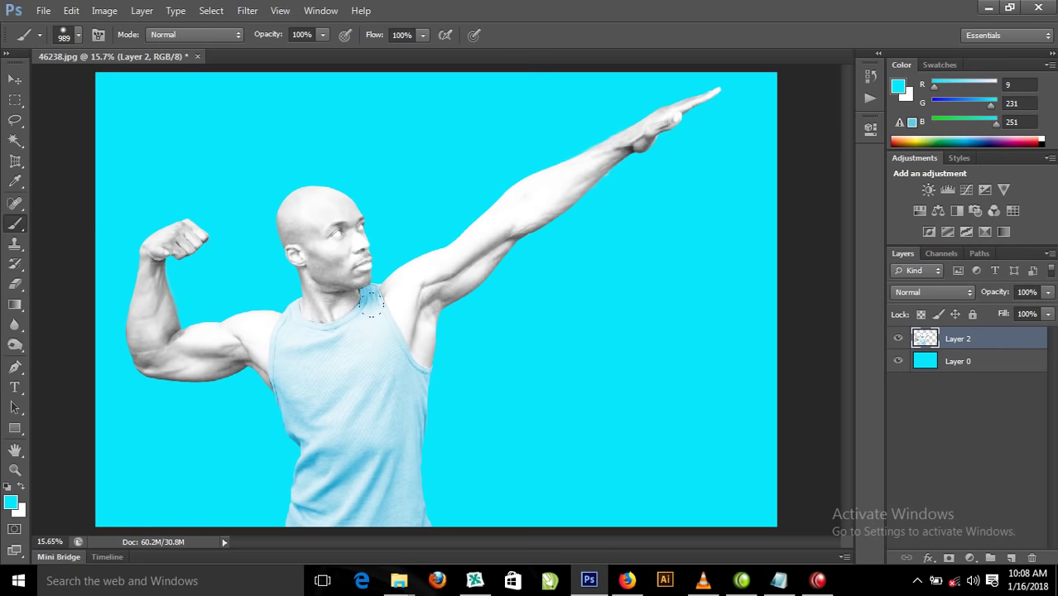
Merge the black-and-white figure layer down with the cyan Layer 0 into a single layer.
right_click(431, 192)
left_click(464, 203)
key("ctrl+minus")
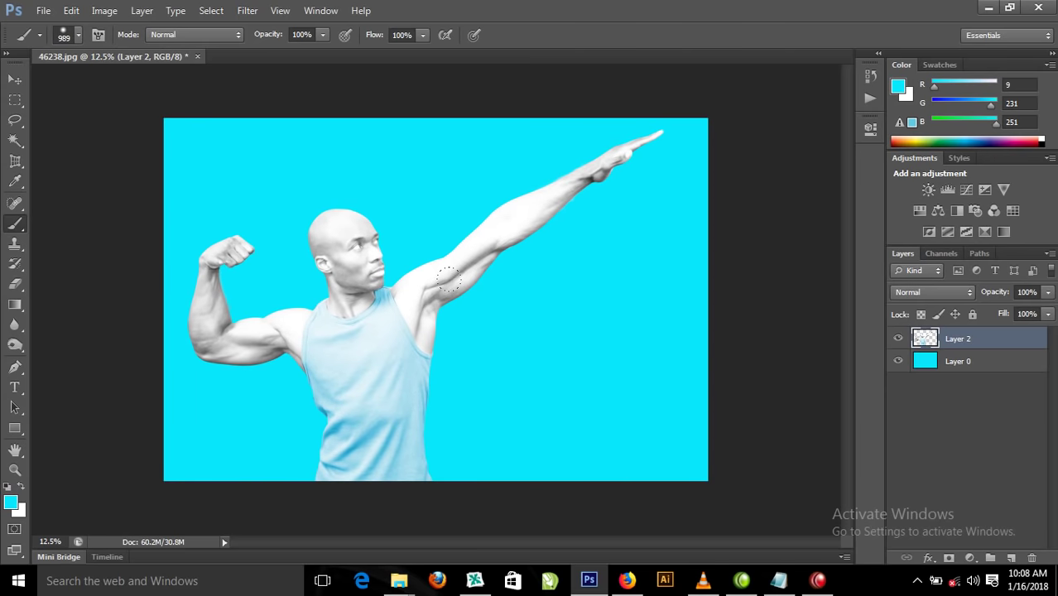
key("ctrl+e")
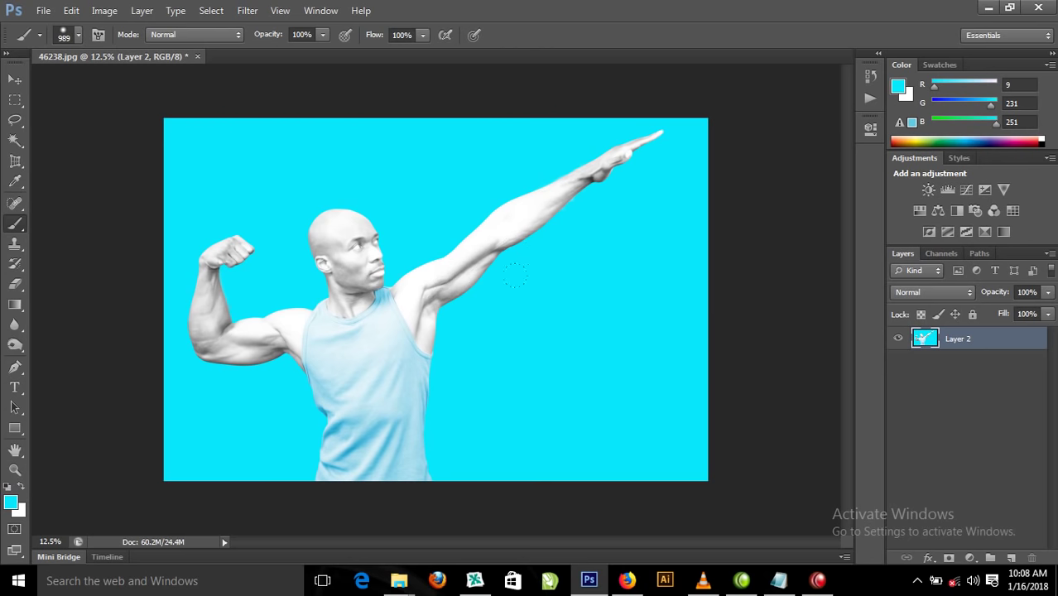
Try brightening the merged image with RGB Curves points at input 165, output 205 and input 81, output 192, and undo the adjustment.
left_click(104, 11)
mouse_move(143, 51)
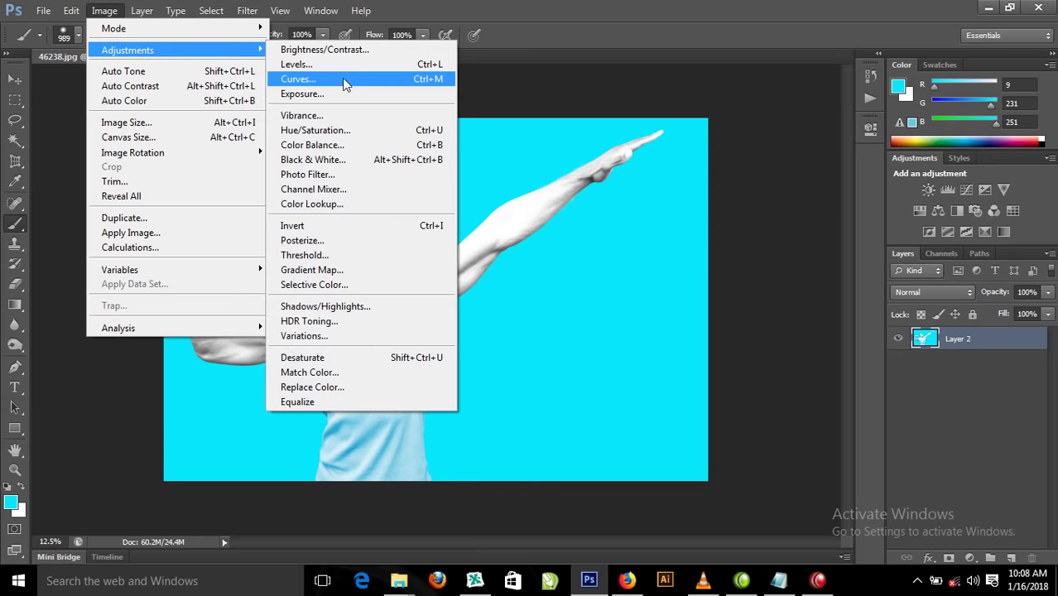
left_click(347, 80)
left_click_drag(815, 172, 799, 156)
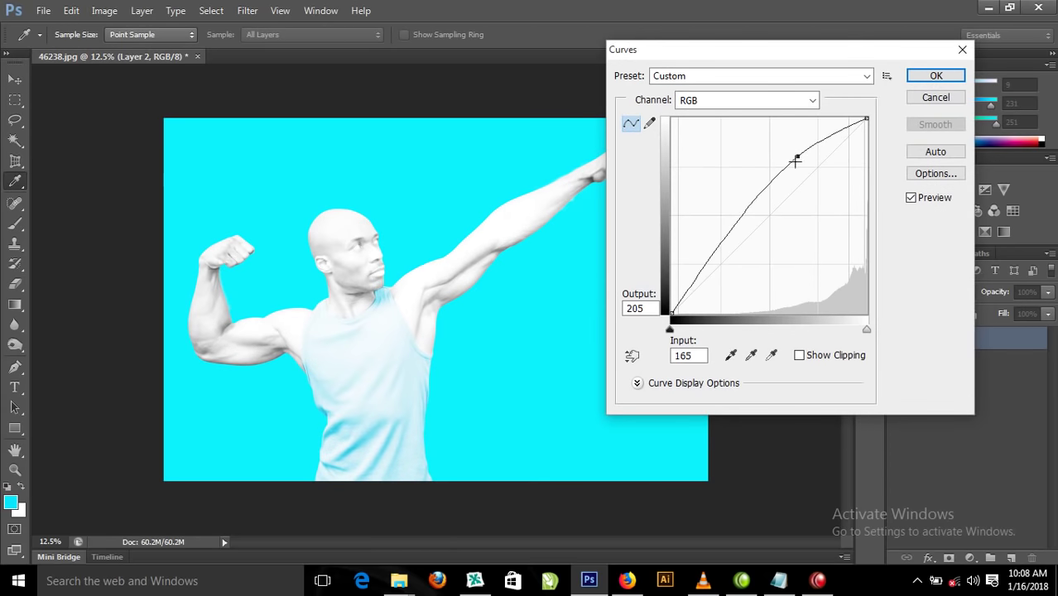
left_click_drag(746, 213, 733, 165)
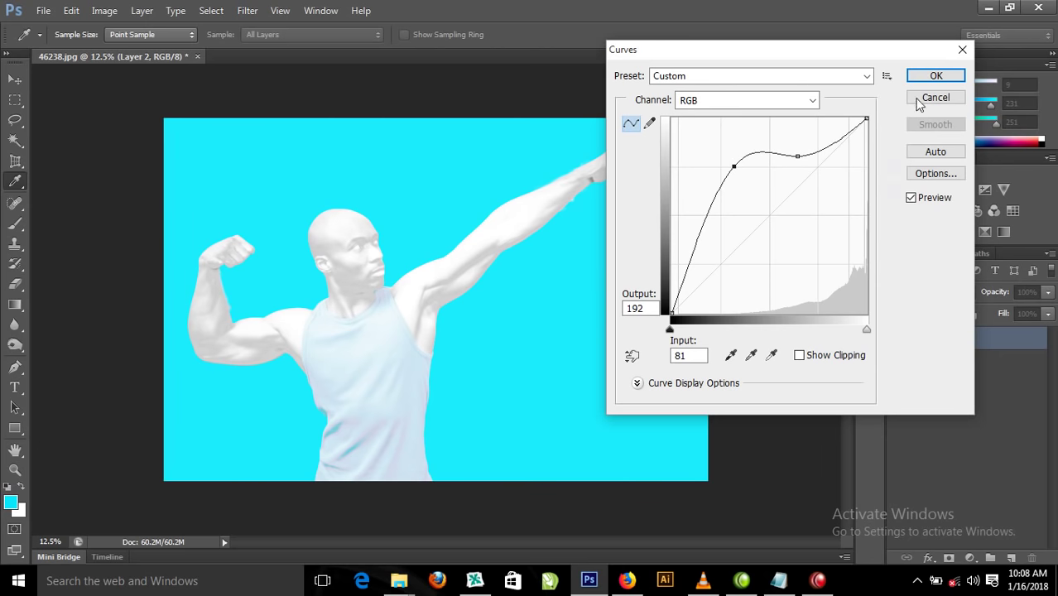
left_click(936, 76)
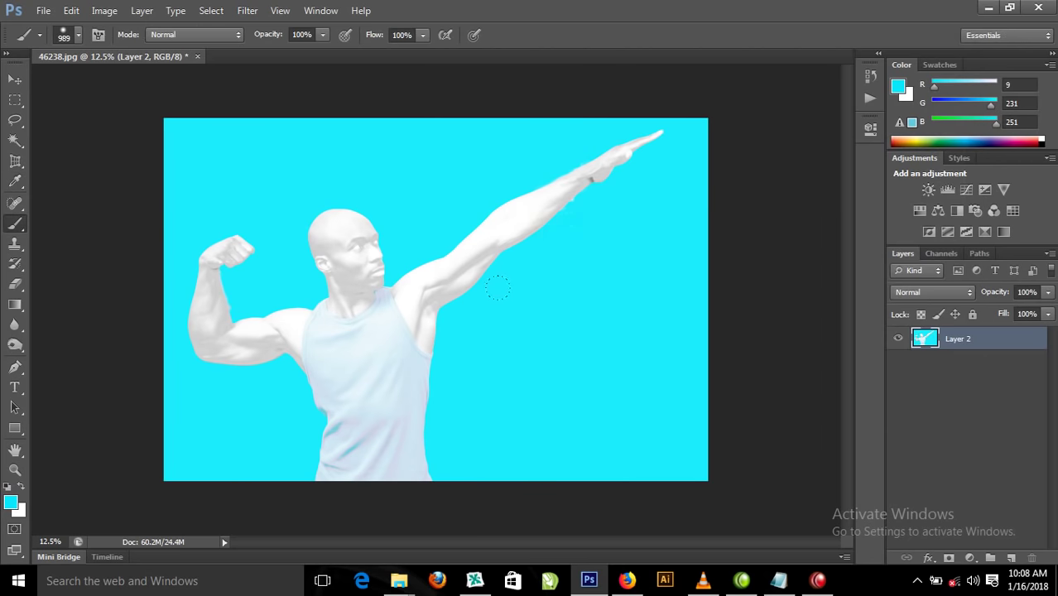
key("ctrl+z")
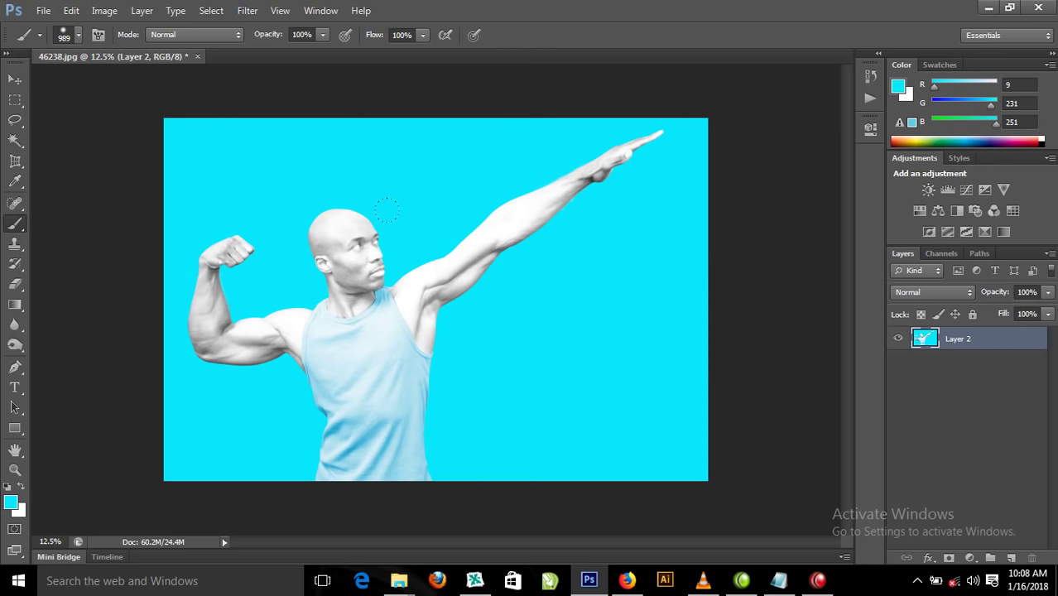
Review the finished figure on the cyan background in full-screen view with the panels hidden, and restore the panels.
key("Tab")
key("f")
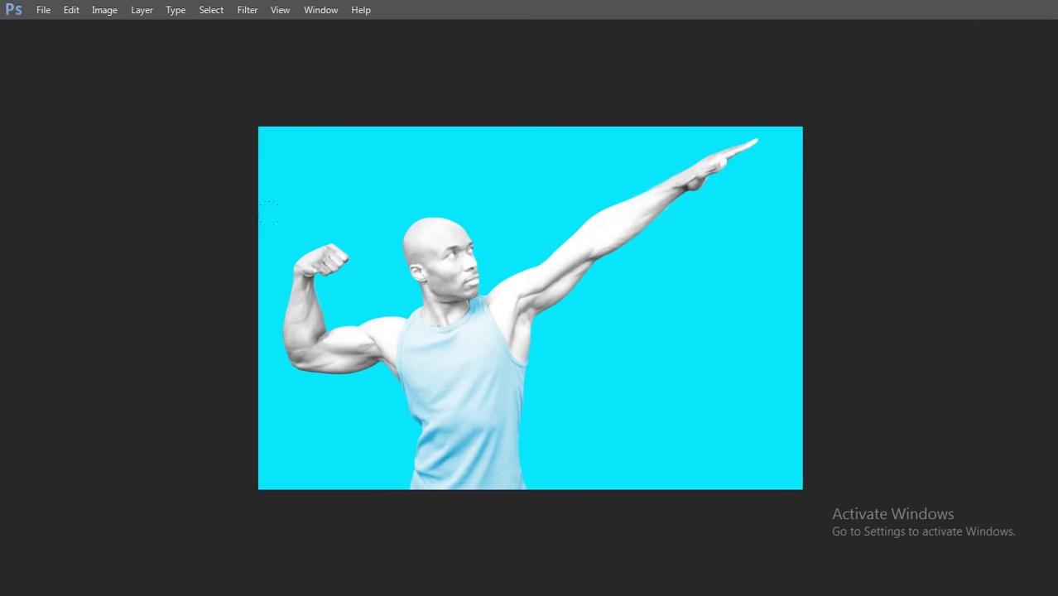
left_click_drag(217, 100, 851, 515)
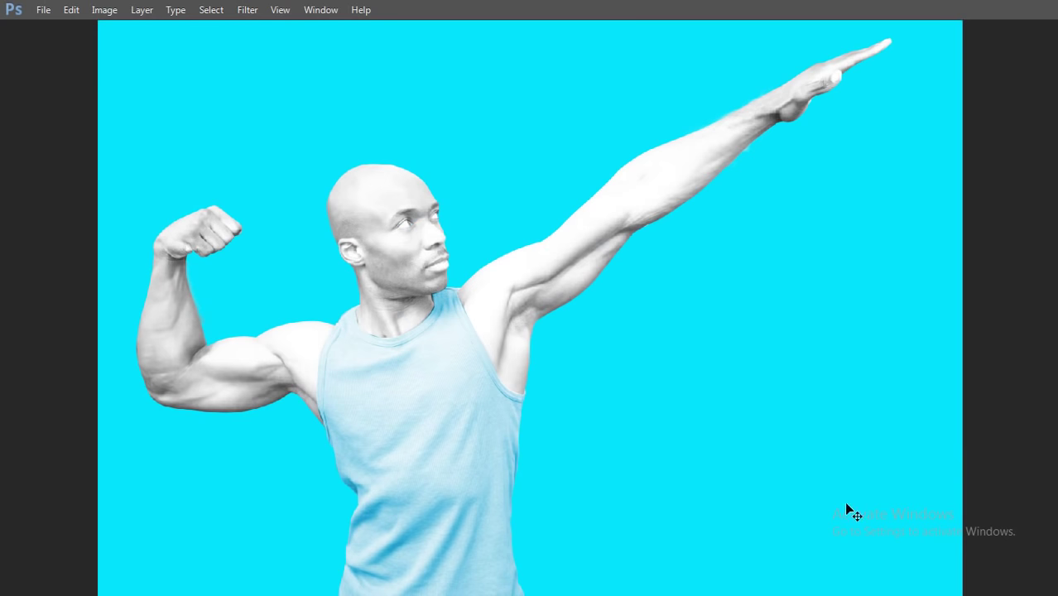
right_click(502, 231)
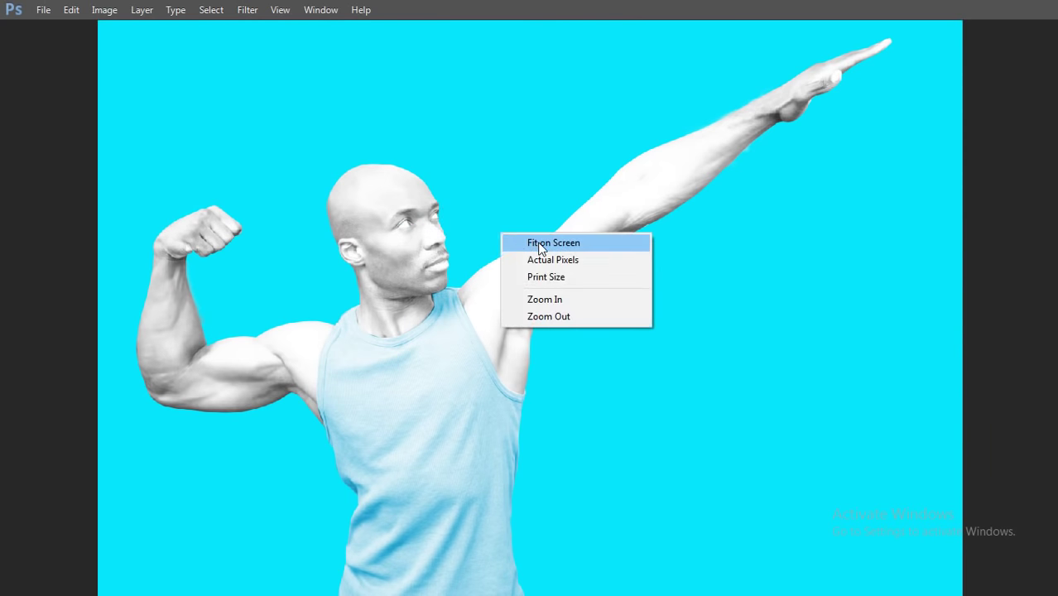
left_click(538, 242)
key("Tab")
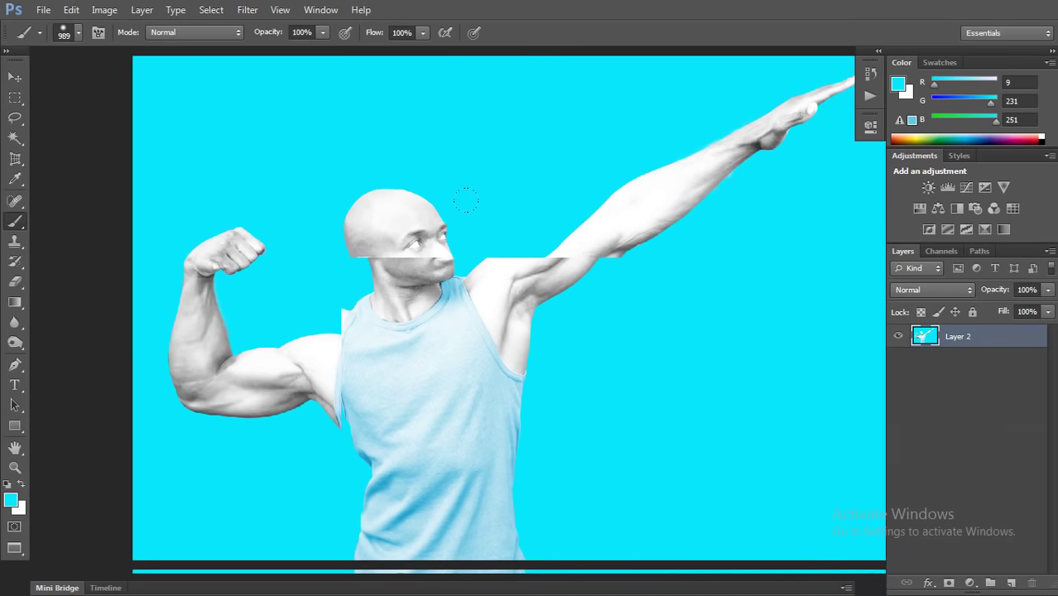
key("ctrl+0")
key("ctrl+minus")
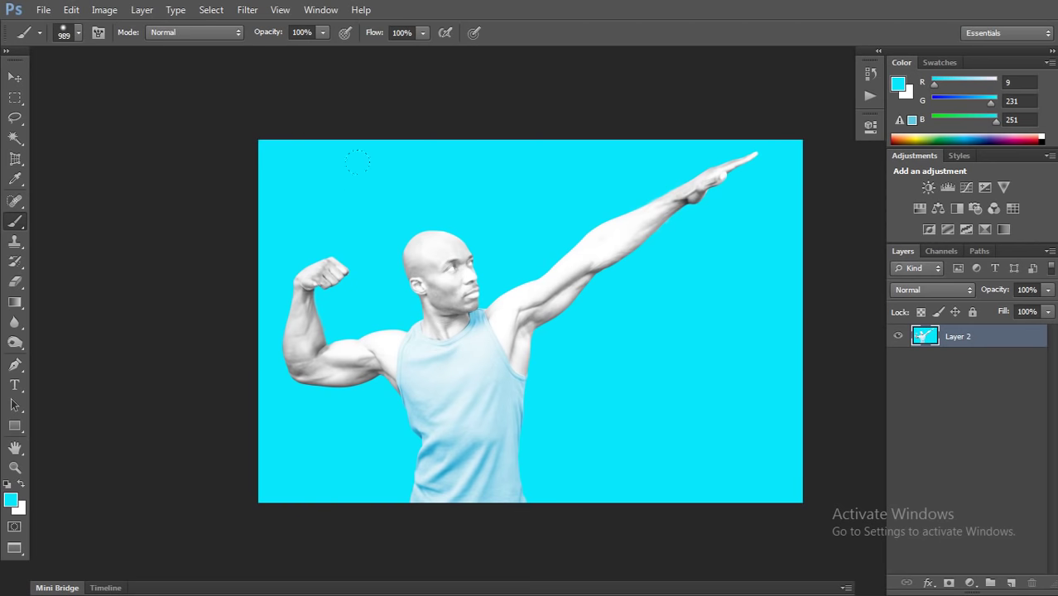
key("F9")
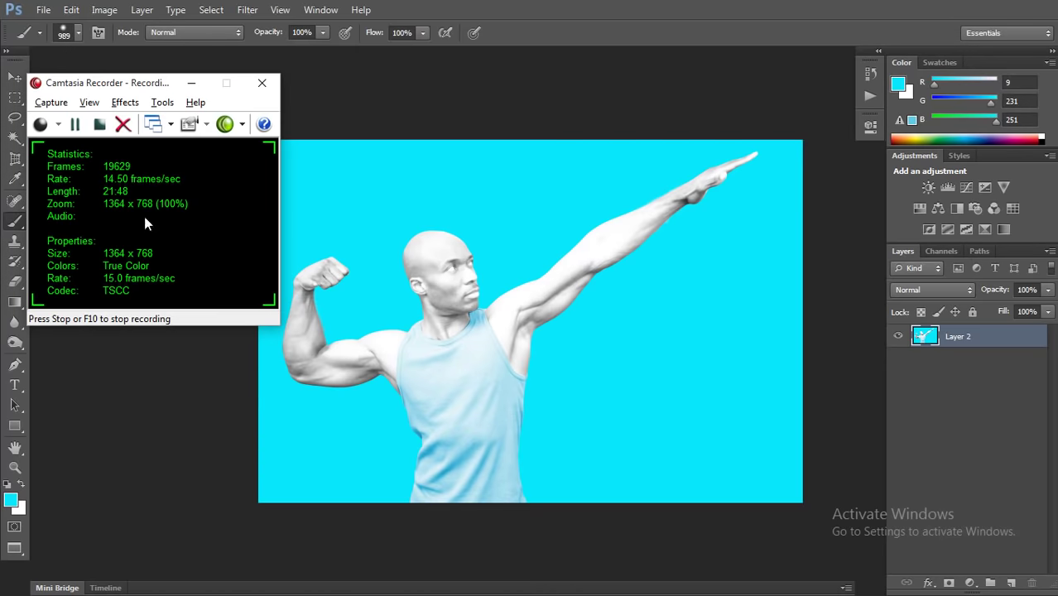